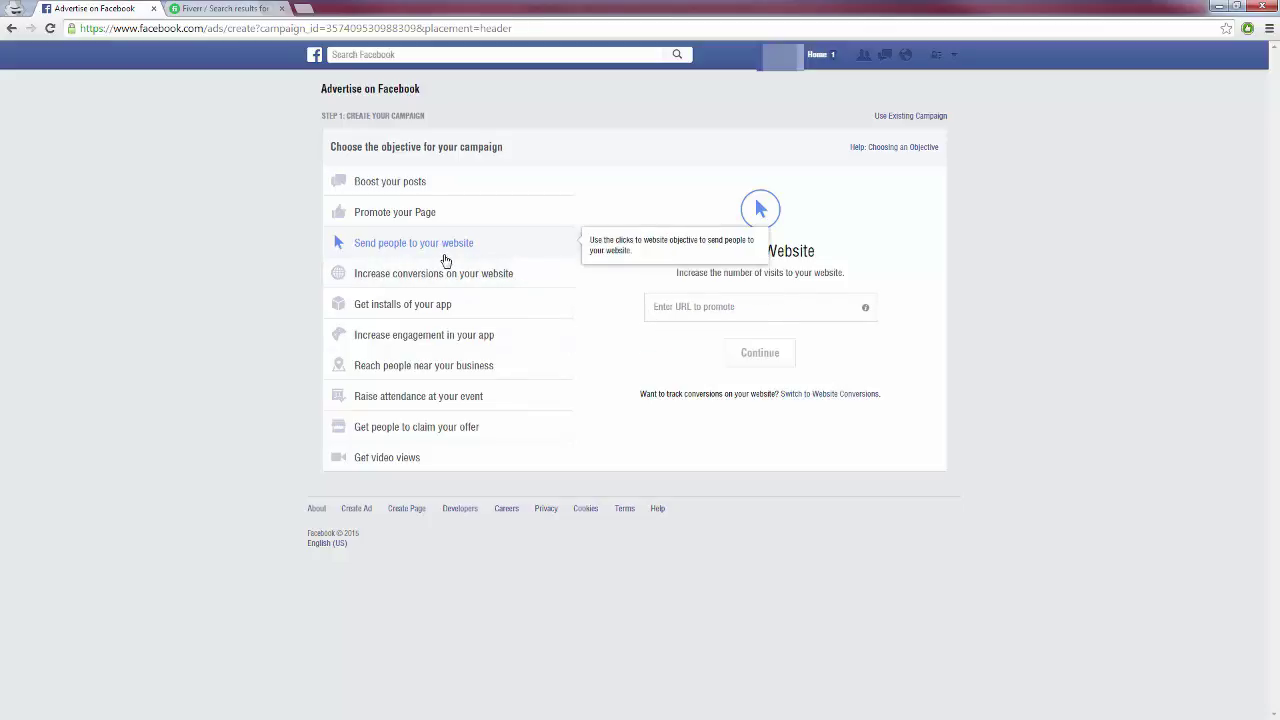
left_click(711, 306)
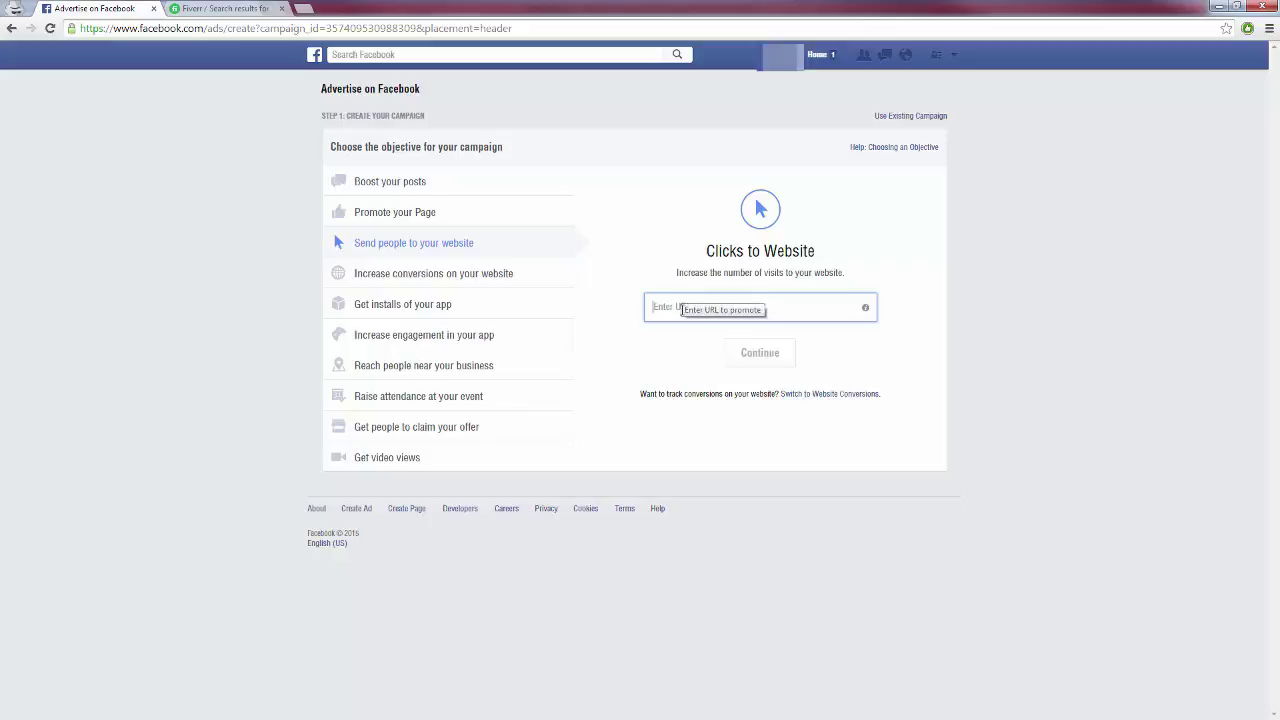
type("http://www.squeezepage.com/")
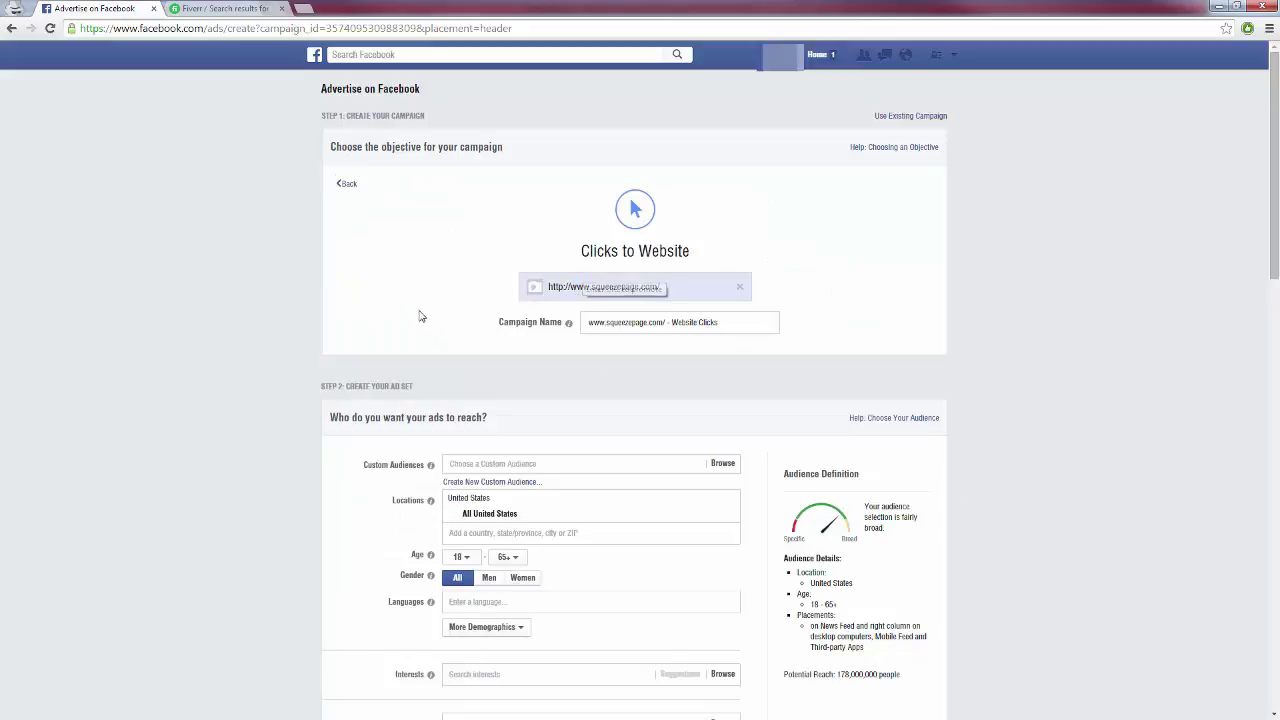
- Restrict the ad set's audience gender to Women
scroll(365, 349, "down", 1)
scroll(306, 358, "down", 1)
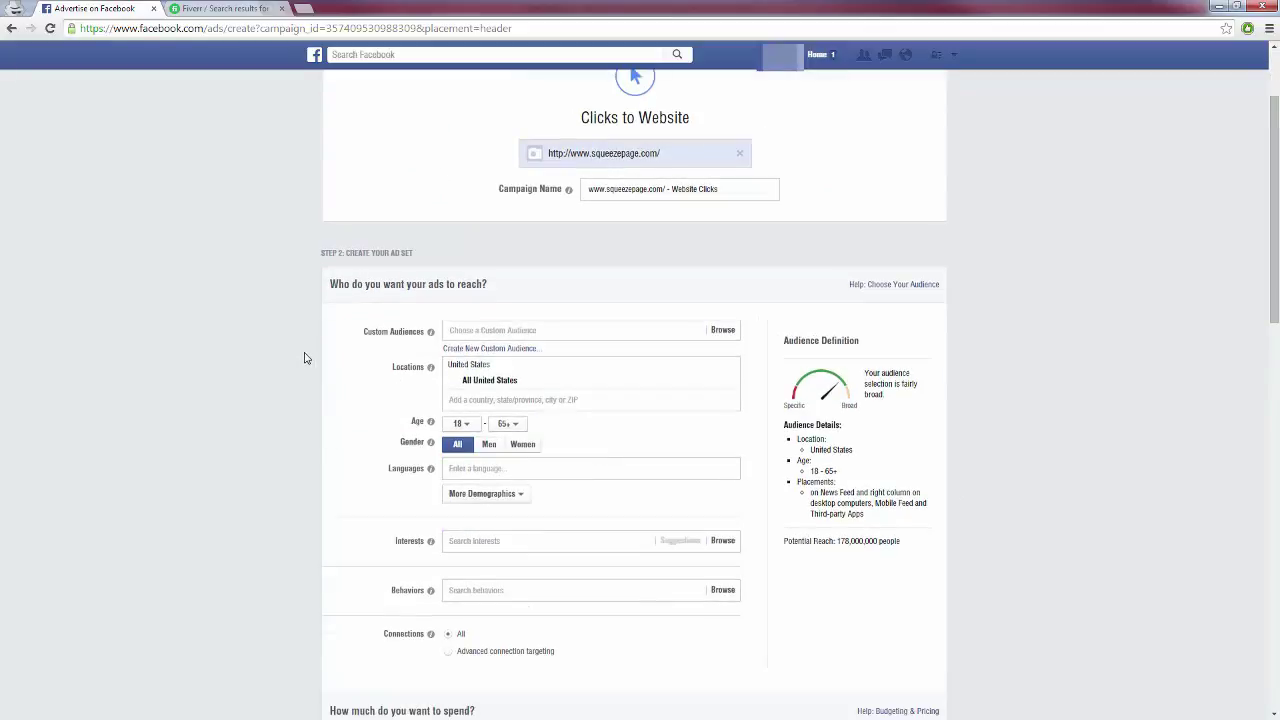
scroll(306, 358, "down", 1)
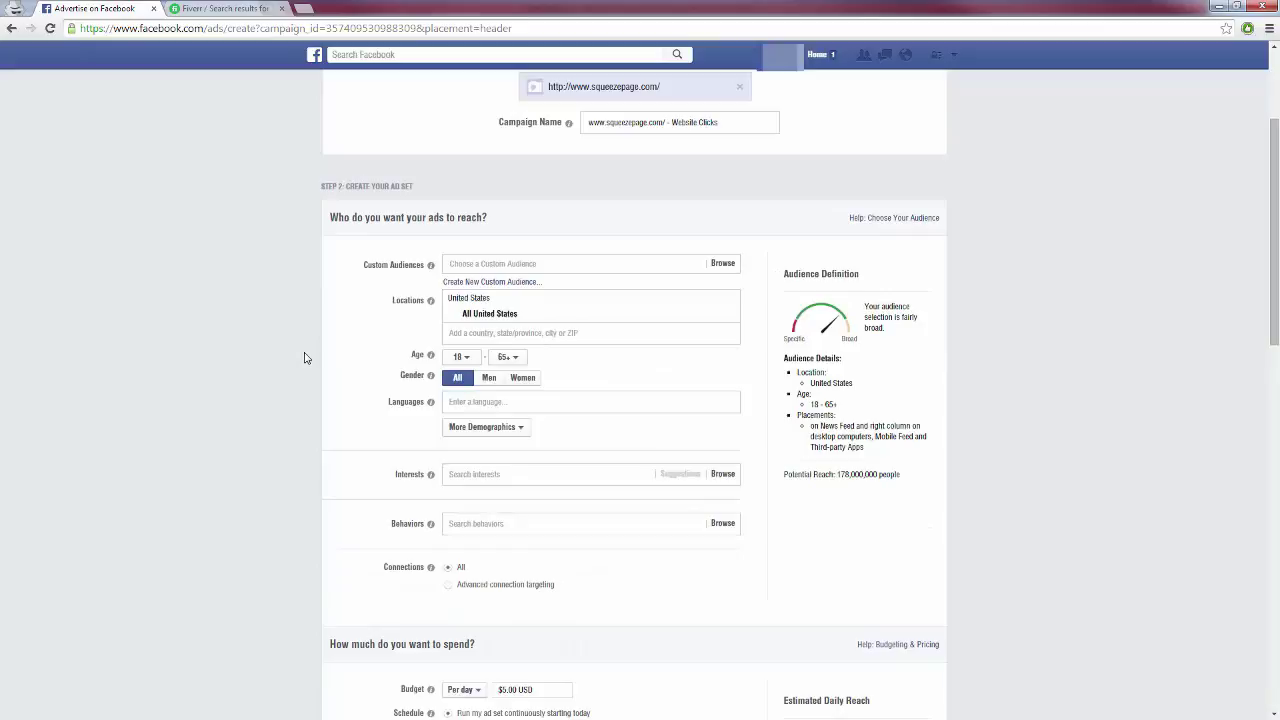
scroll(306, 358, "down", 1)
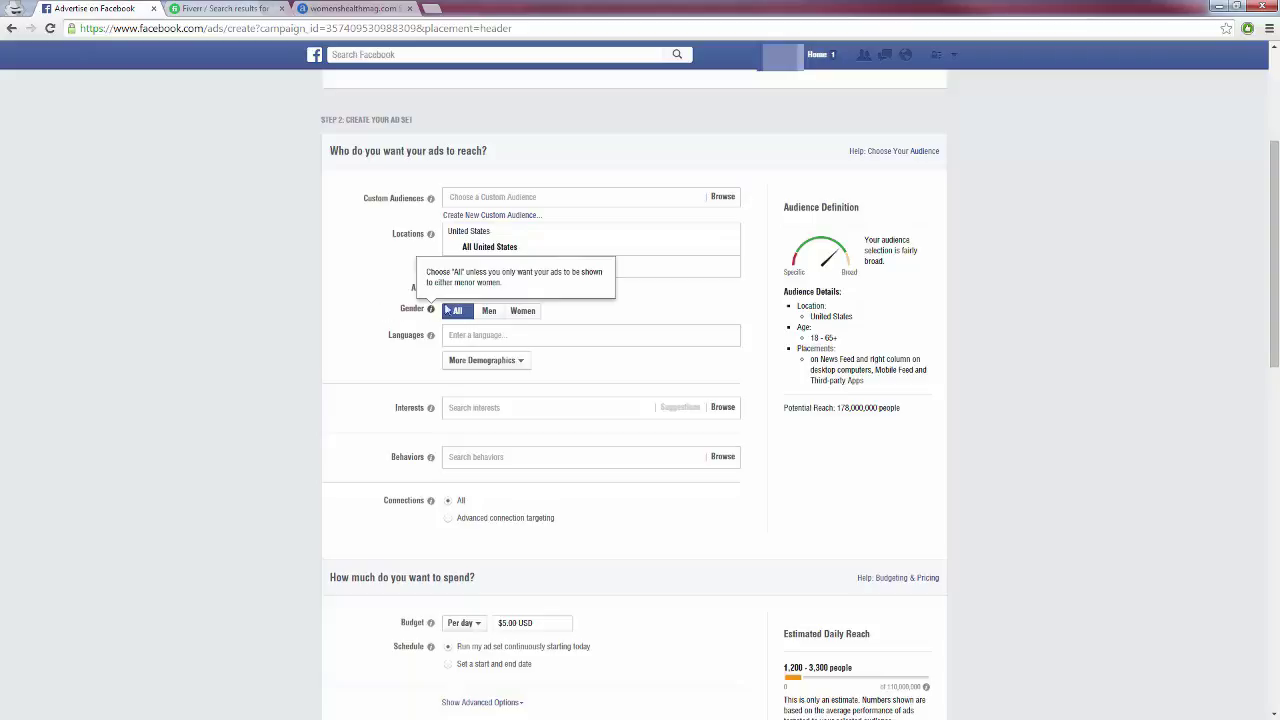
left_click(519, 316)
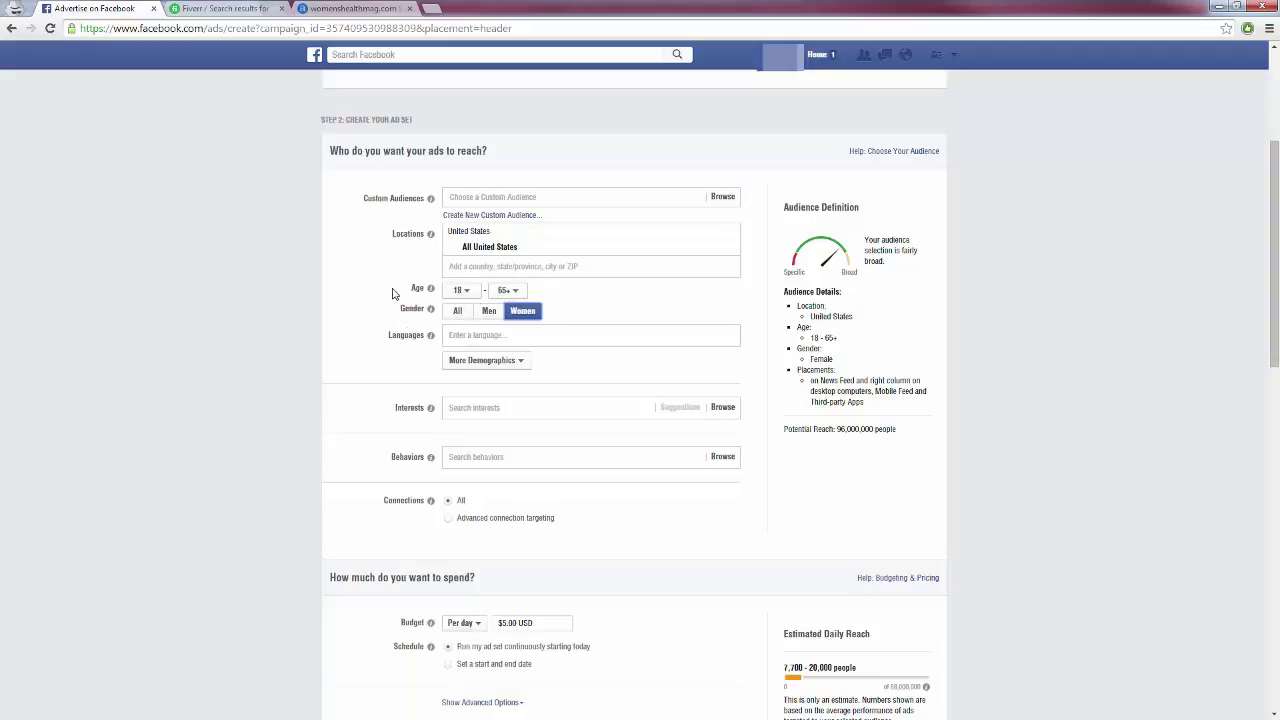
- Switch to the Alexa site overview of womenshealthmag.com and examine its audience demographics, visitor geography and top search keywords
left_click(344, 7)
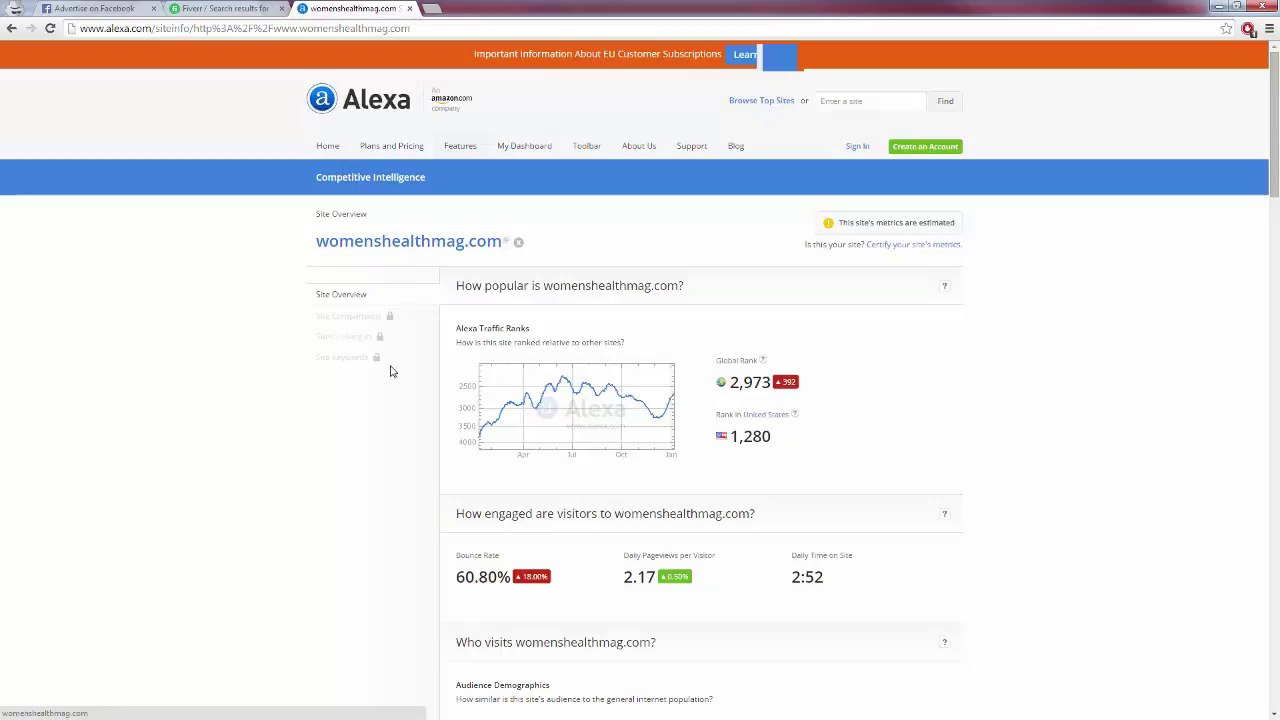
scroll(392, 370, "down", 1)
scroll(393, 366, "down", 3)
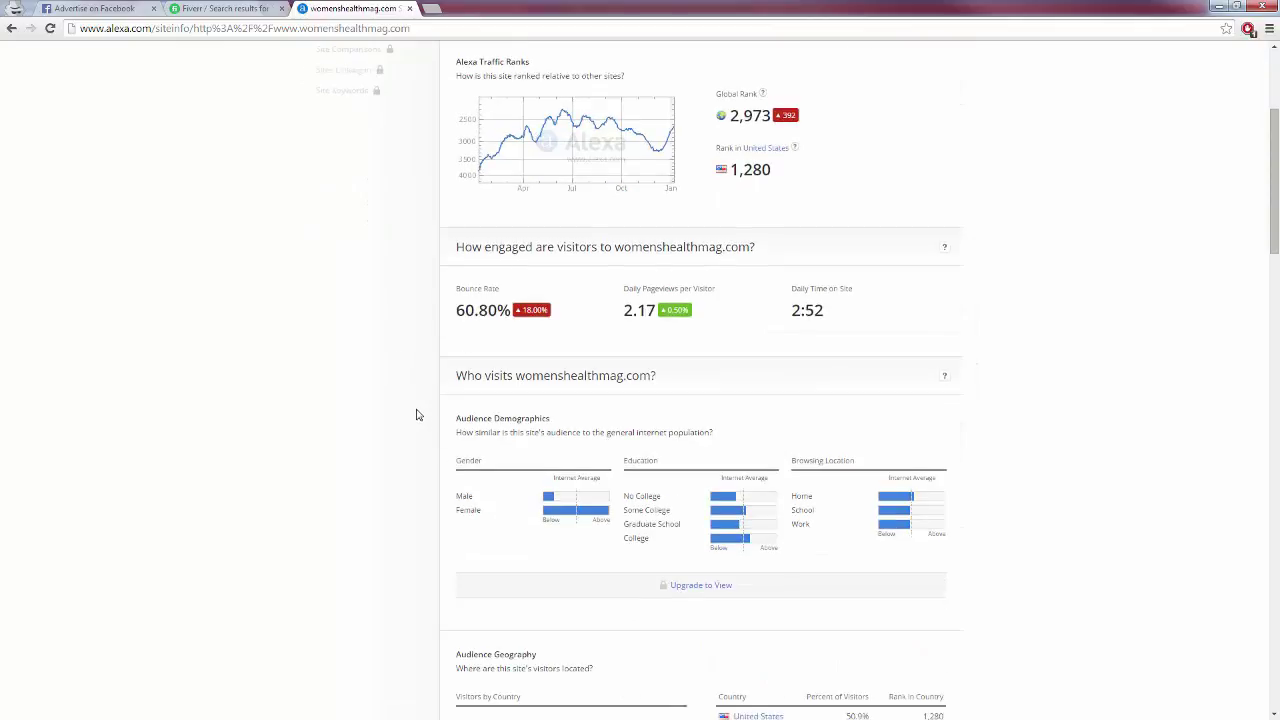
scroll(409, 414, "down", 1)
left_click_drag(468, 308, 481, 348)
left_click(400, 379)
scroll(450, 480, "down", 1)
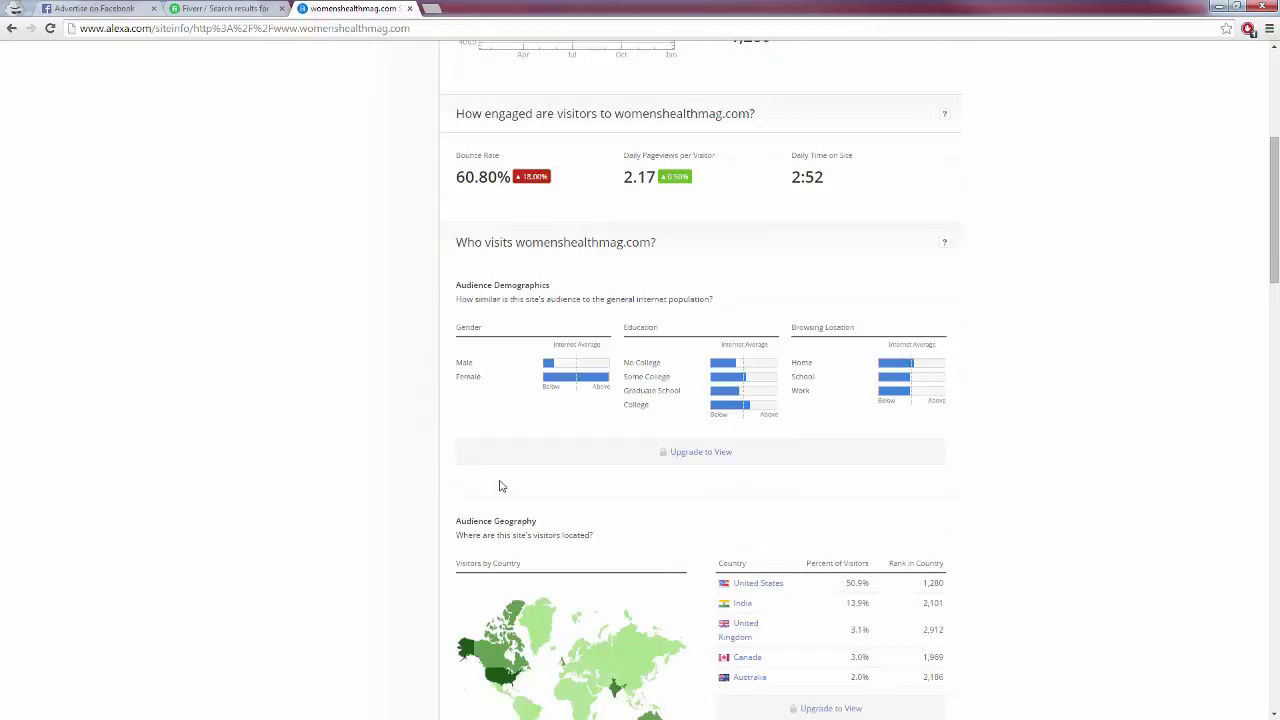
mouse_move(575, 388)
mouse_move(727, 385)
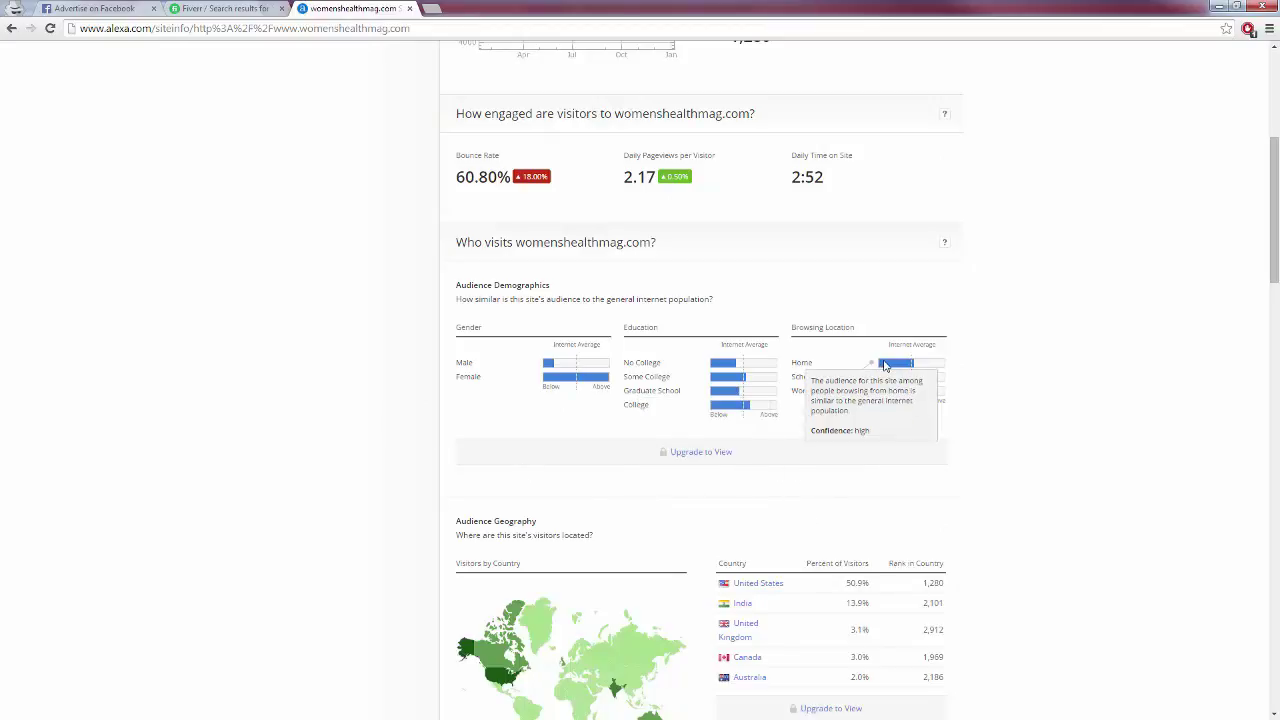
scroll(899, 413, "down", 2)
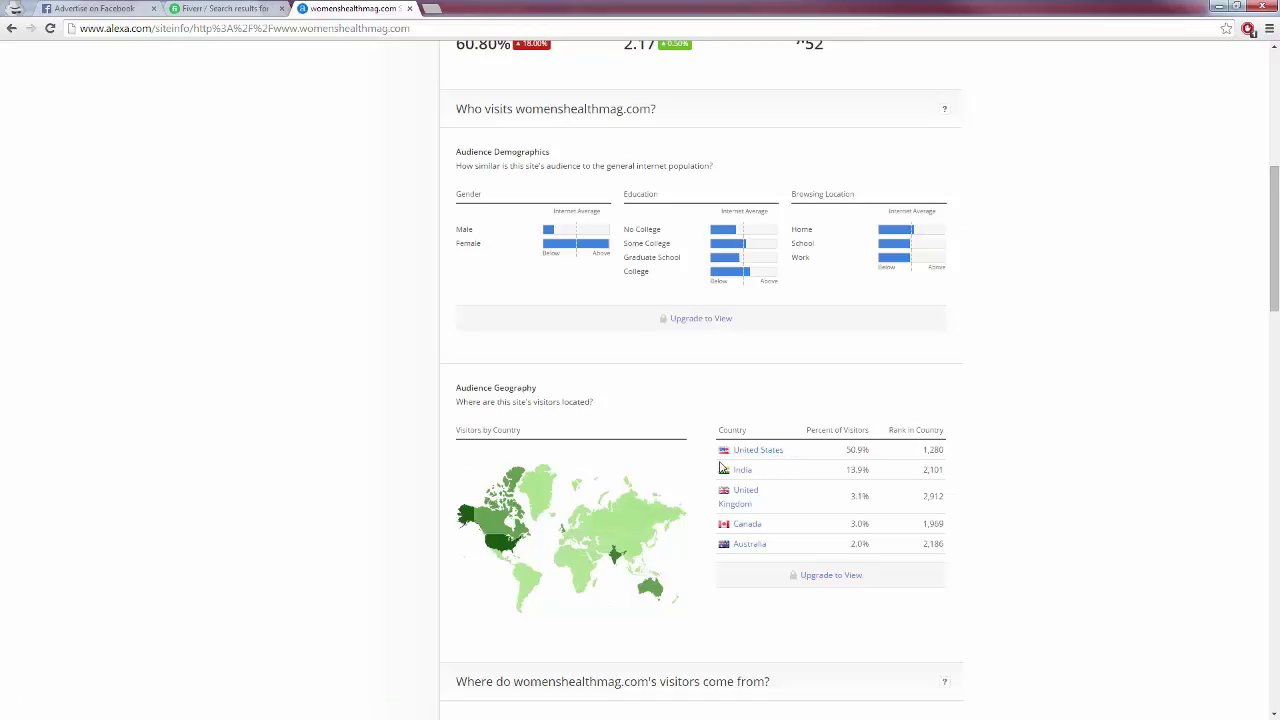
scroll(840, 458, "down", 3)
scroll(788, 428, "down", 3)
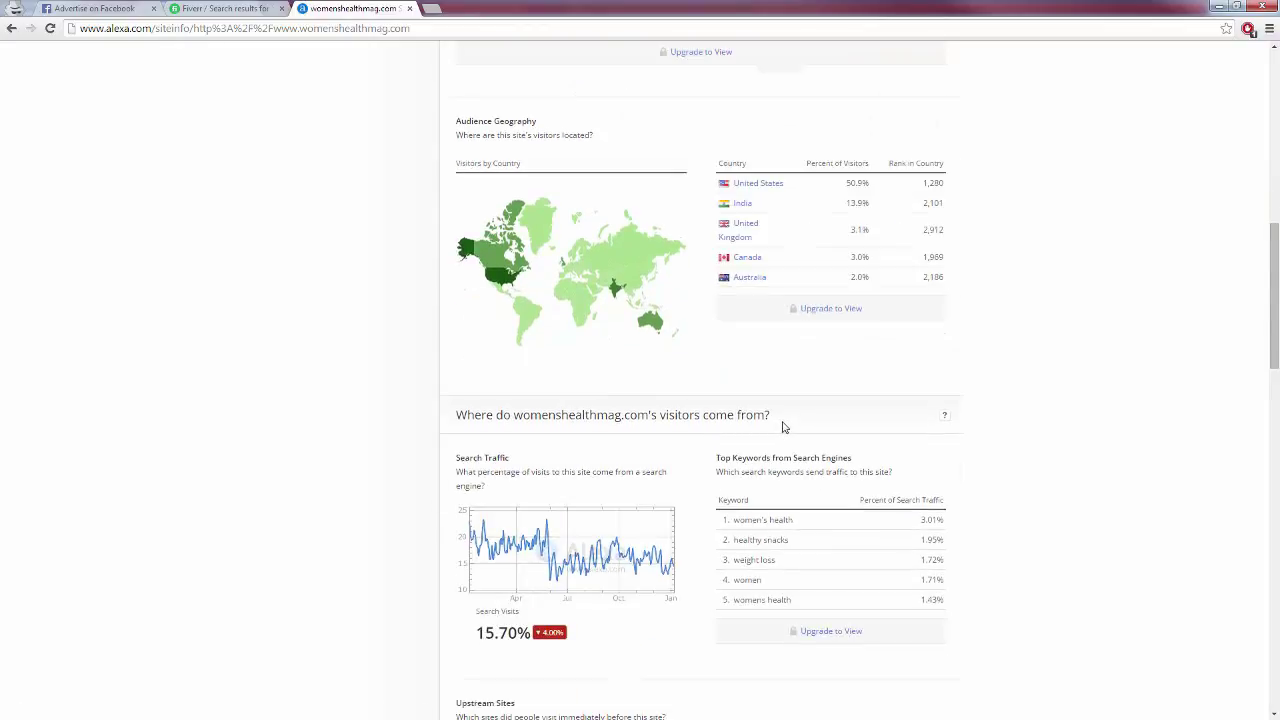
scroll(784, 428, "up", 9)
- Return to the Facebook ad creation page and set the audience's maximum age to 50
left_click(90, 8)
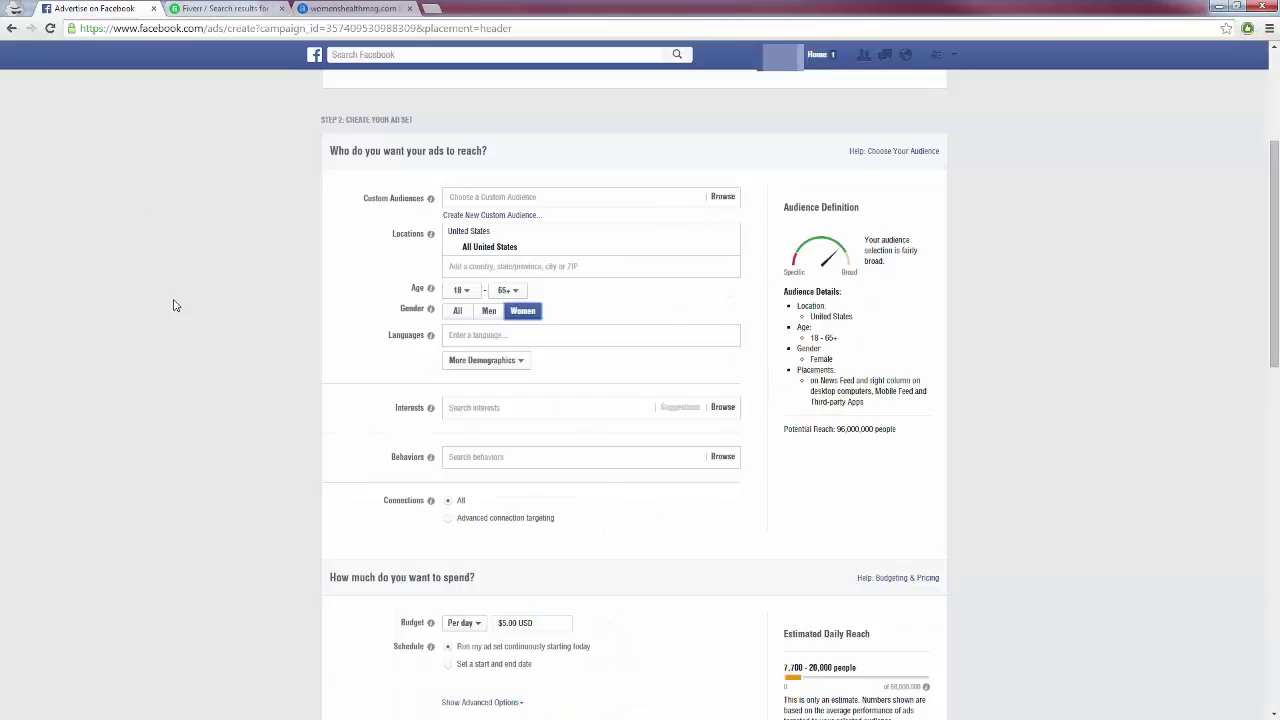
mouse_move(433, 284)
mouse_move(429, 336)
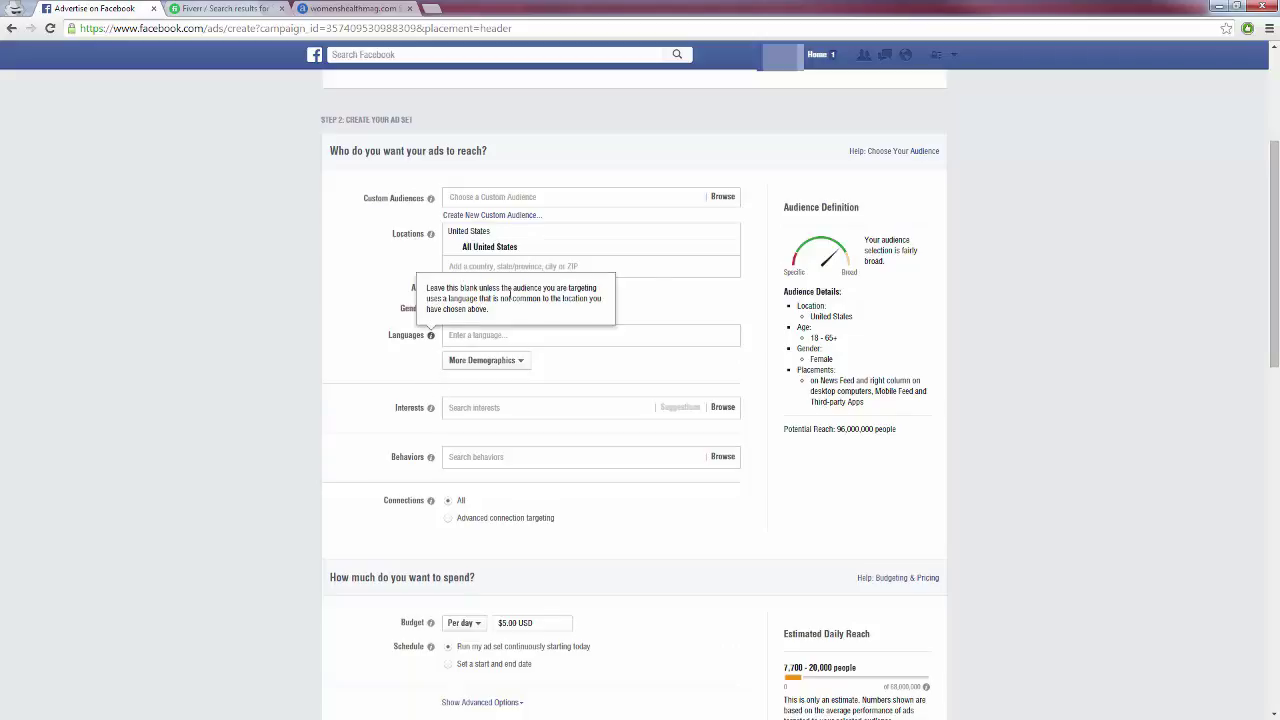
left_click(507, 290)
scroll(520, 380, "down", 5)
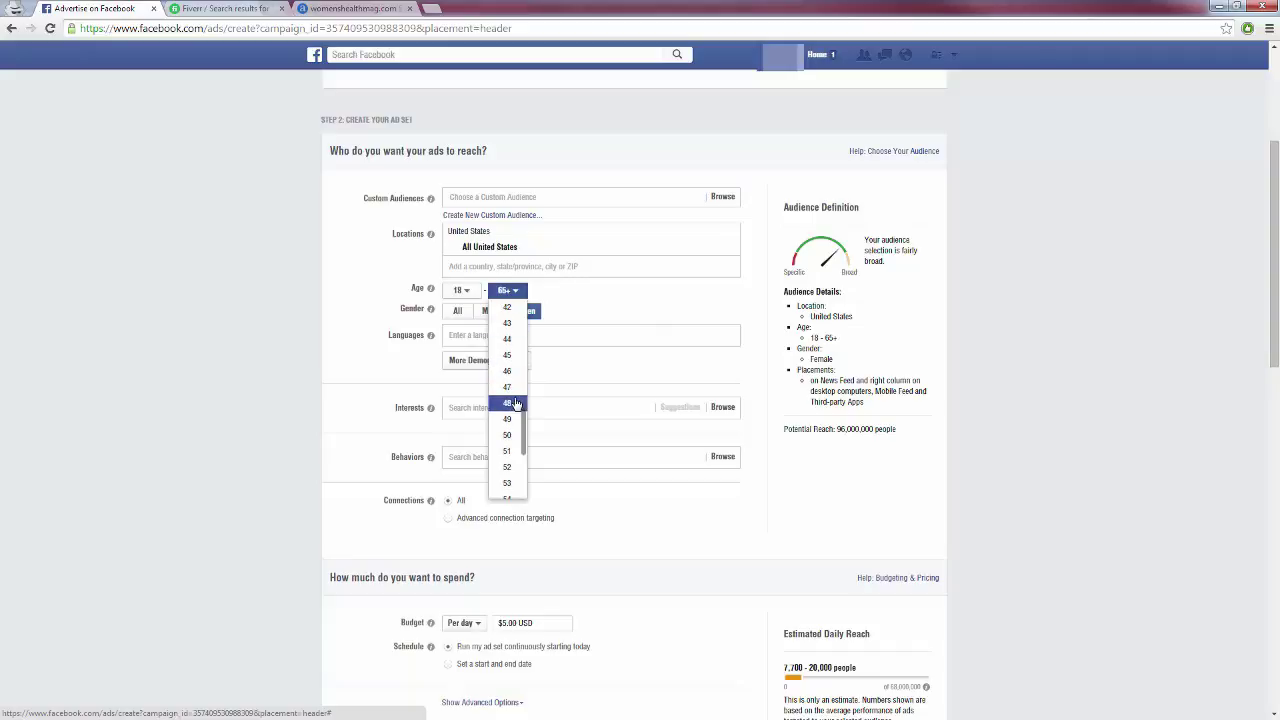
left_click(515, 435)
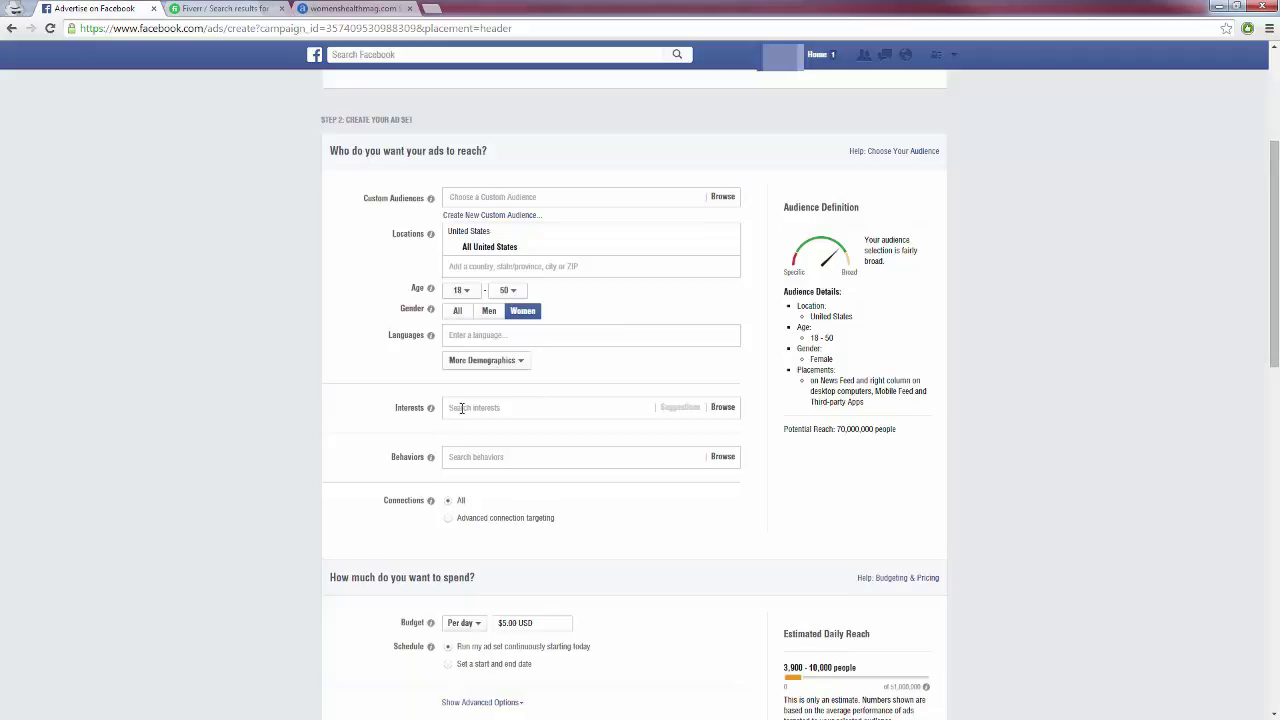
- Add Weight loss as a targeting interest for the audience
left_click(461, 408)
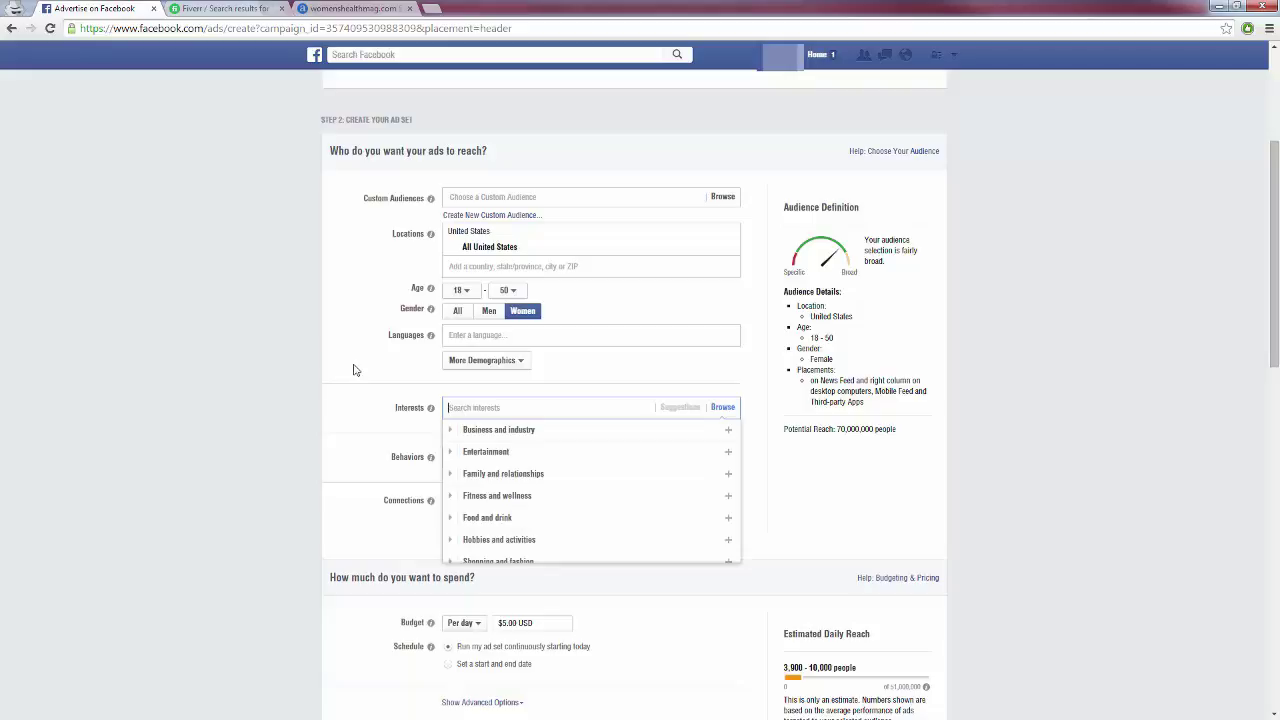
type("weight loss")
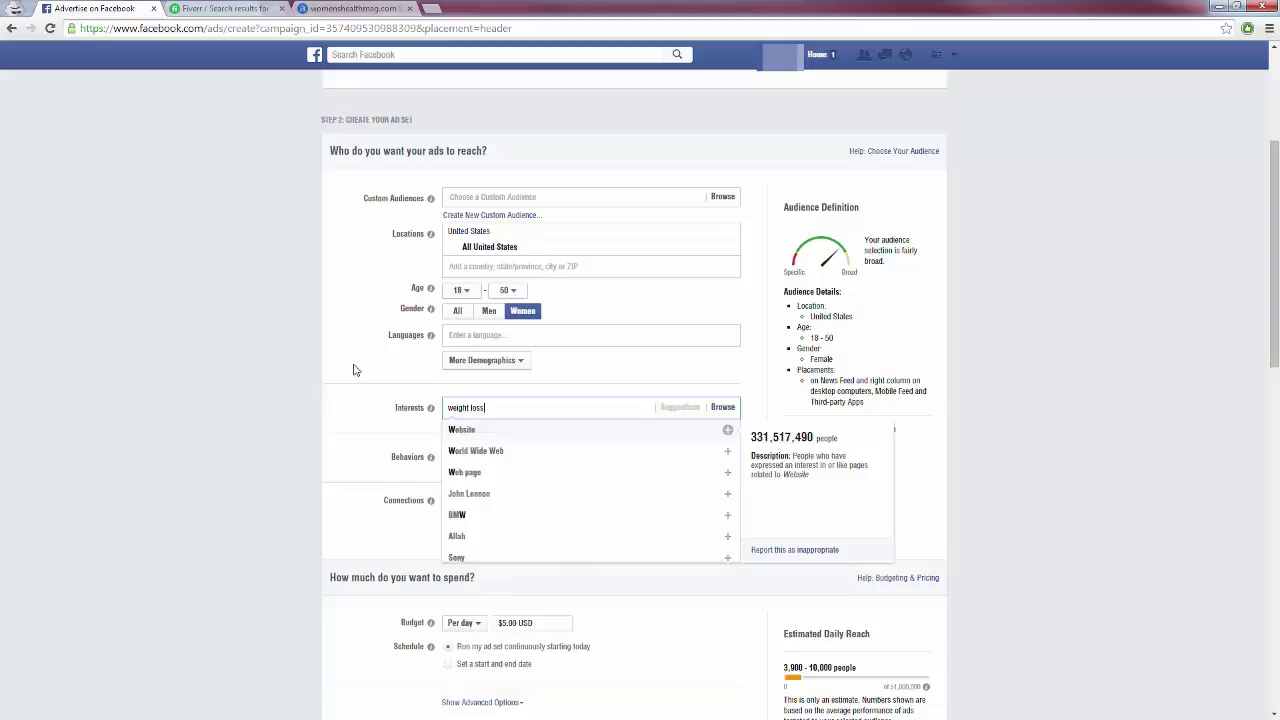
left_click(452, 430)
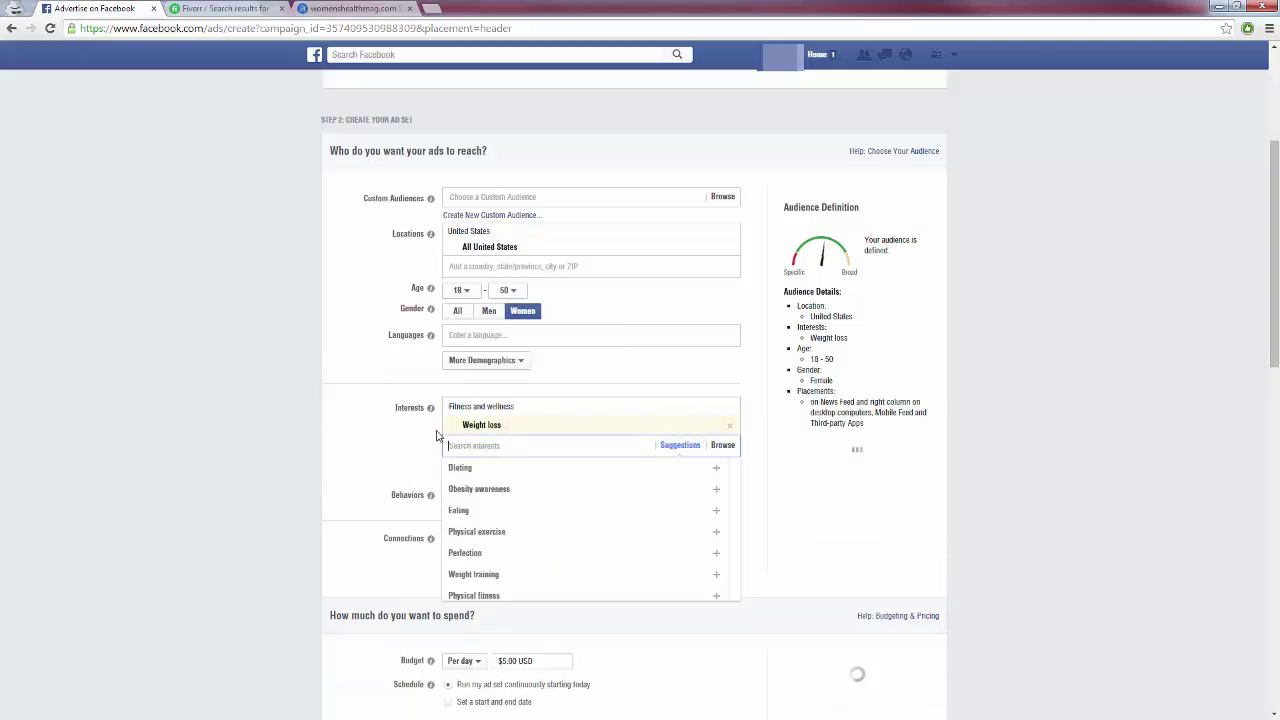
left_click(378, 434)
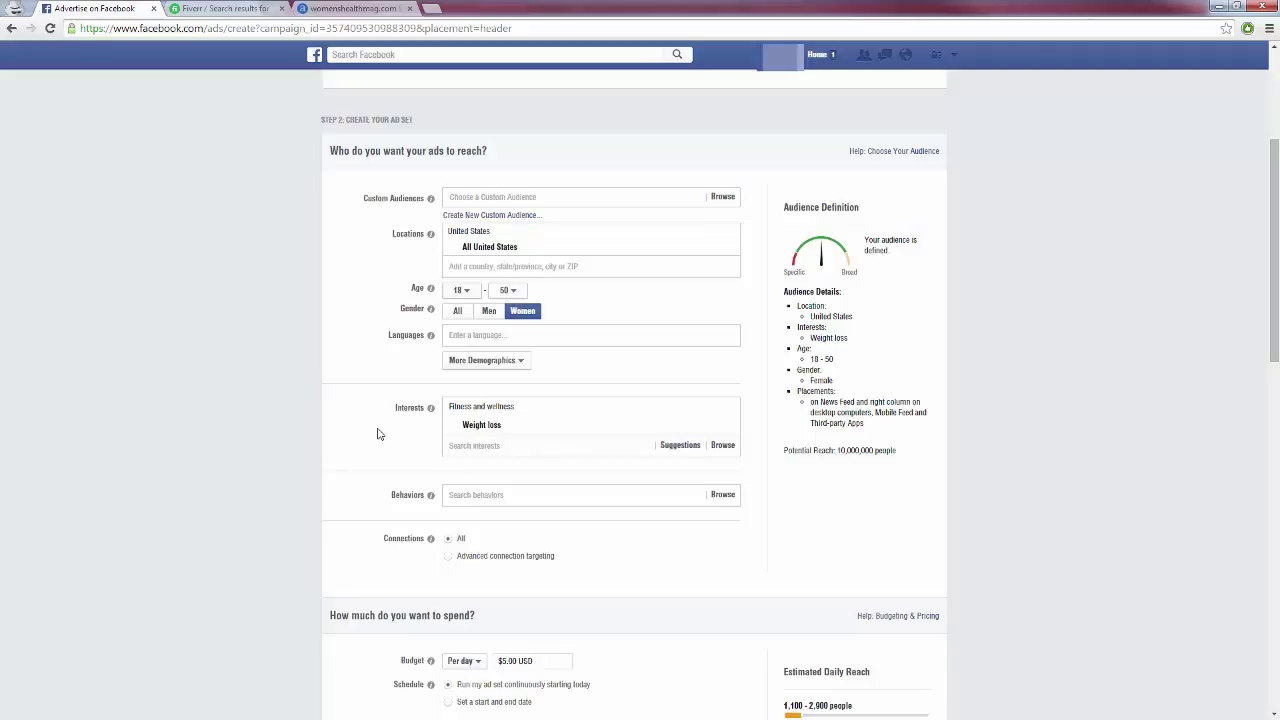
- Add the suggested interests Dieting and Physical exercise to the audience targeting
left_click(466, 447)
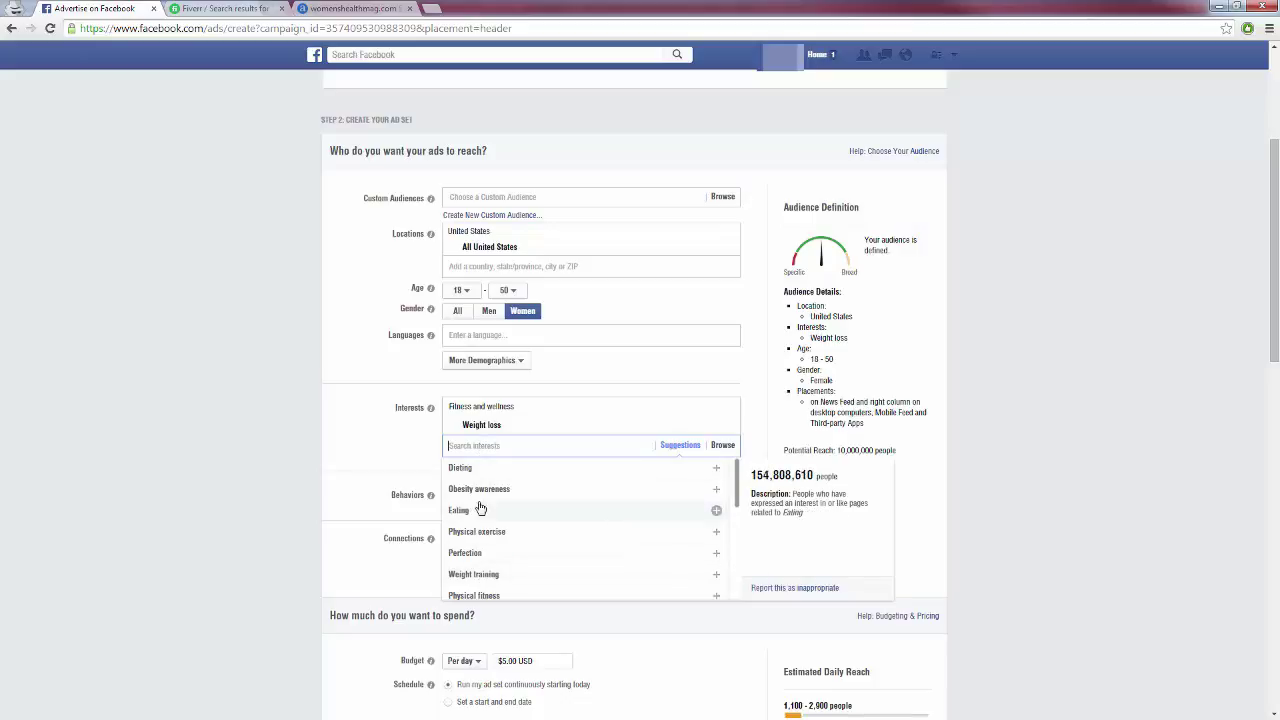
scroll(475, 480, "down", 1)
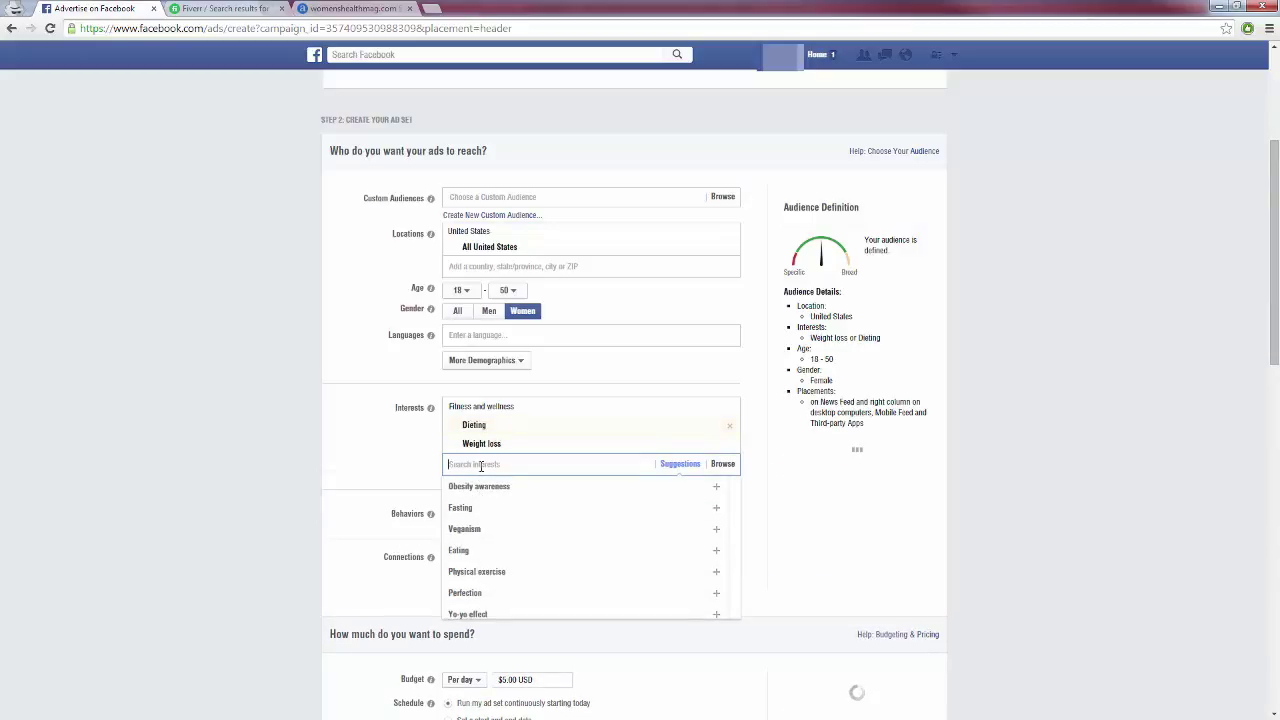
left_click(500, 572)
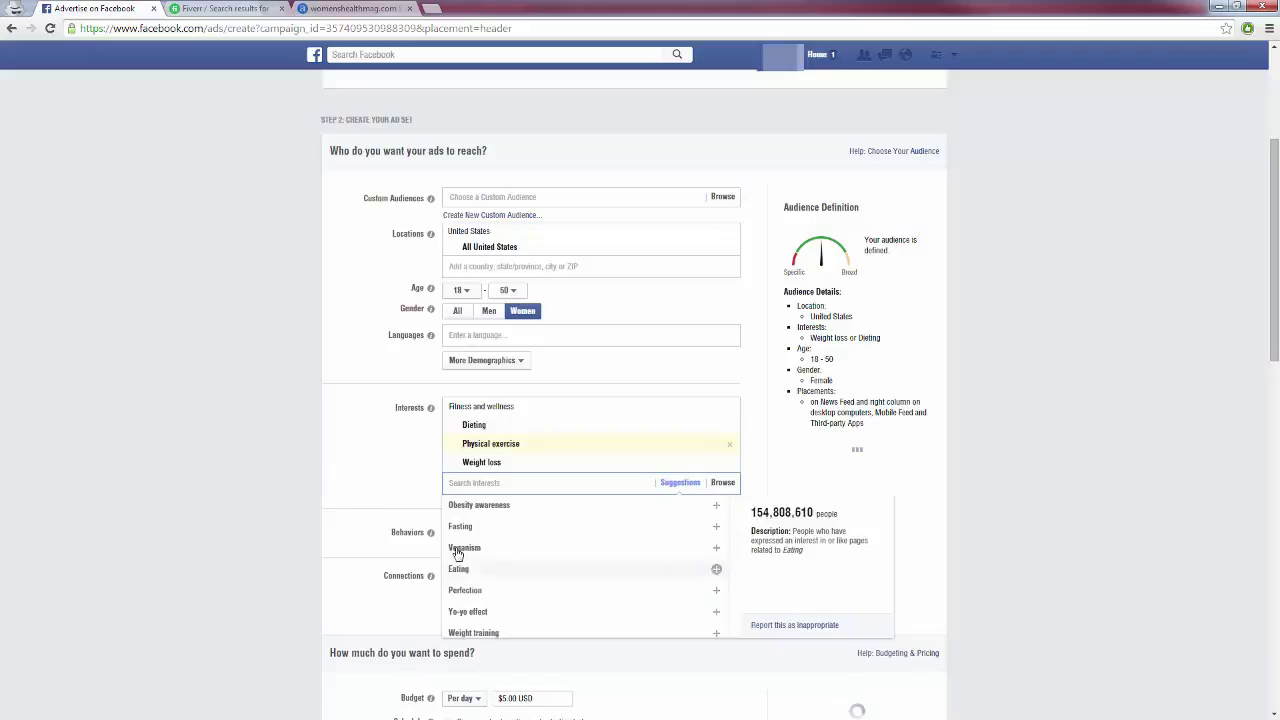
left_click(402, 493)
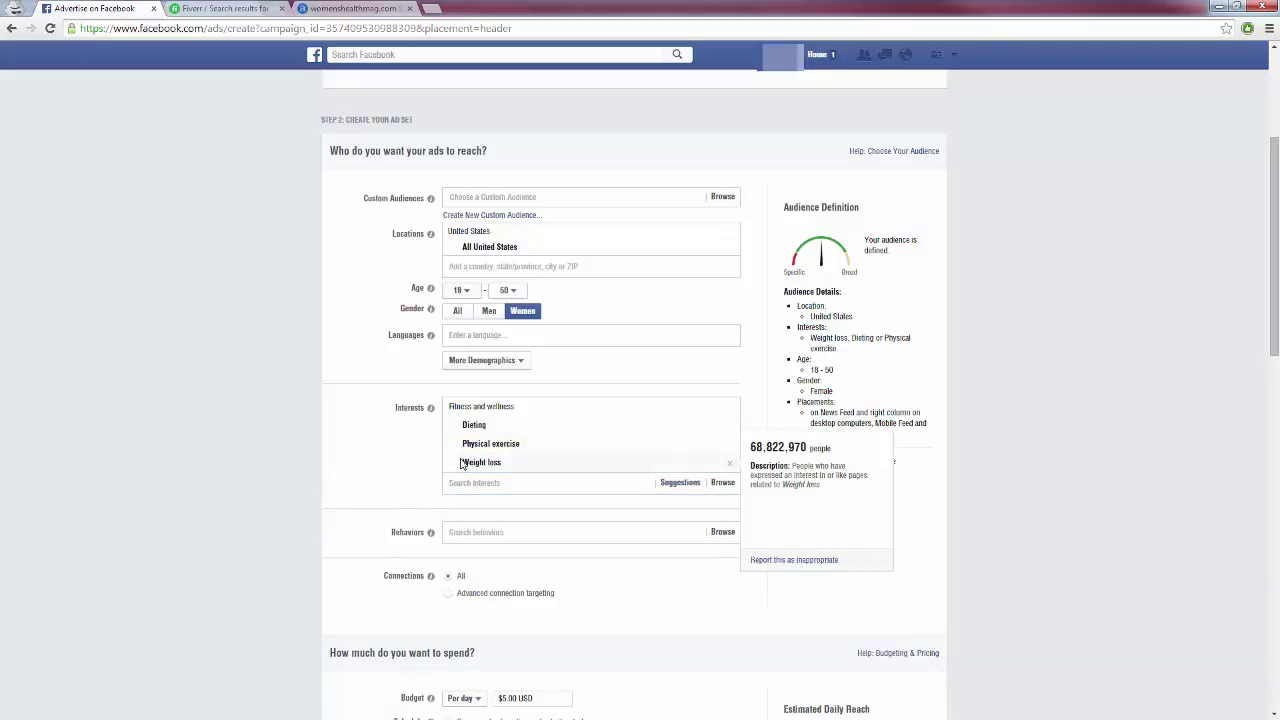
mouse_move(474, 443)
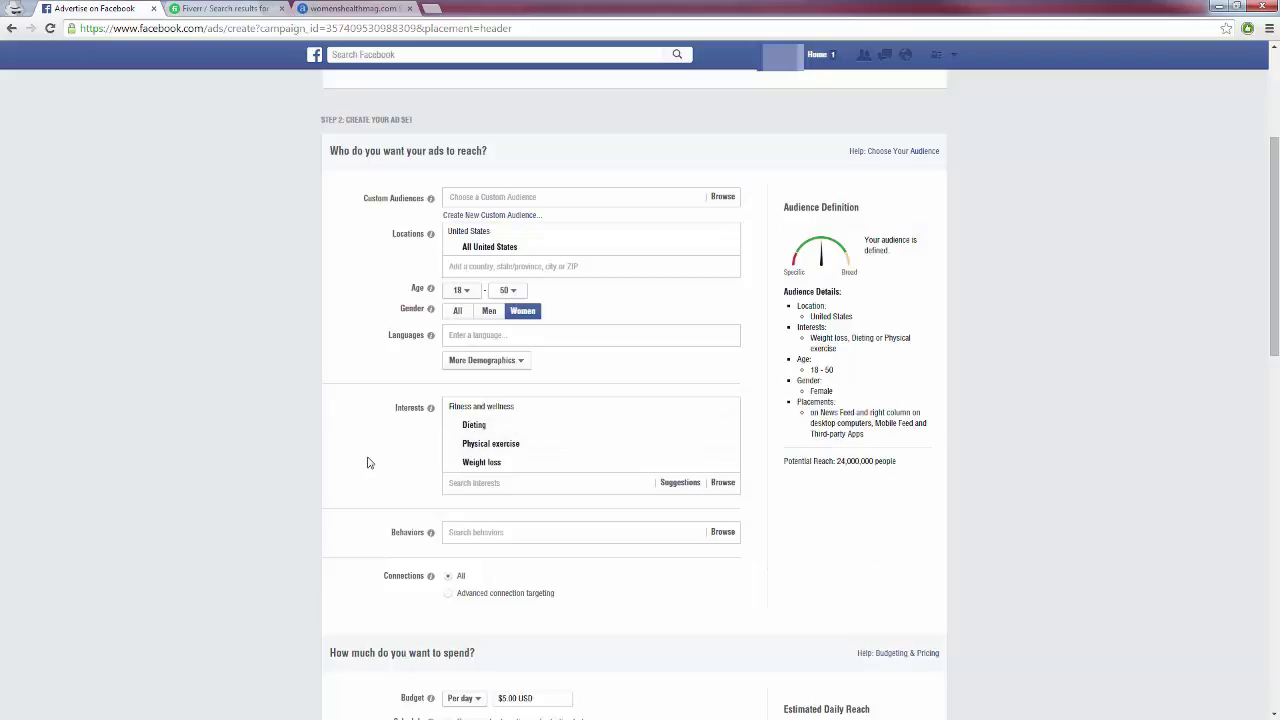
mouse_move(566, 462)
- Replace the ad's placeholder image with the 608 × 340 "25 Pounds in Only 2 Weeks!" weight-loss image
scroll(345, 455, "down", 2)
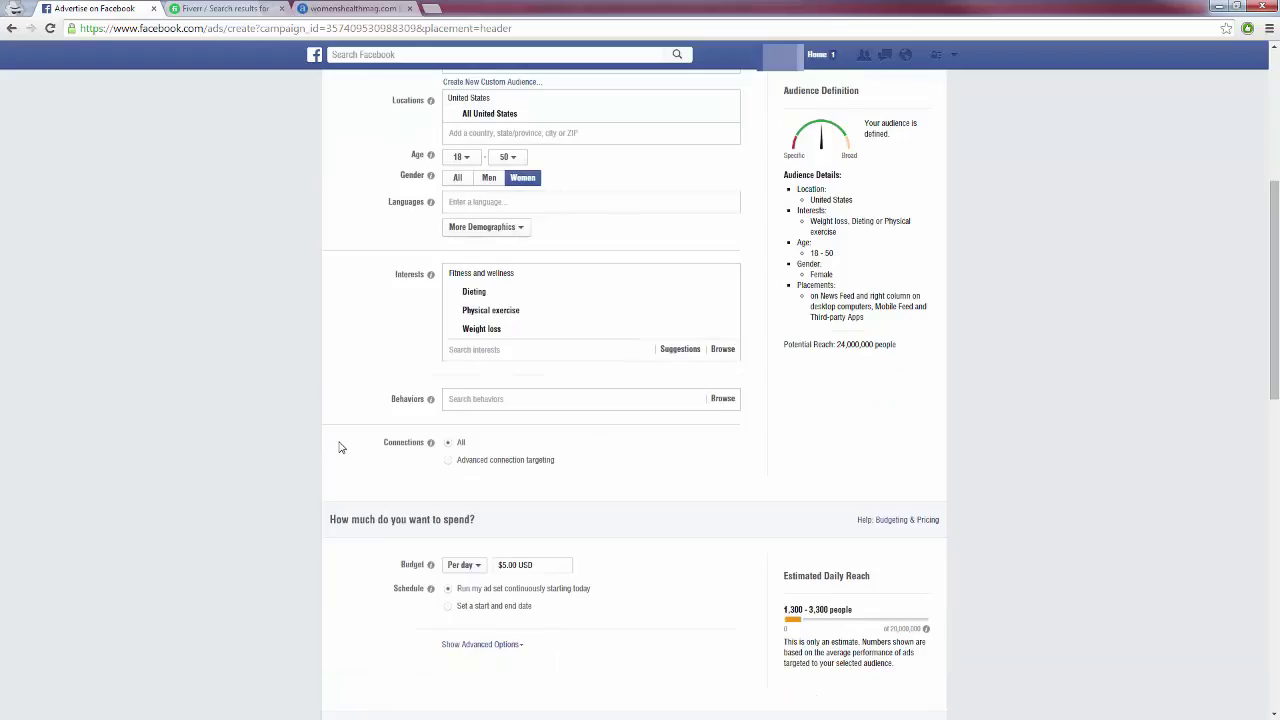
scroll(340, 447, "down", 2)
scroll(340, 447, "down", 1)
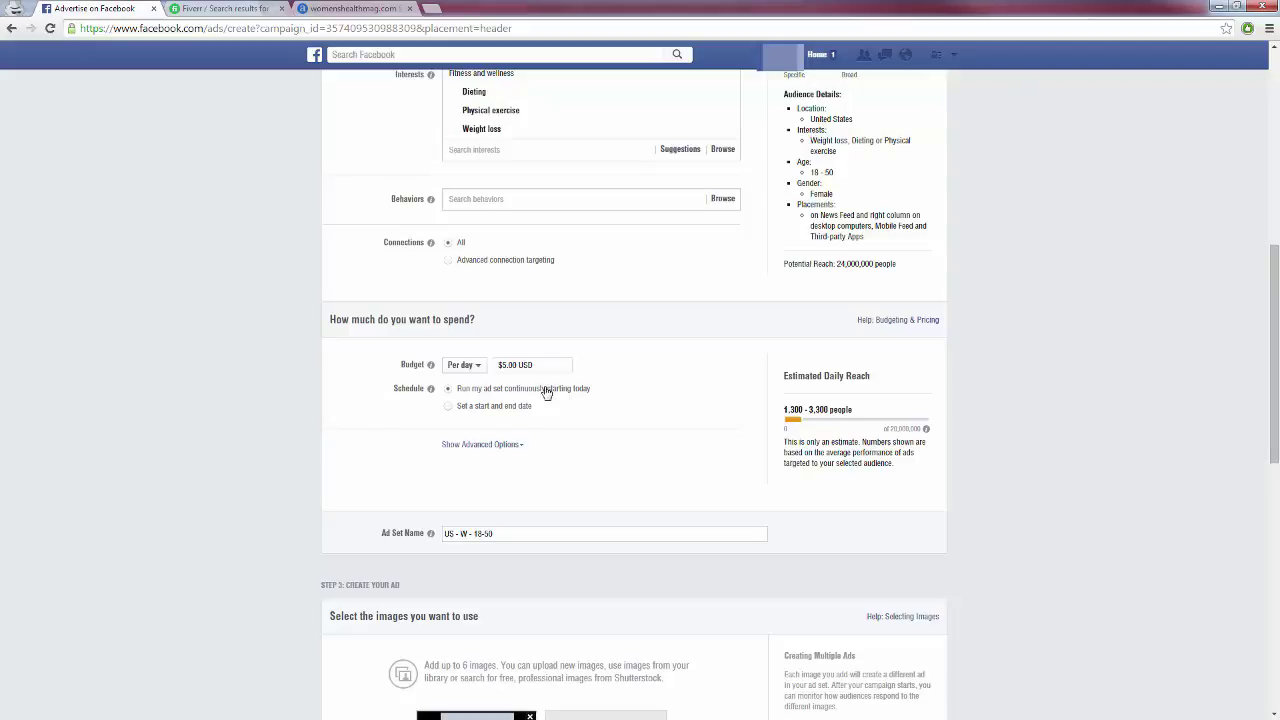
scroll(450, 470, "down", 1)
scroll(250, 488, "up", 1)
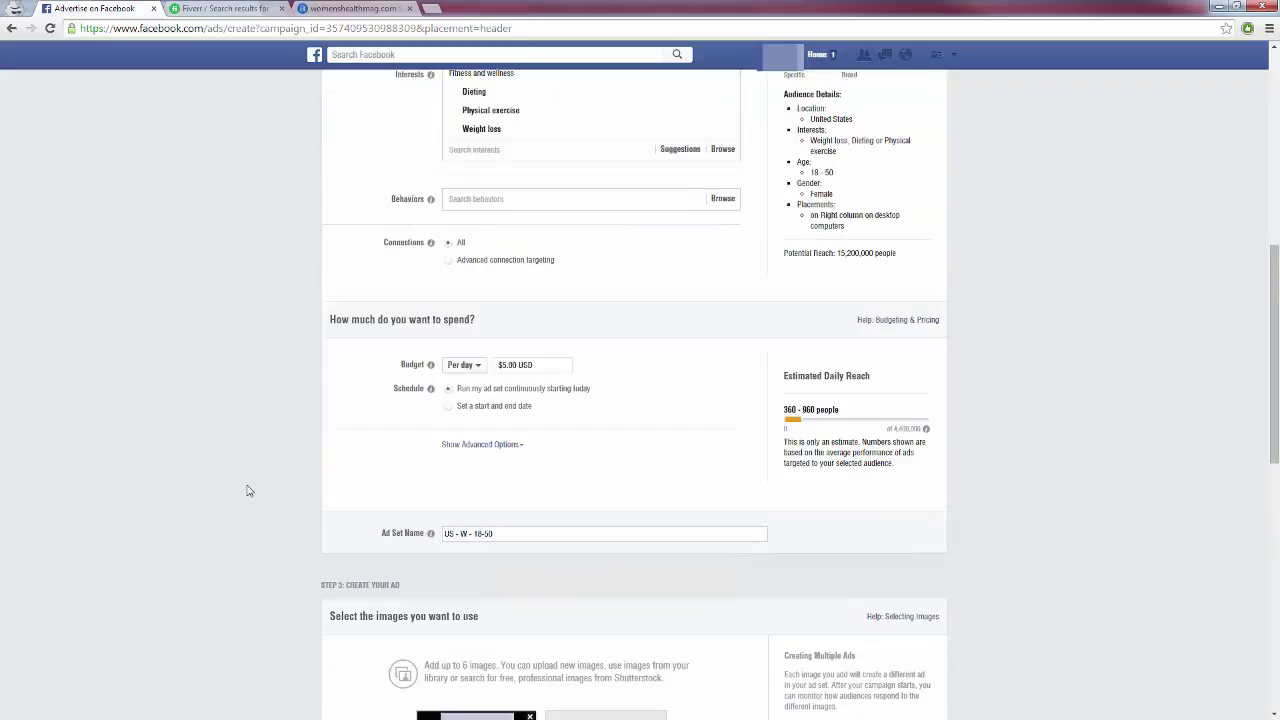
scroll(252, 480, "down", 3)
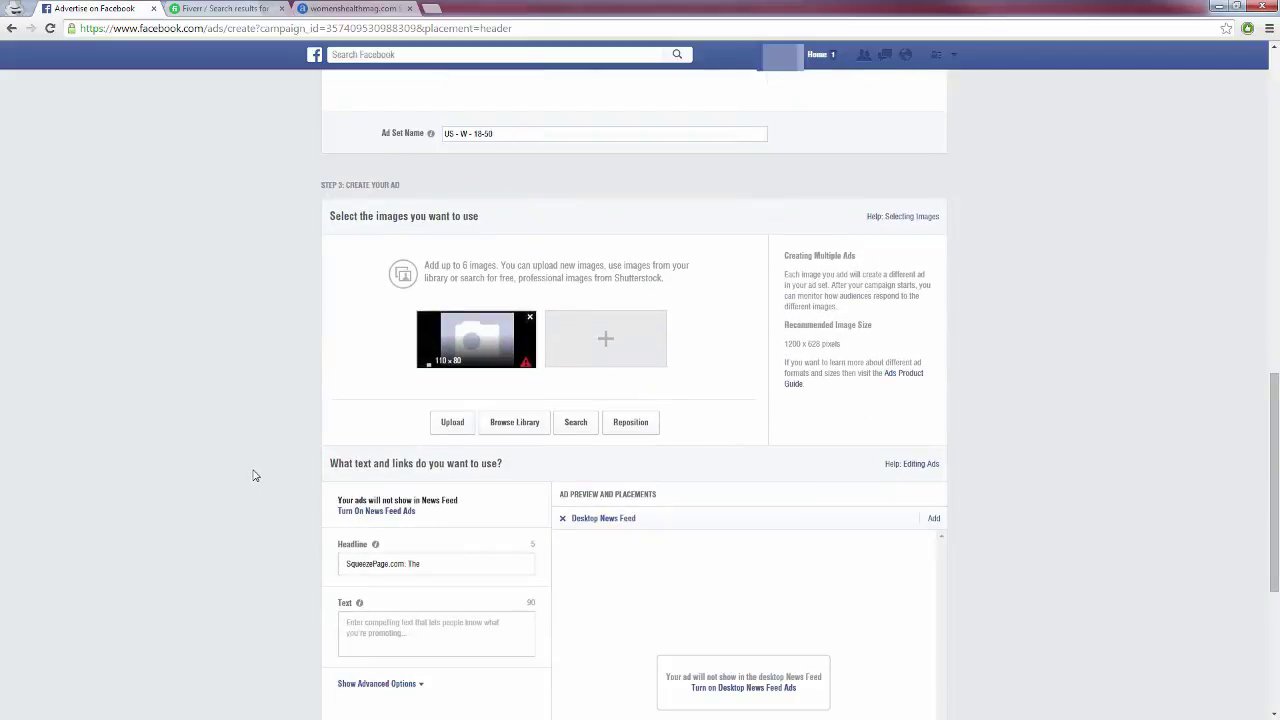
scroll(254, 476, "down", 1)
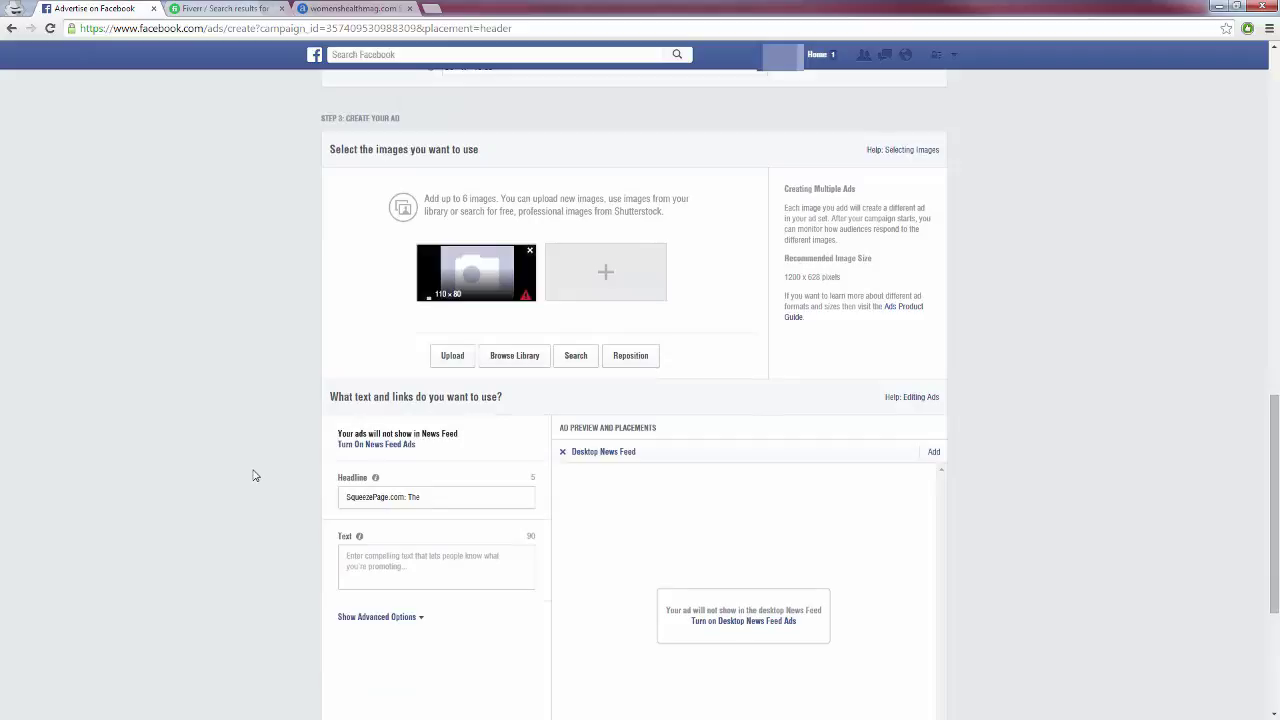
left_click(531, 252)
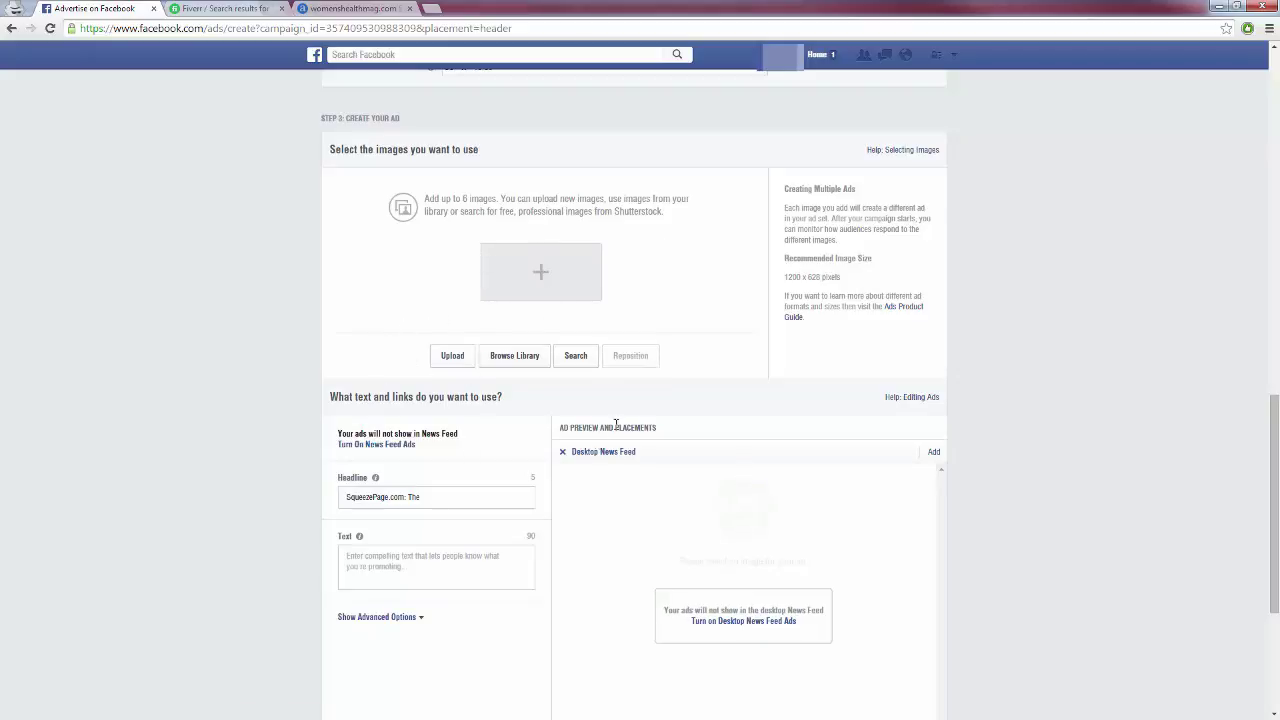
left_click(541, 272)
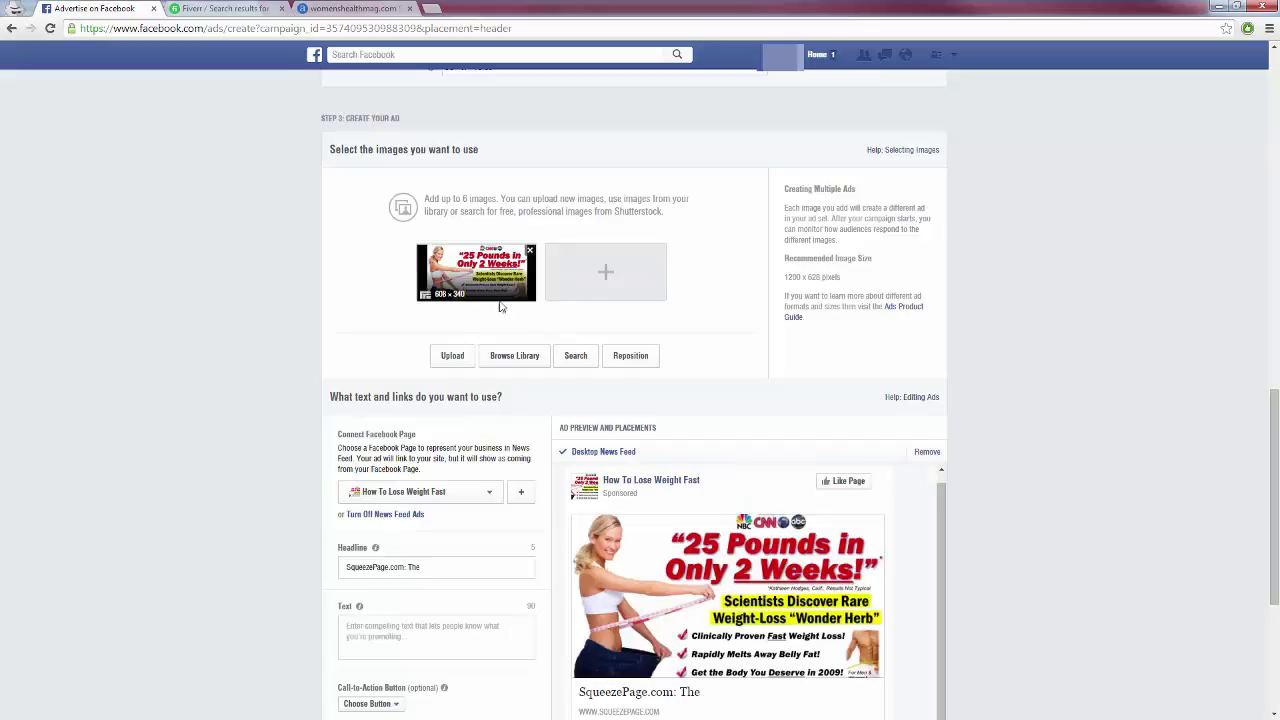
- View the available options for the ad's call-to-action button without changing the selection
scroll(539, 314, "down", 1)
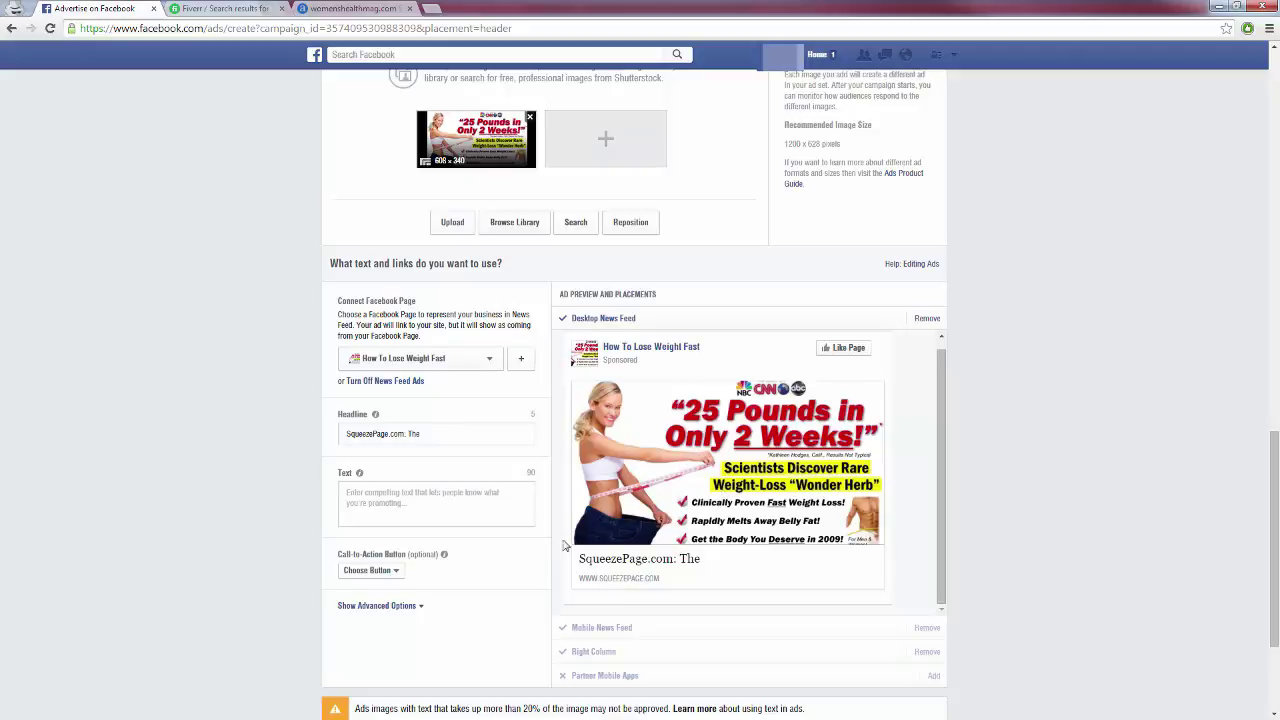
left_click(397, 574)
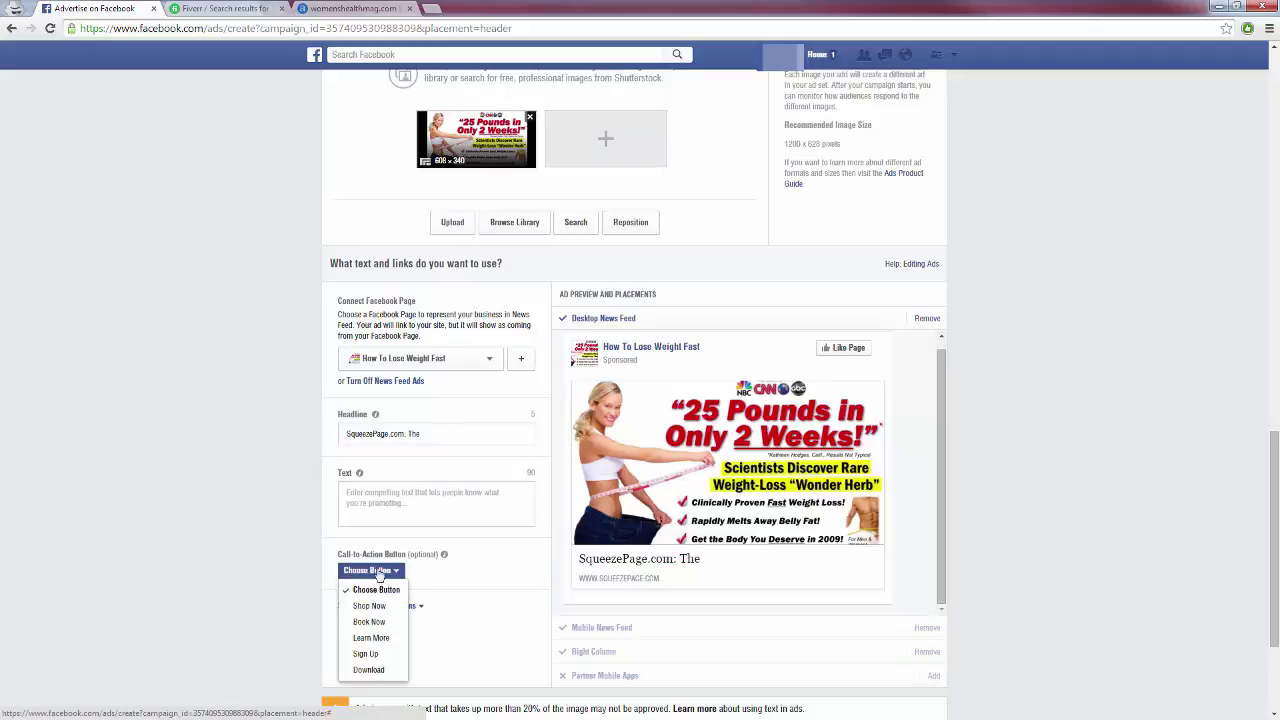
left_click(390, 577)
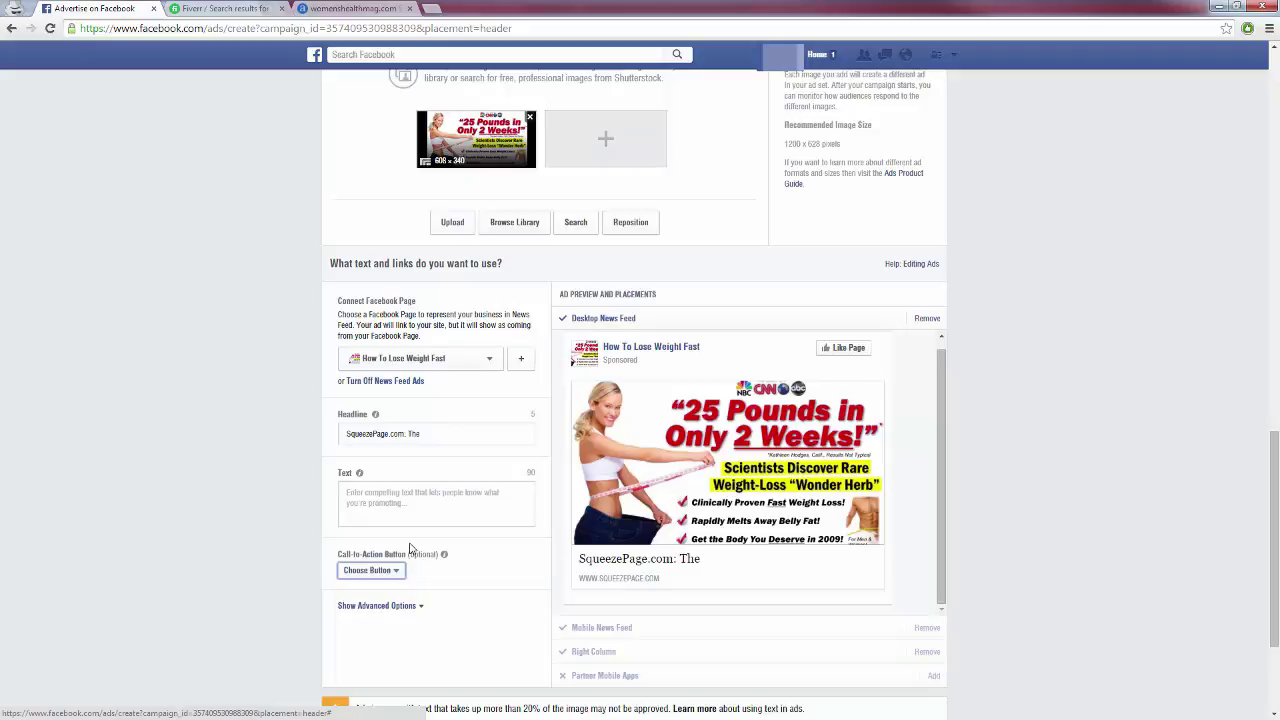
- Switch to the Fiverr search results and look through the gigs listed for "facebook news feed ad"
left_click(214, 9)
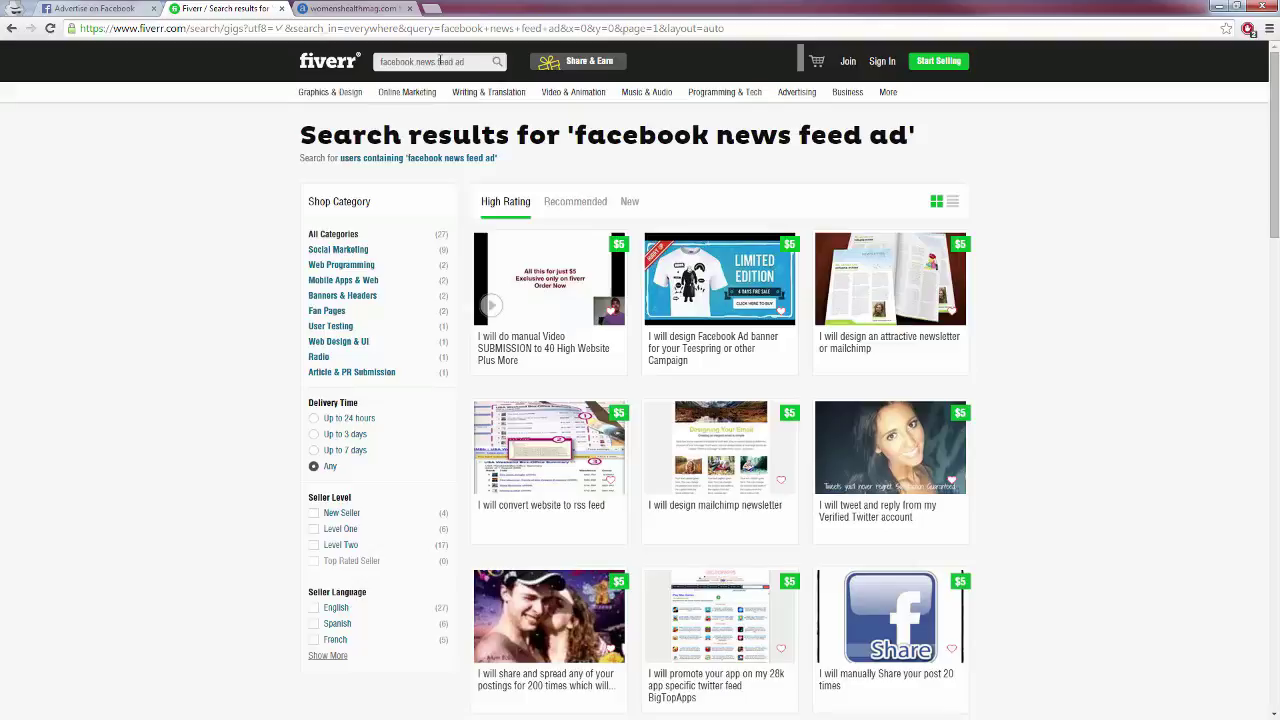
scroll(596, 437, "down", 5)
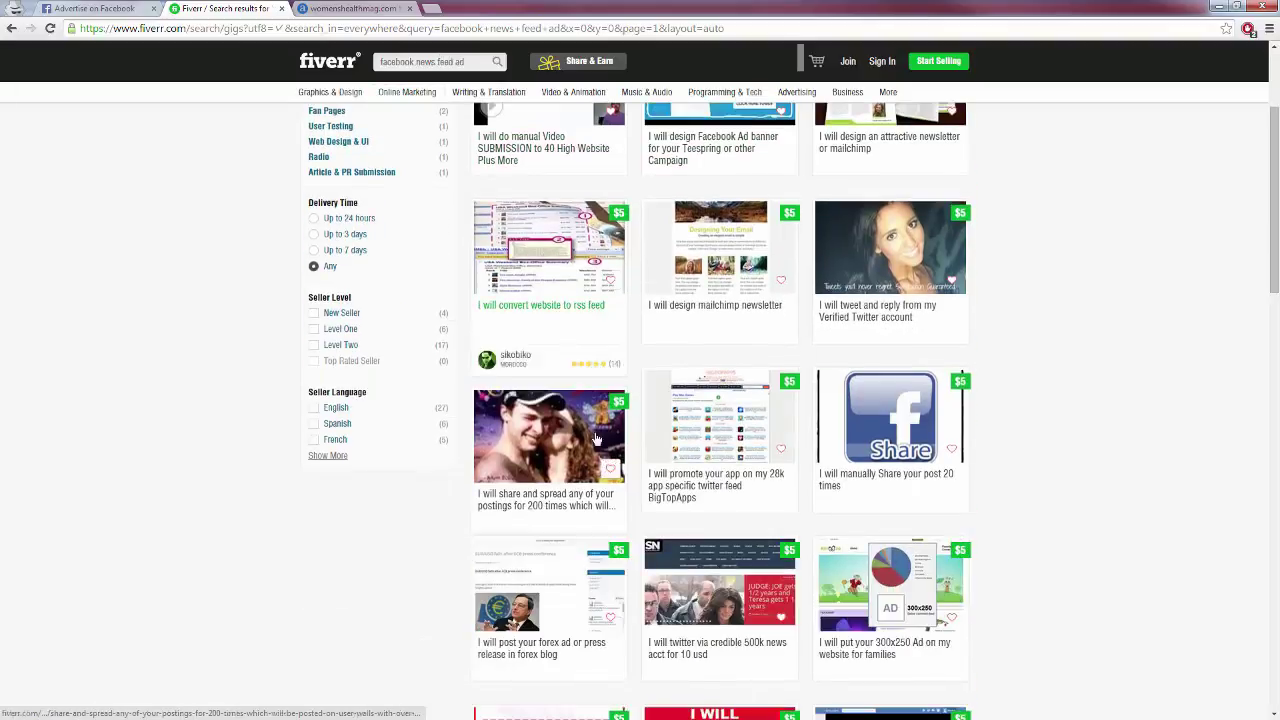
scroll(596, 437, "up", 5)
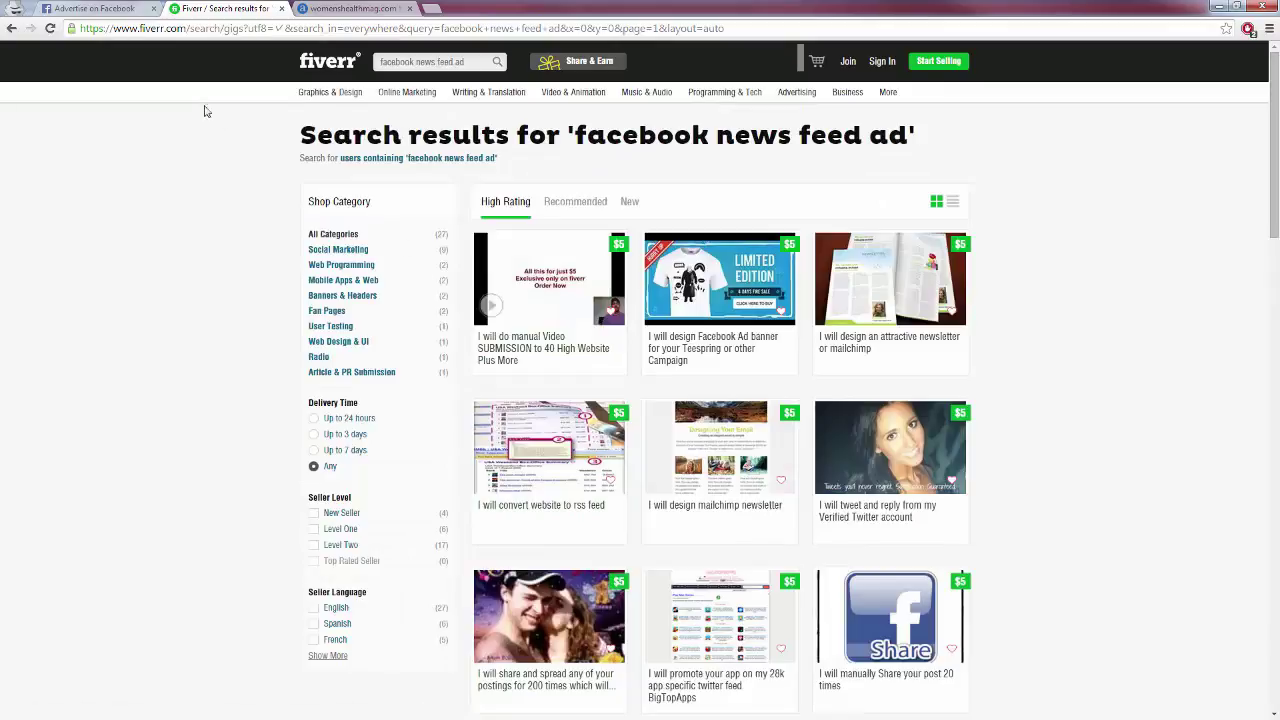
- Return to the Facebook ad creation page and remove the Right Column placement from the ad
left_click(103, 8)
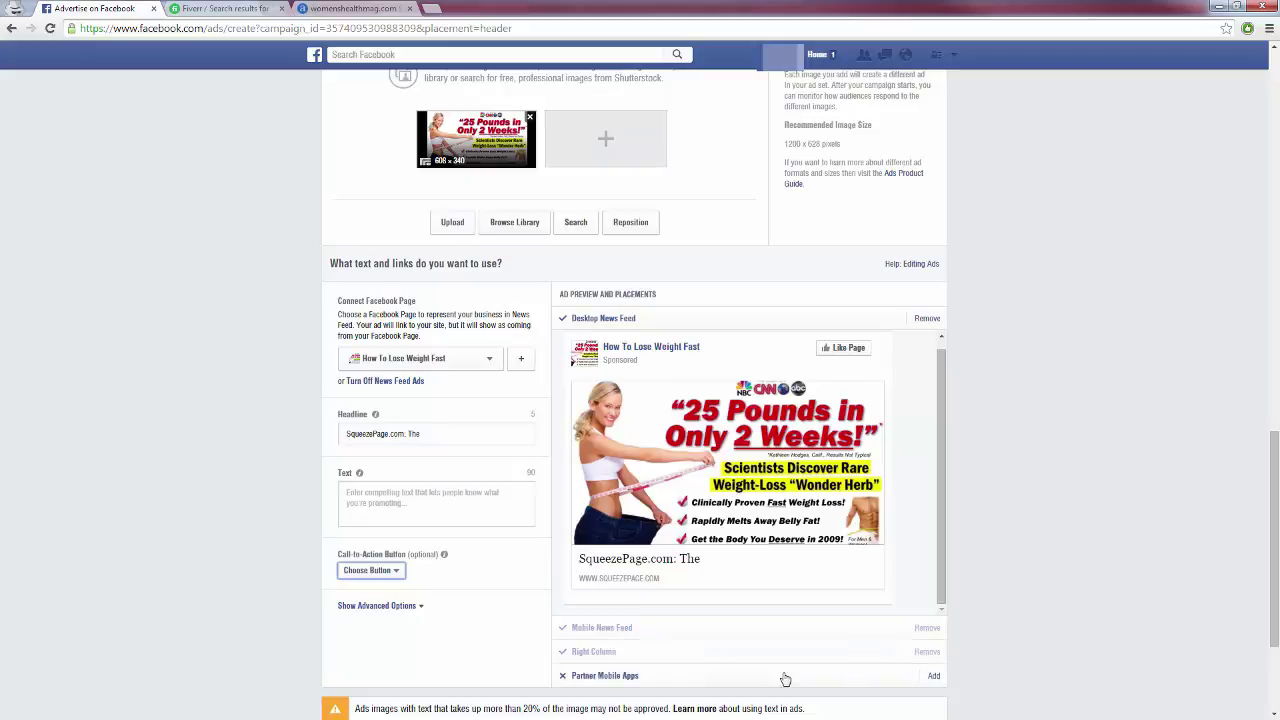
left_click(929, 654)
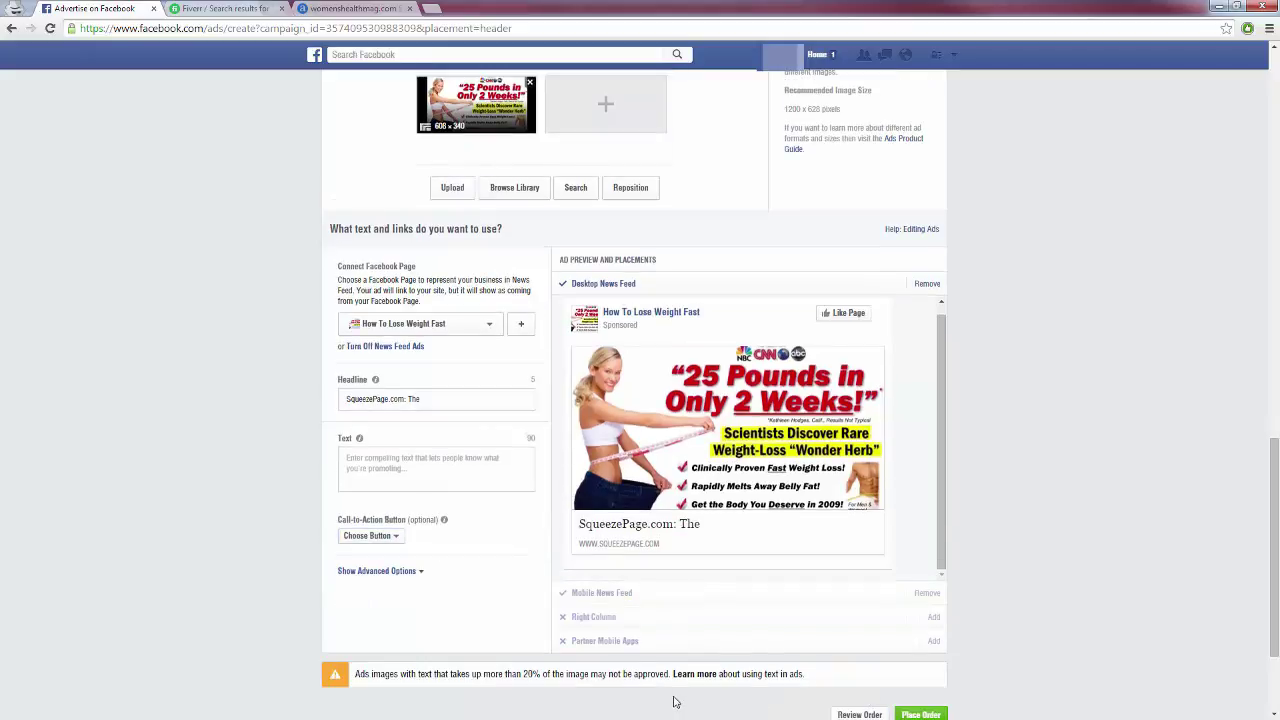
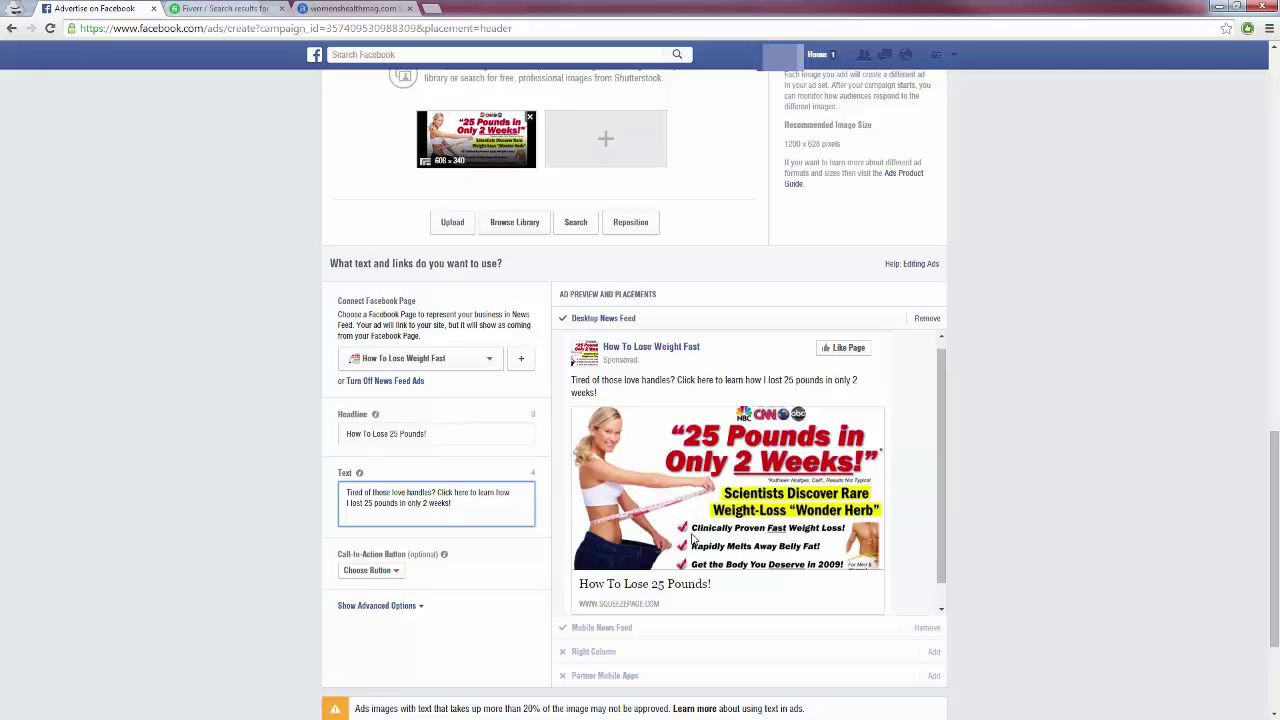
- Set the ad's call-to-action button to Download
scroll(737, 391, "up", 15)
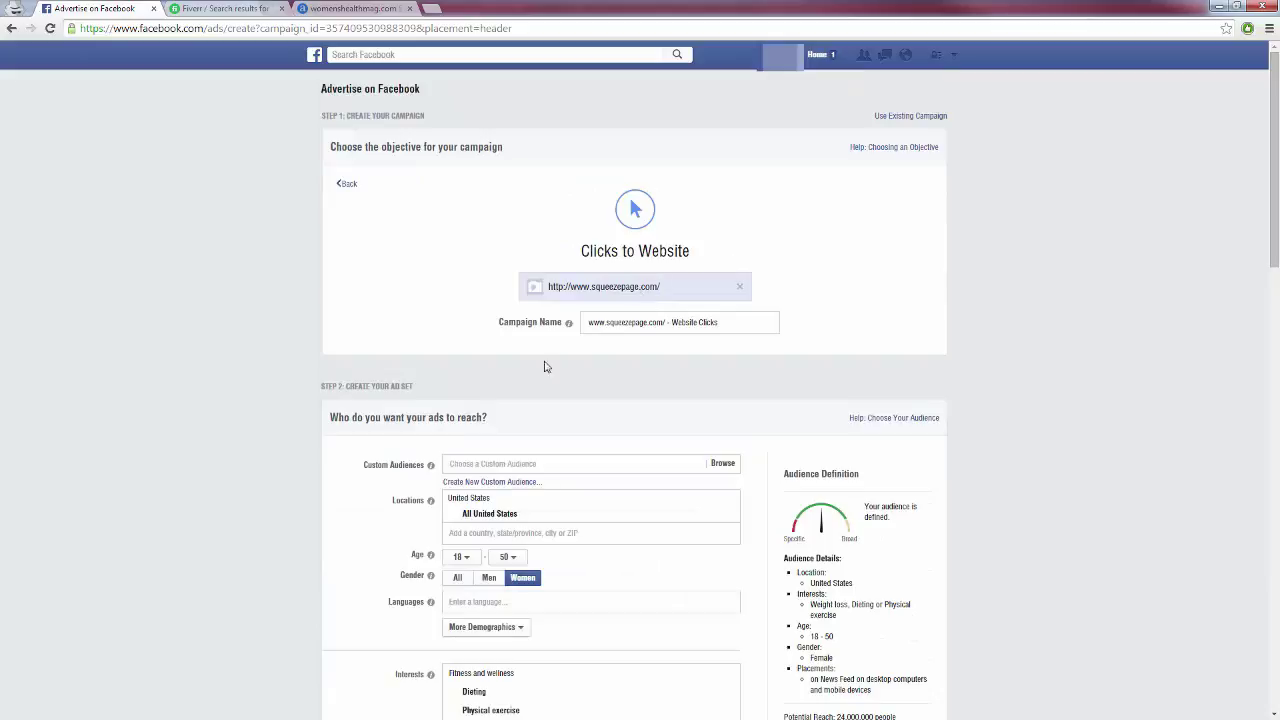
scroll(240, 460, "down", 15)
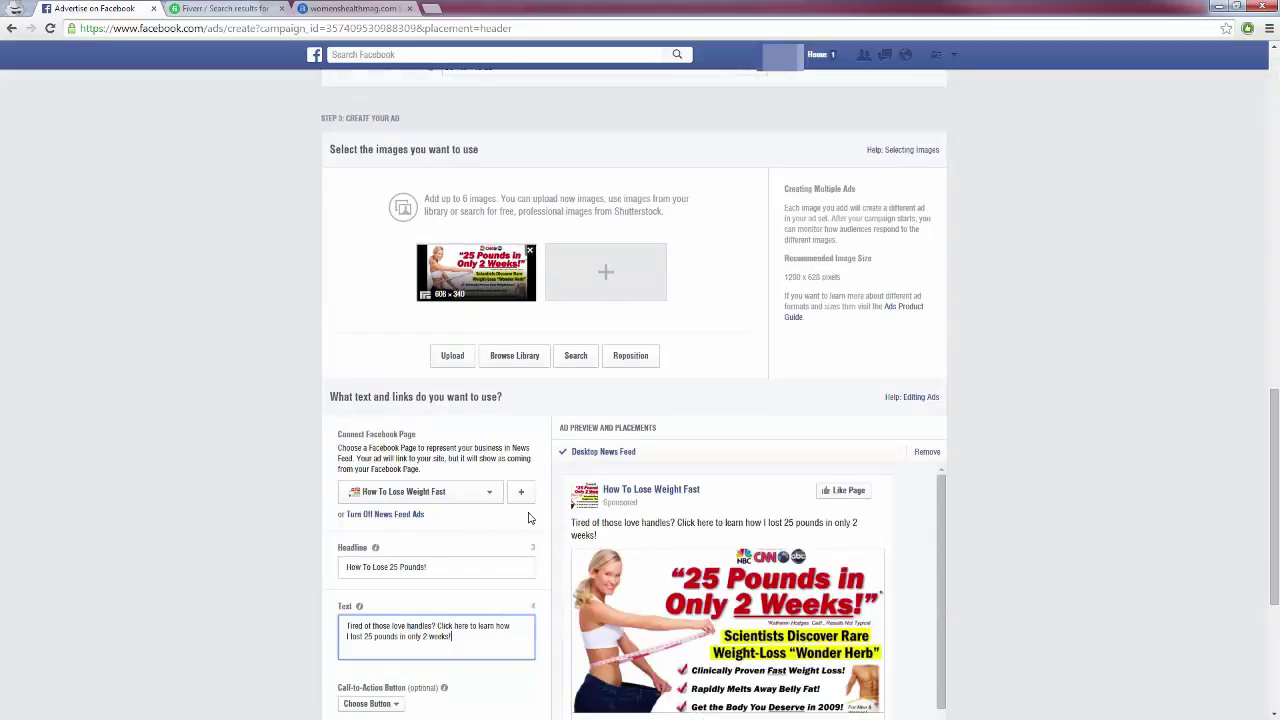
scroll(529, 514, "down", 1)
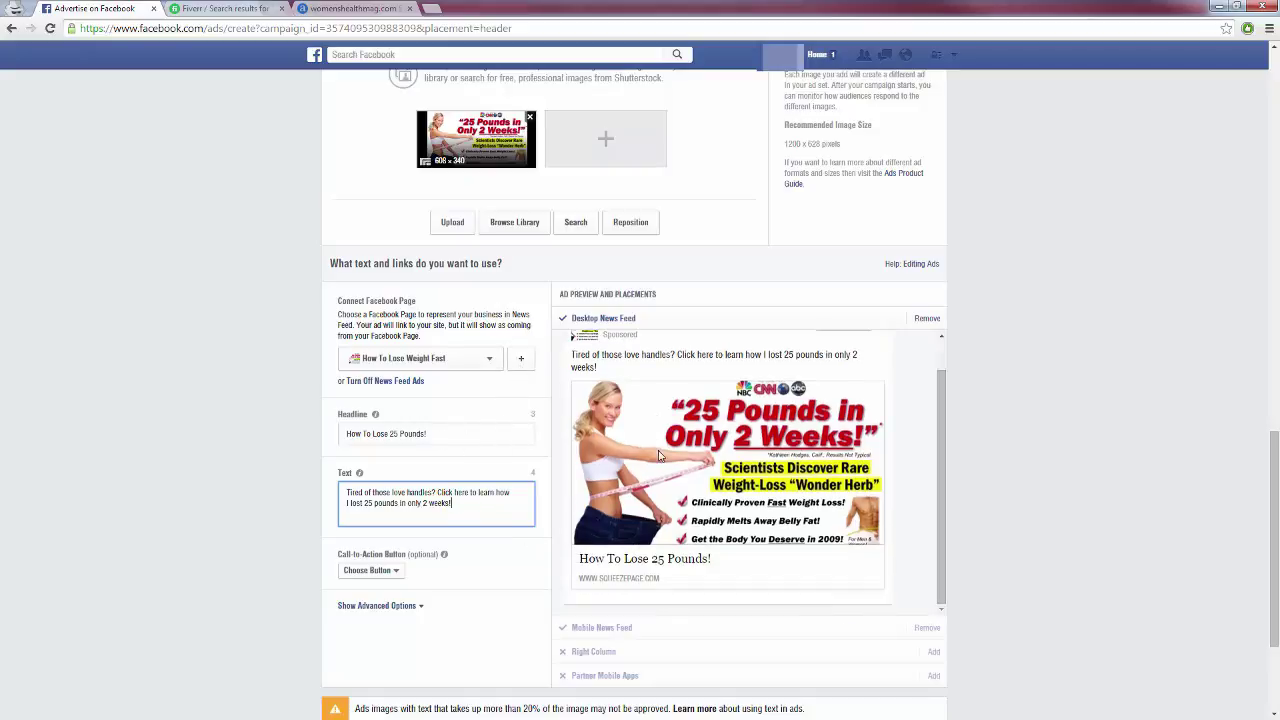
scroll(662, 455, "down", 1)
left_click(398, 572)
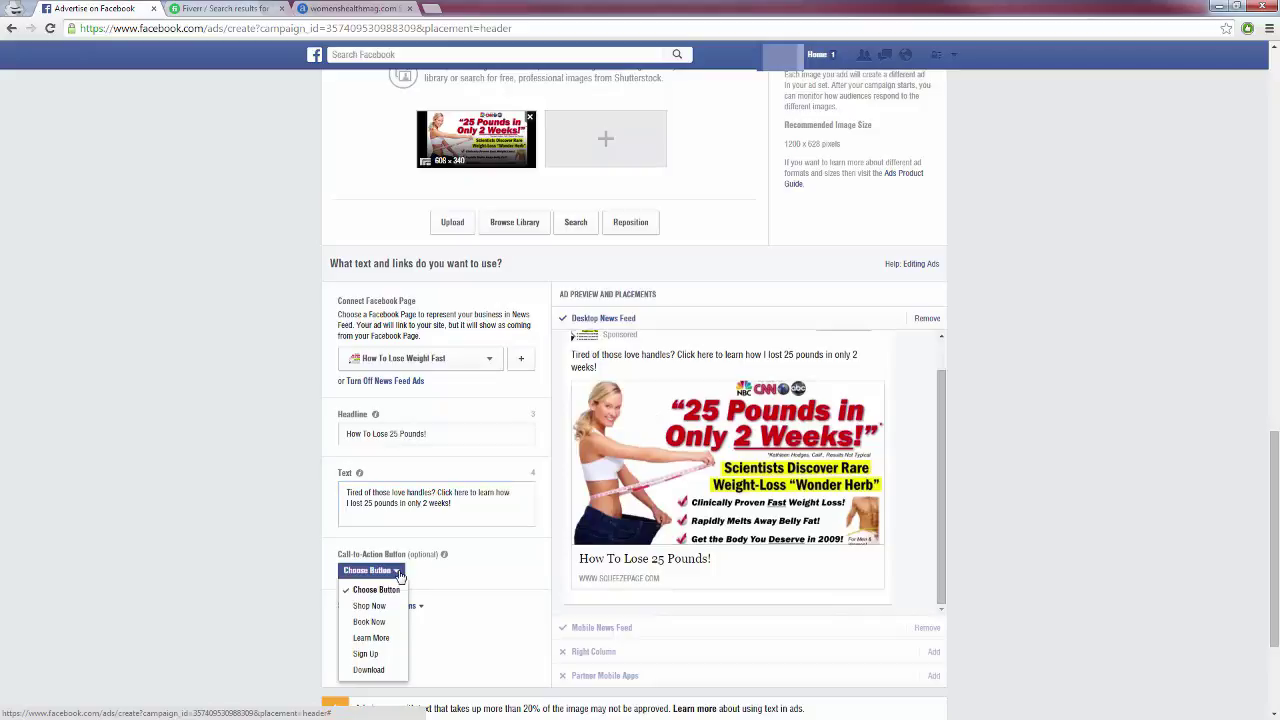
left_click(368, 670)
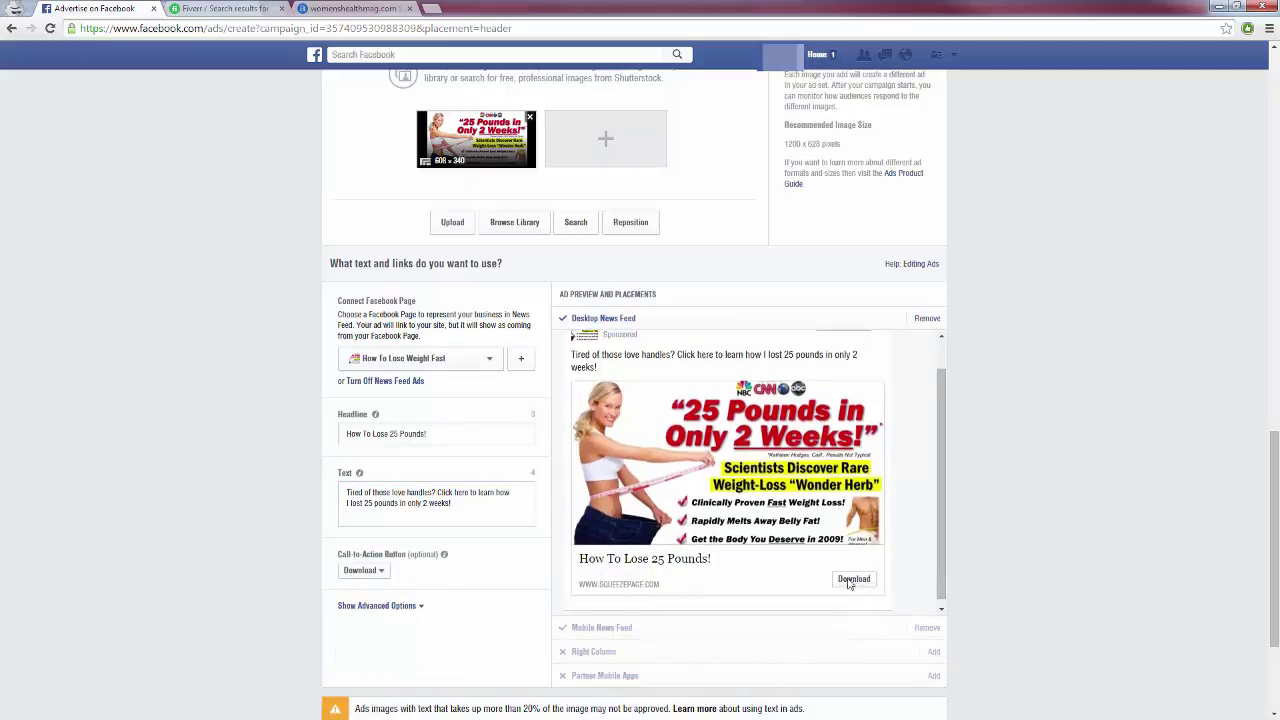
left_click(381, 572)
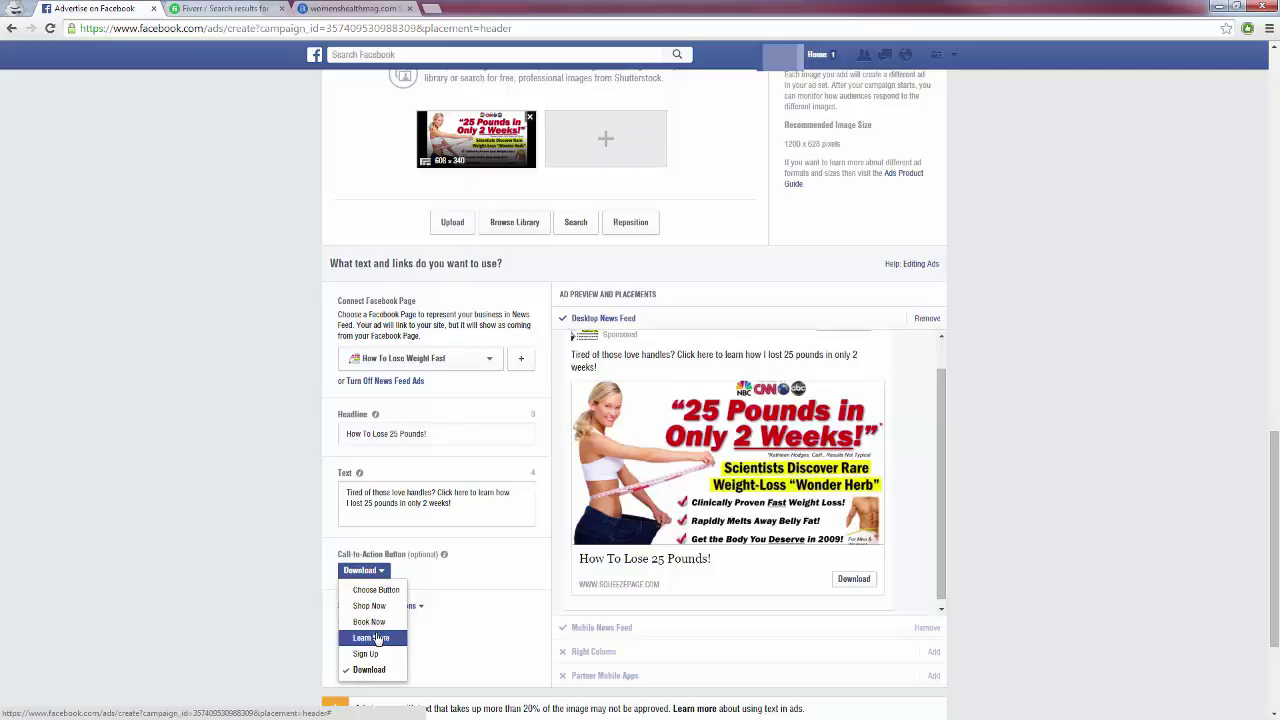
left_click(383, 574)
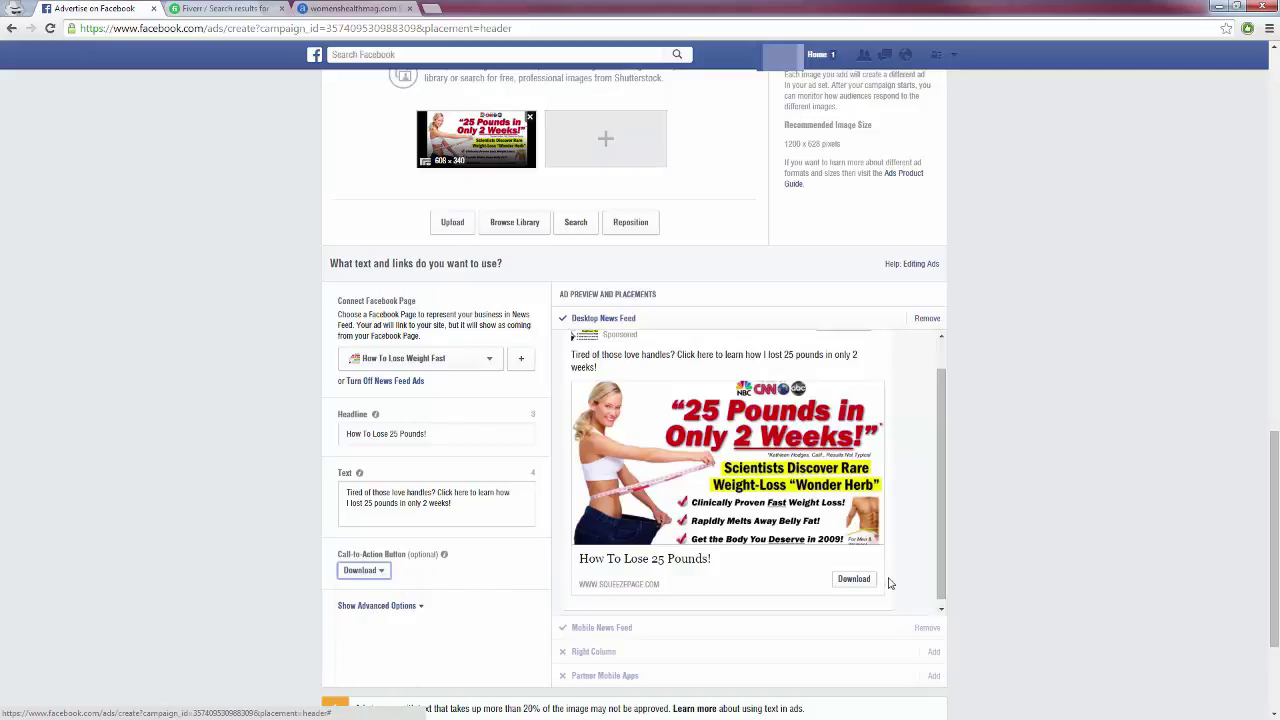
- Try the sample text "rgrgg" as the News Feed link description, clear it and hide the advanced options
left_click(412, 610)
left_click(412, 610)
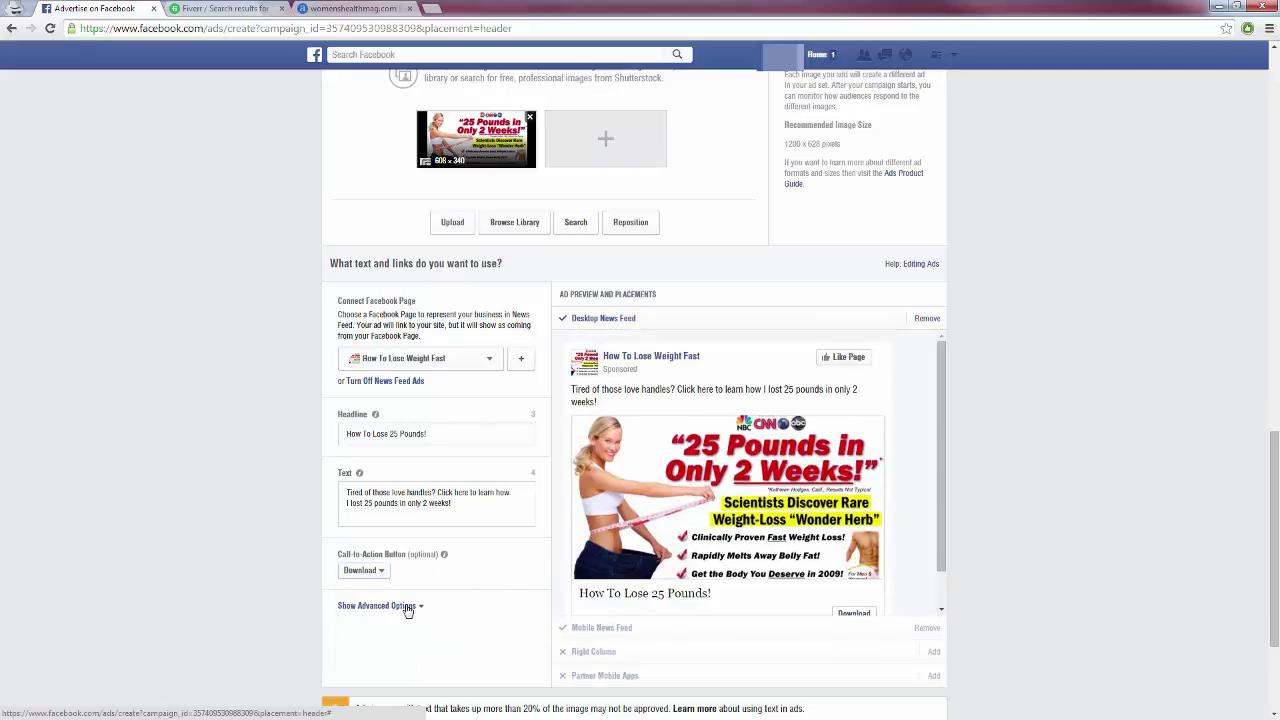
left_click(407, 606)
scroll(455, 650, "down", 1)
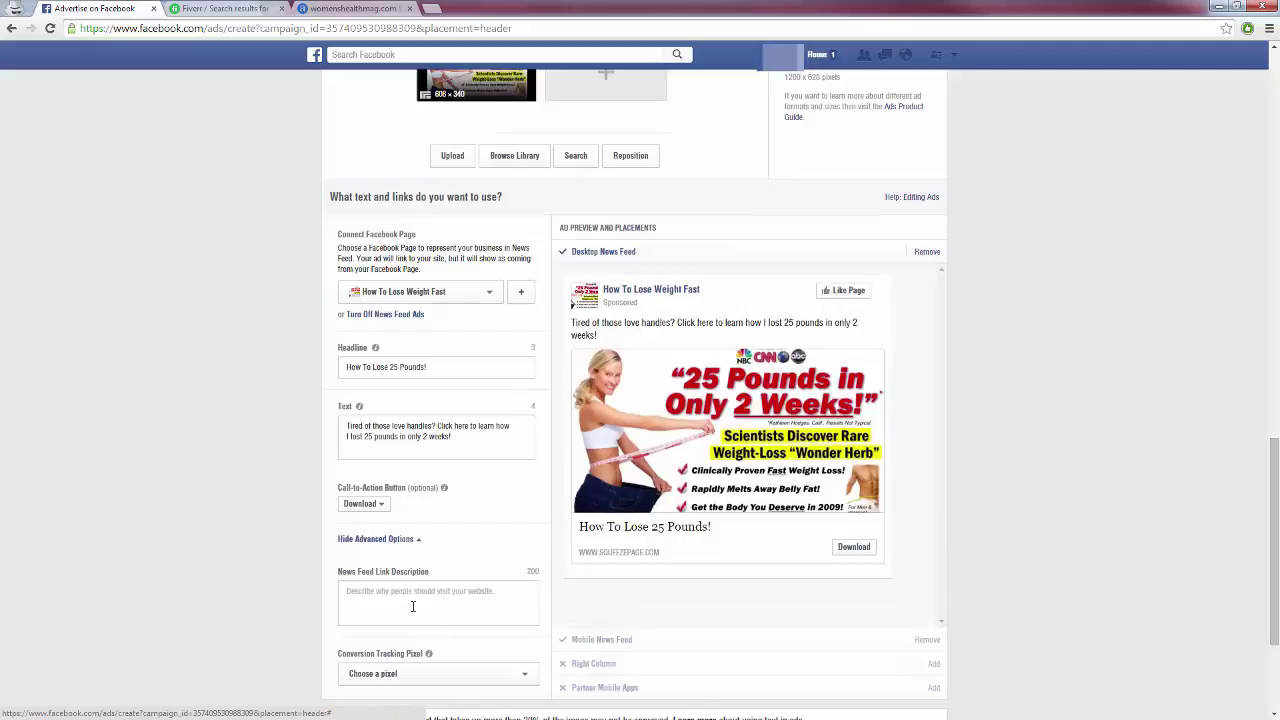
left_click(412, 606)
type("rgr")
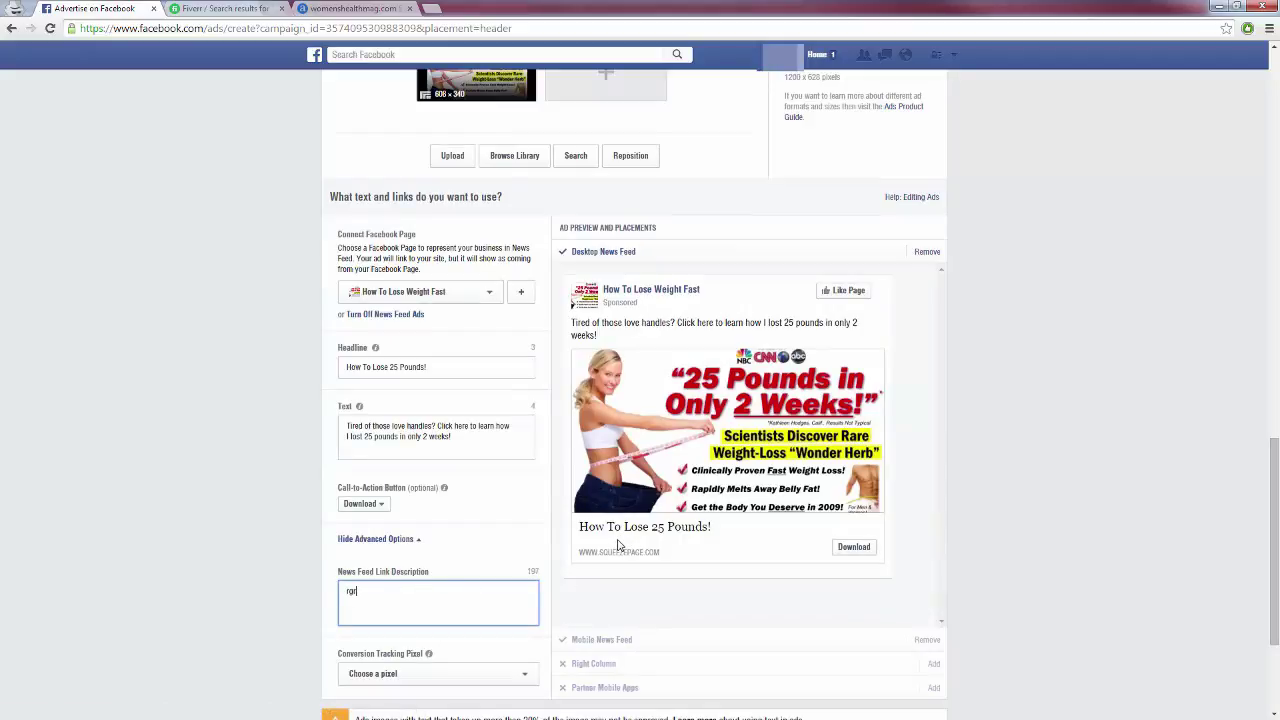
type("gg")
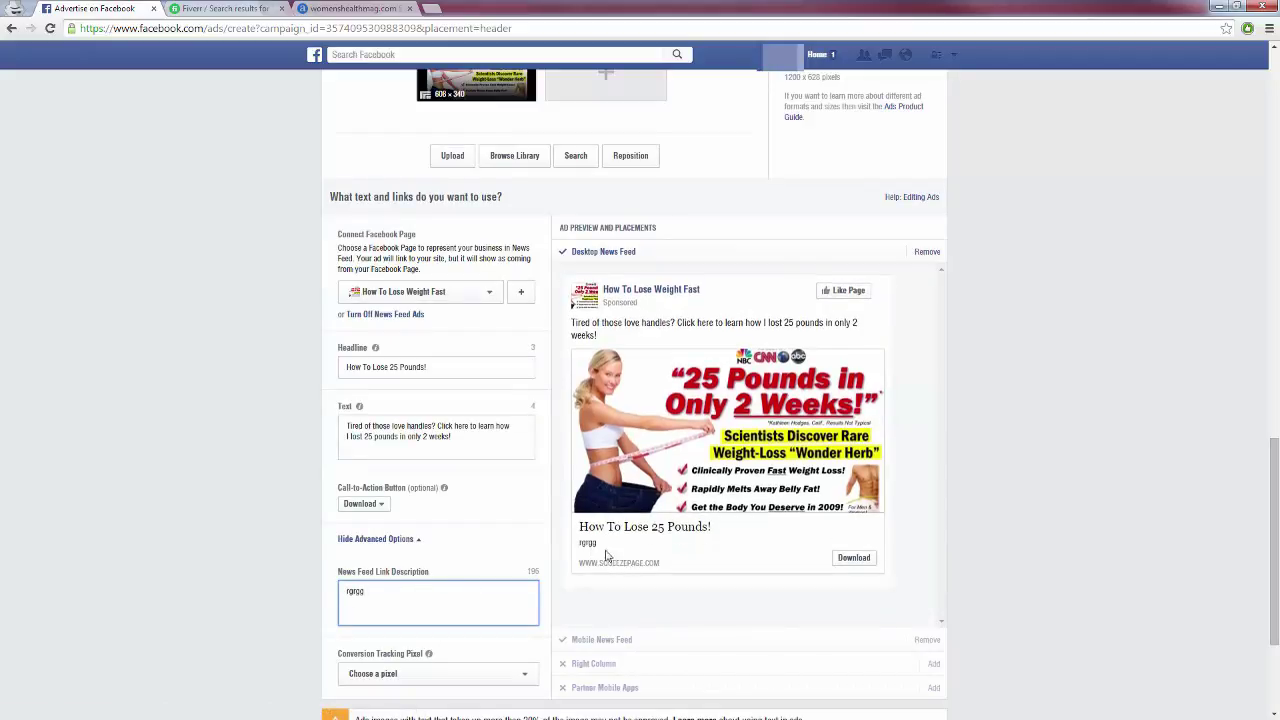
left_click_drag(404, 599, 337, 590)
key("BackSpace")
left_click(320, 596)
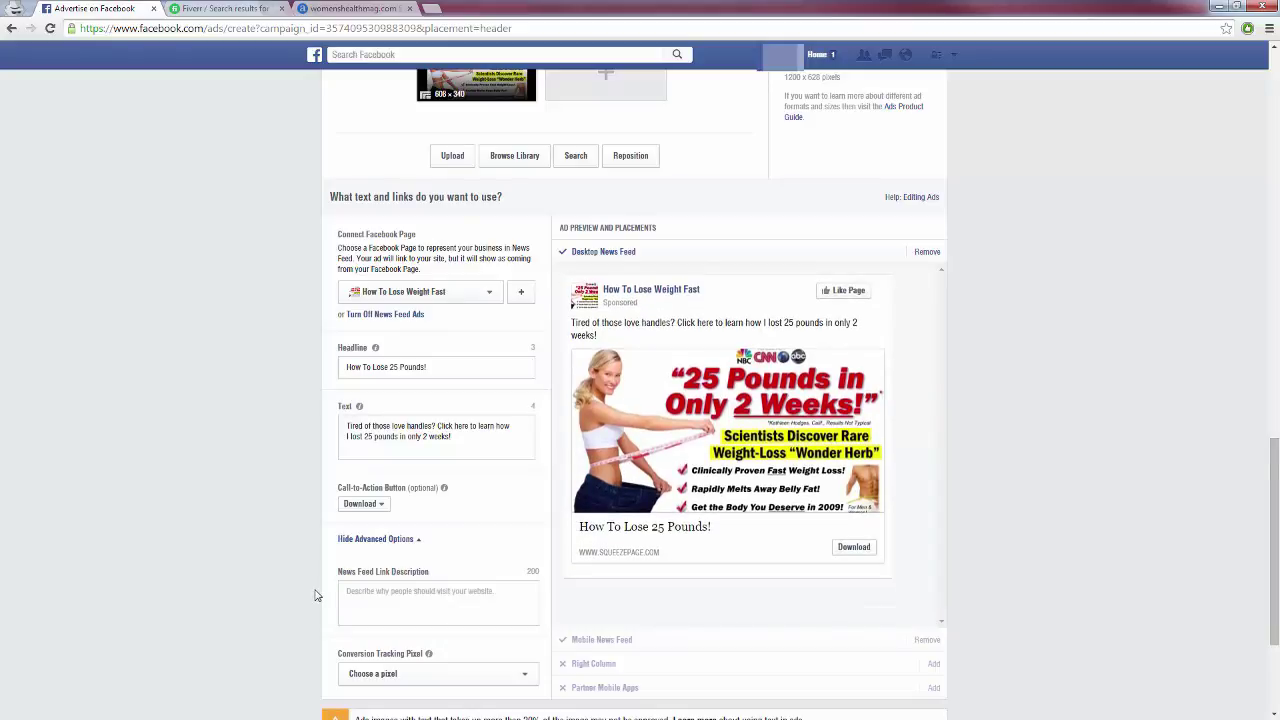
left_click(380, 540)
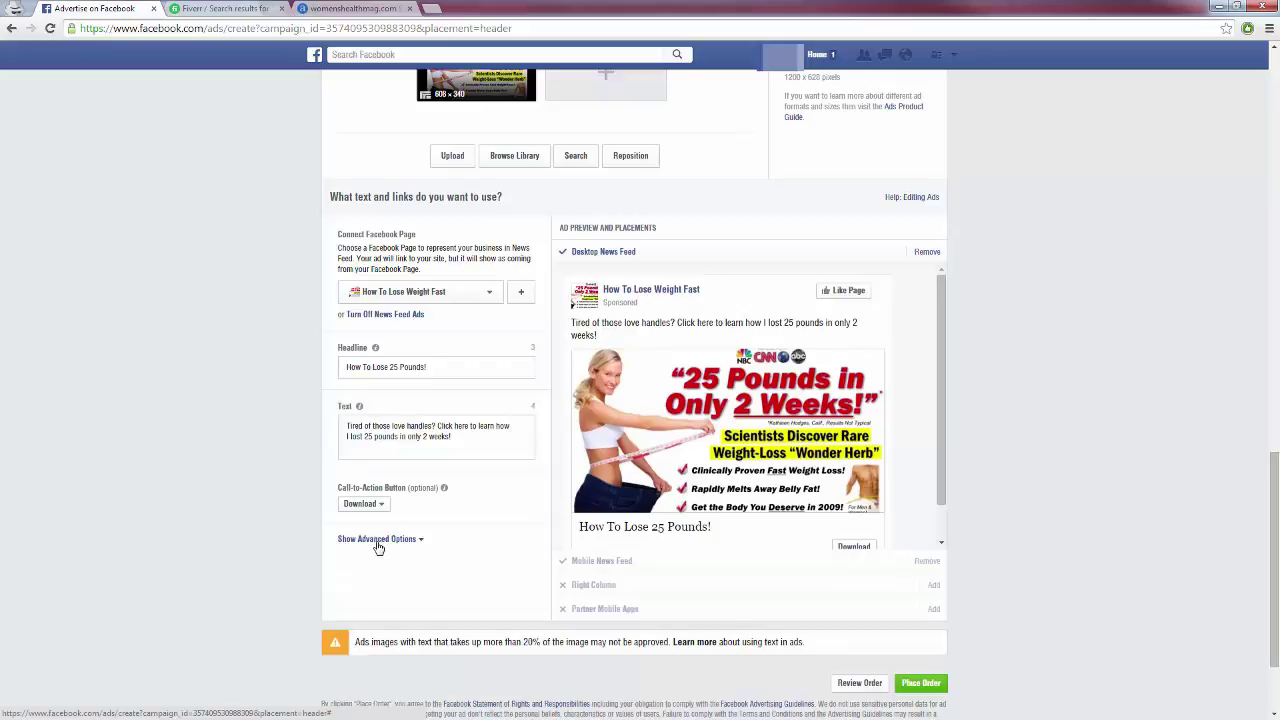
- Remove the interests Dieting and Physical exercise from the audience targeting, leaving only Weight loss
scroll(652, 438, "down", 2)
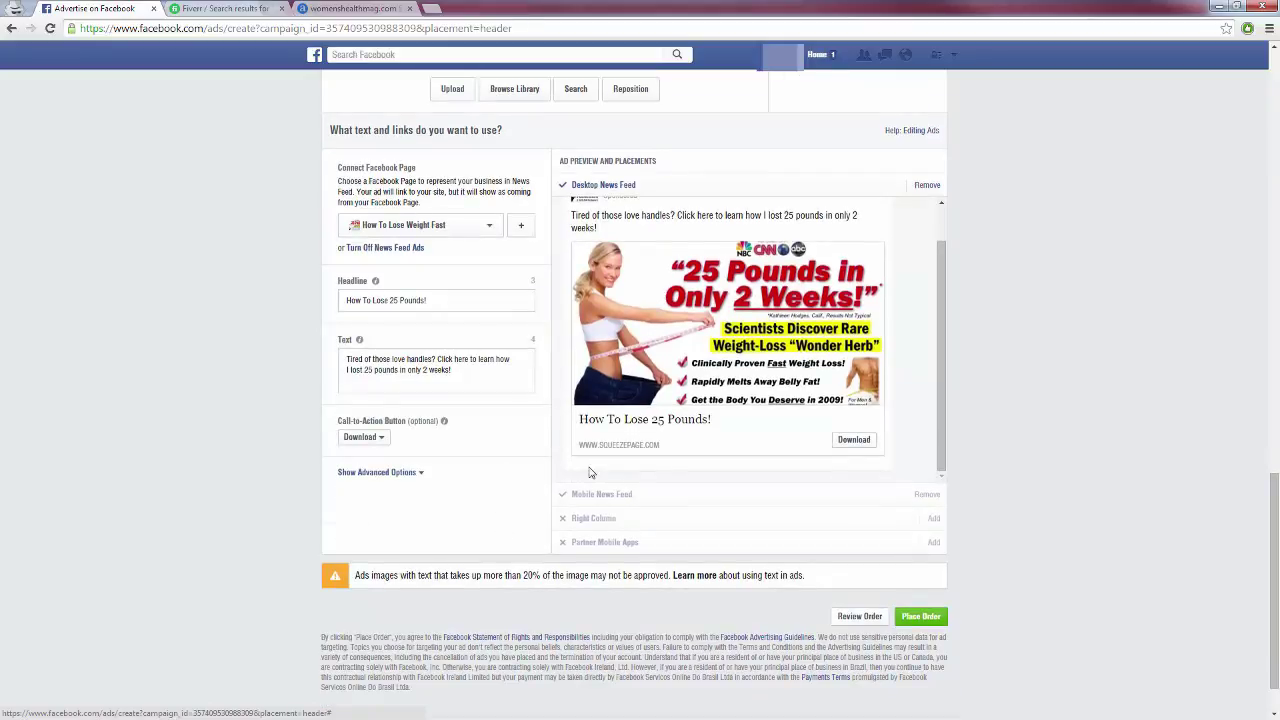
scroll(437, 553, "up", 2)
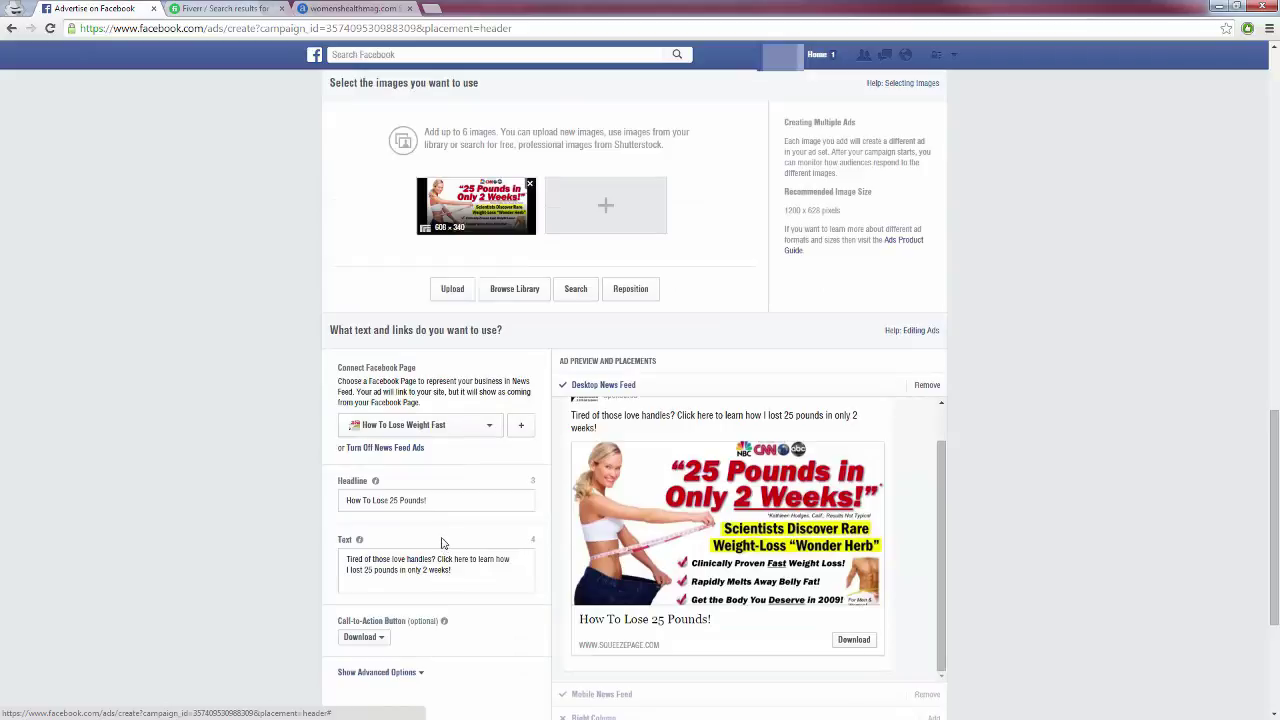
scroll(243, 517, "up", 3)
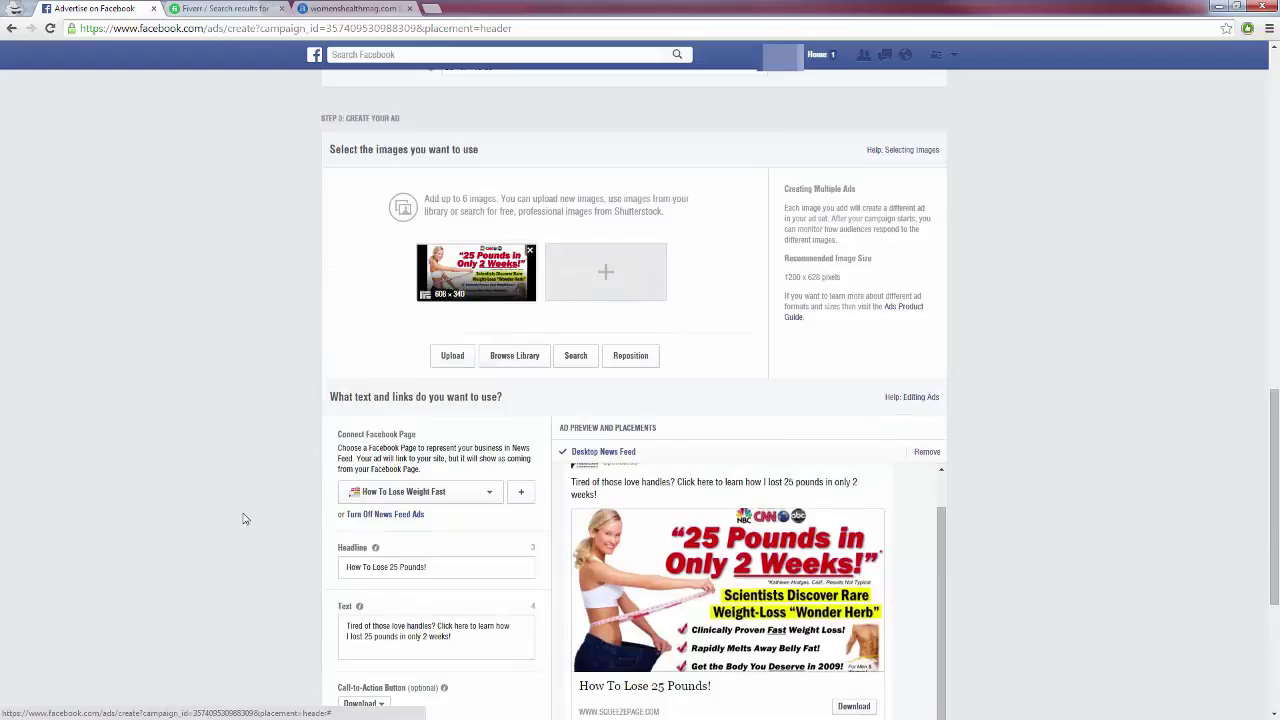
scroll(243, 516, "up", 4)
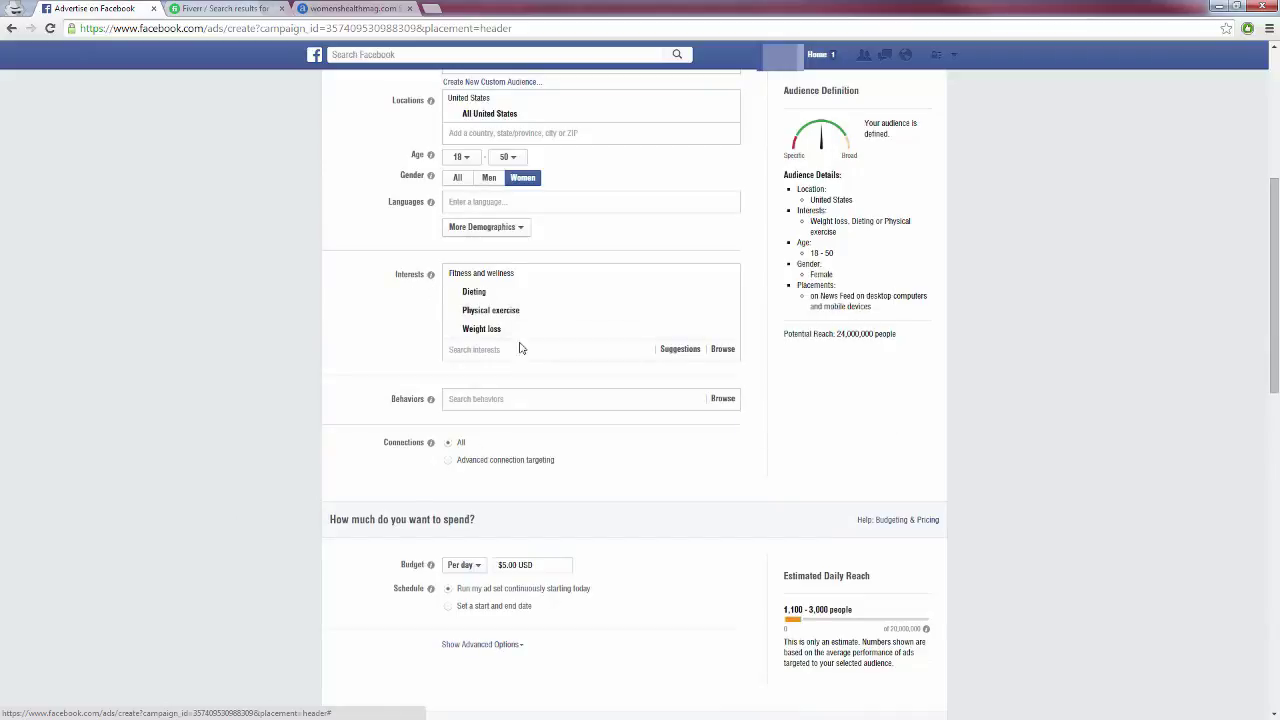
mouse_move(497, 312)
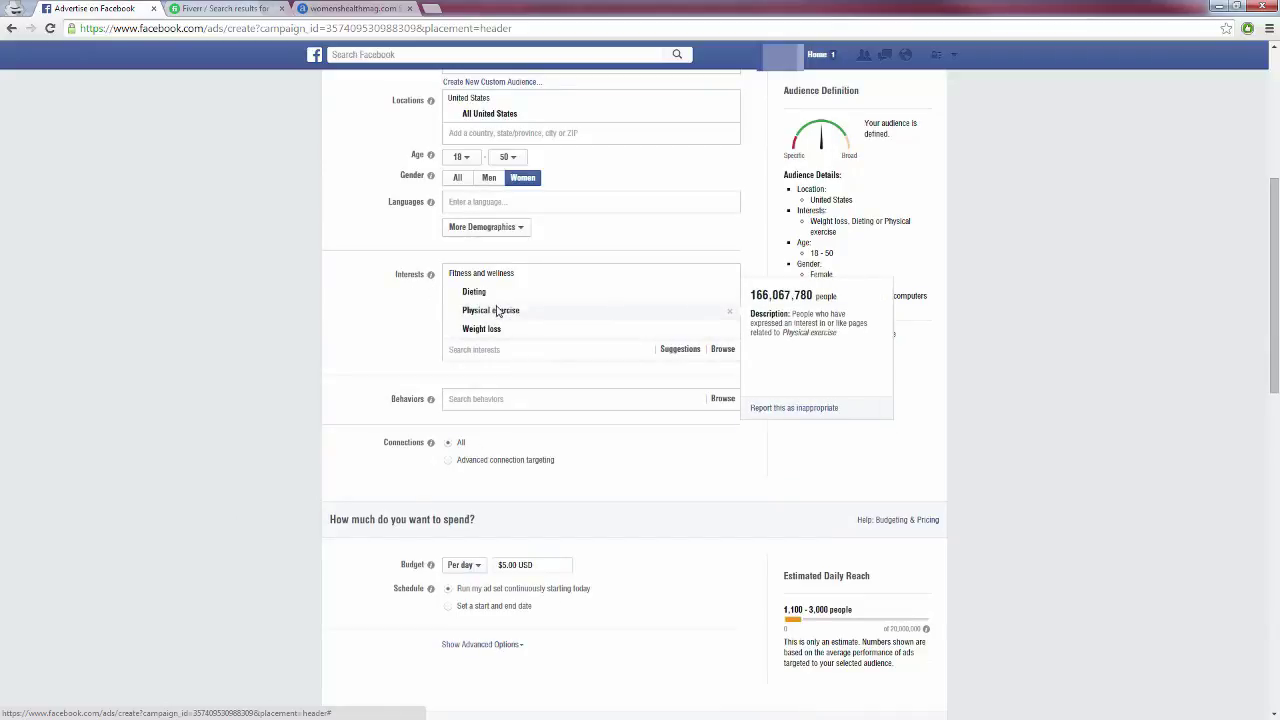
mouse_move(560, 330)
mouse_move(640, 287)
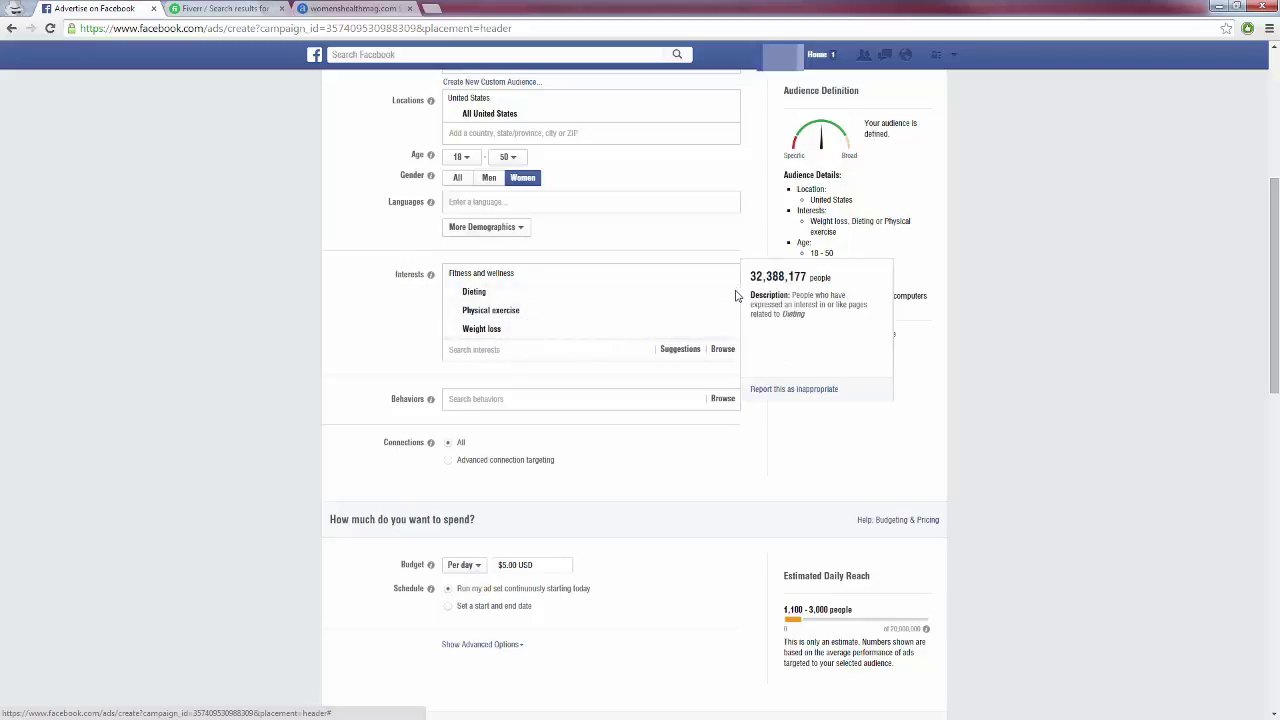
left_click(731, 298)
left_click(731, 295)
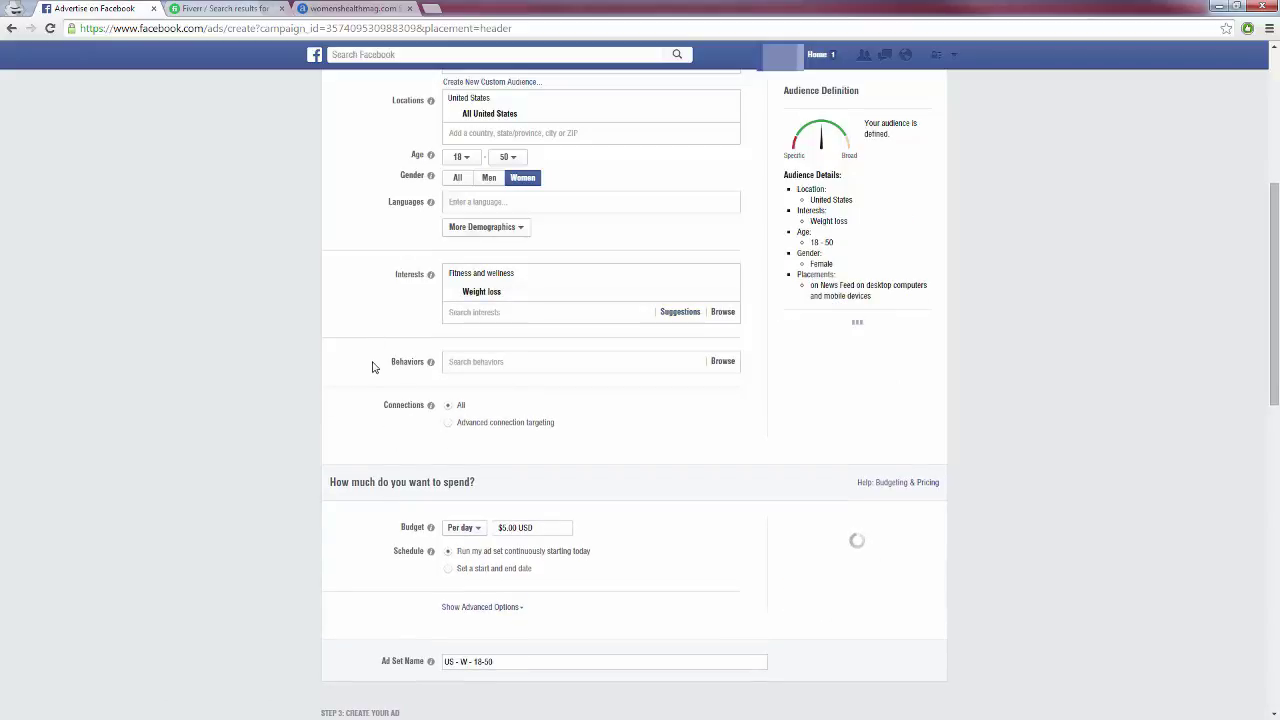
scroll(420, 360, "down", 5)
scroll(354, 423, "up", 4)
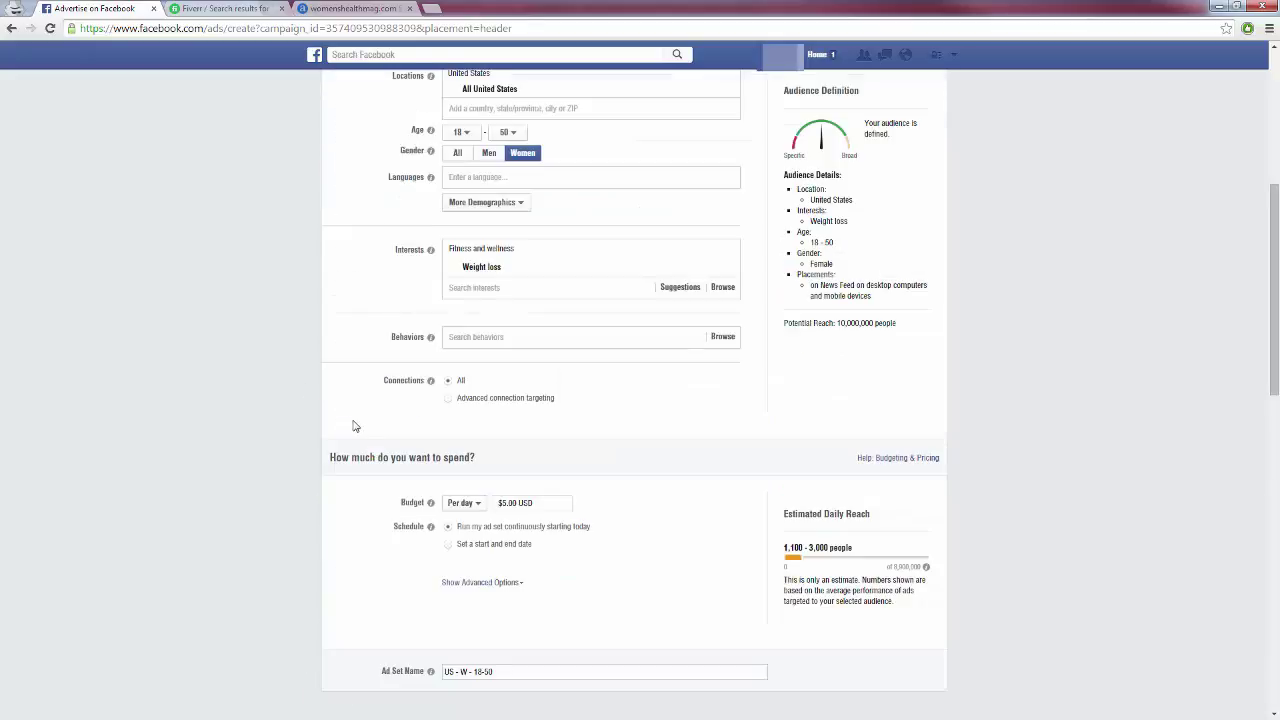
scroll(315, 425, "up", 1)
scroll(323, 423, "up", 2)
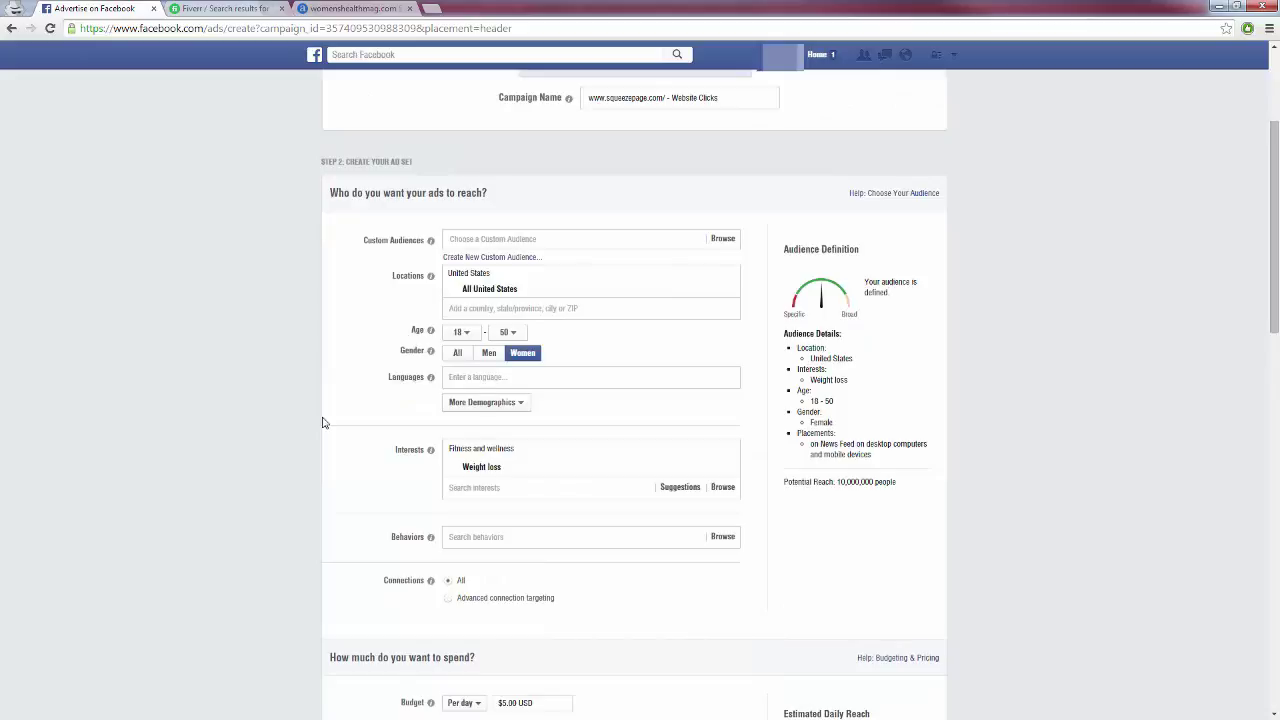
scroll(323, 423, "up", 2)
scroll(243, 380, "down", 3)
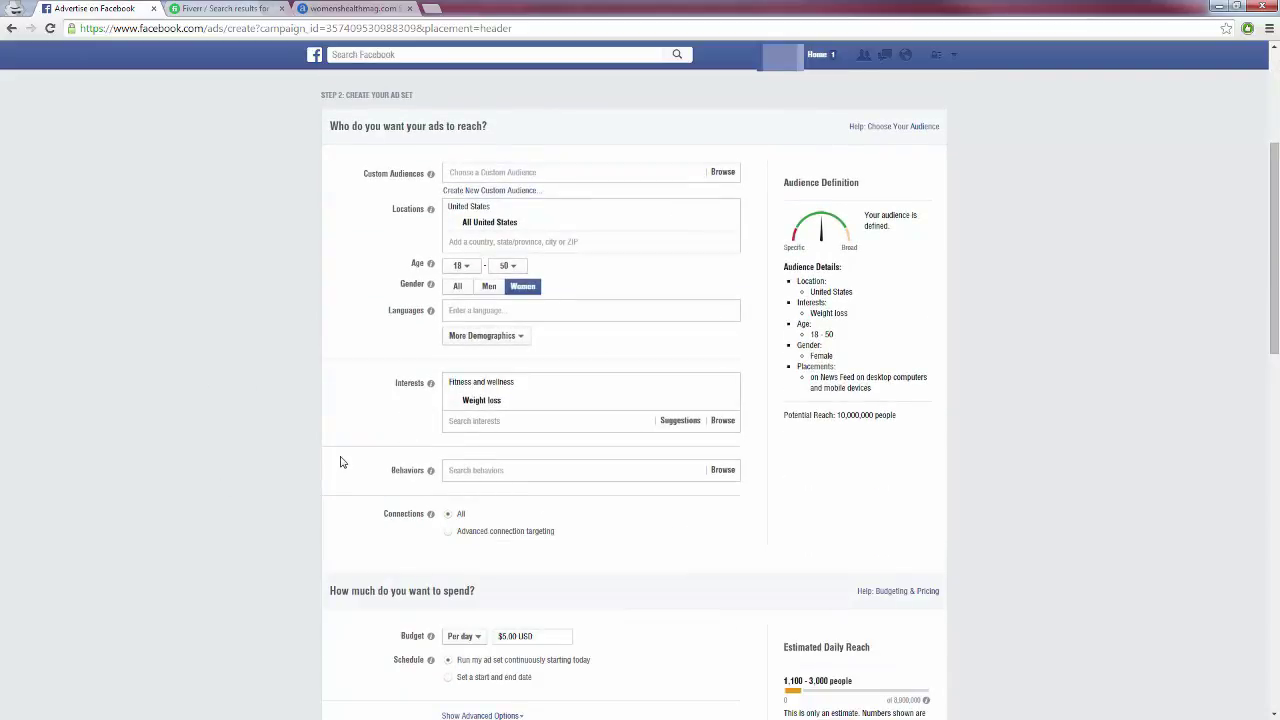
scroll(345, 459, "down", 1)
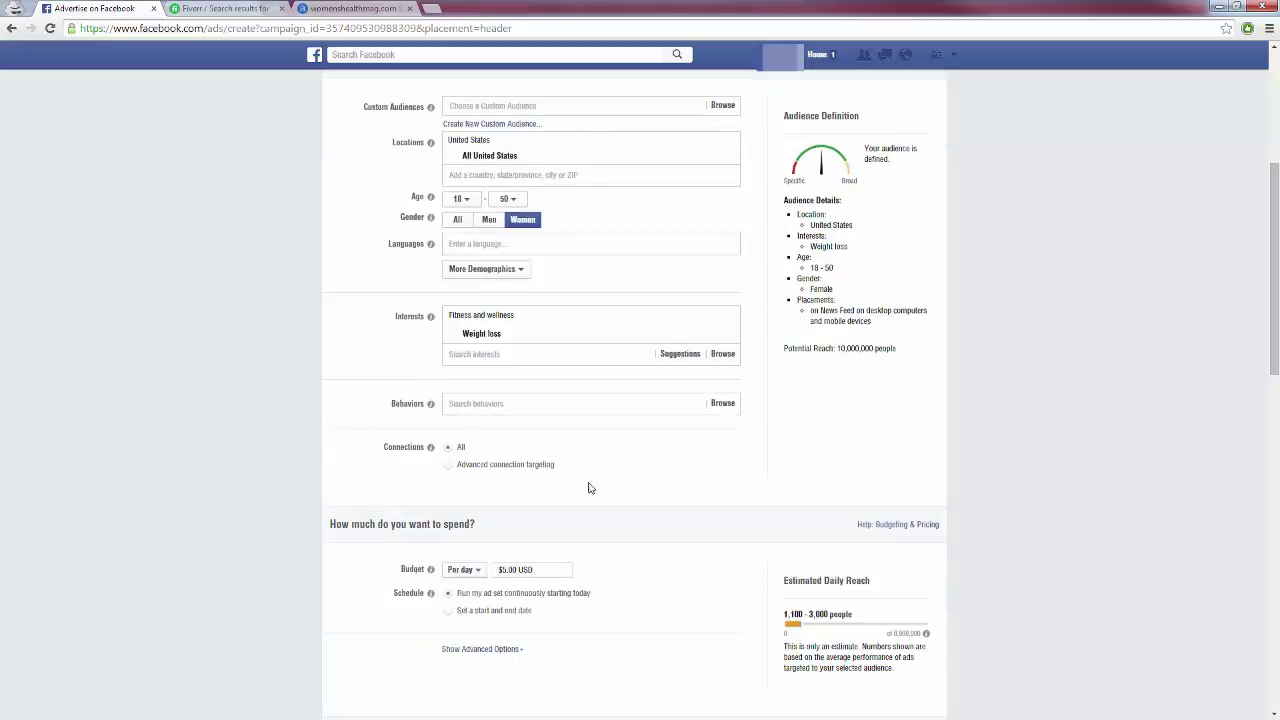
- Replace the Weight loss interest with Dieting in the audience targeting
mouse_move(557, 340)
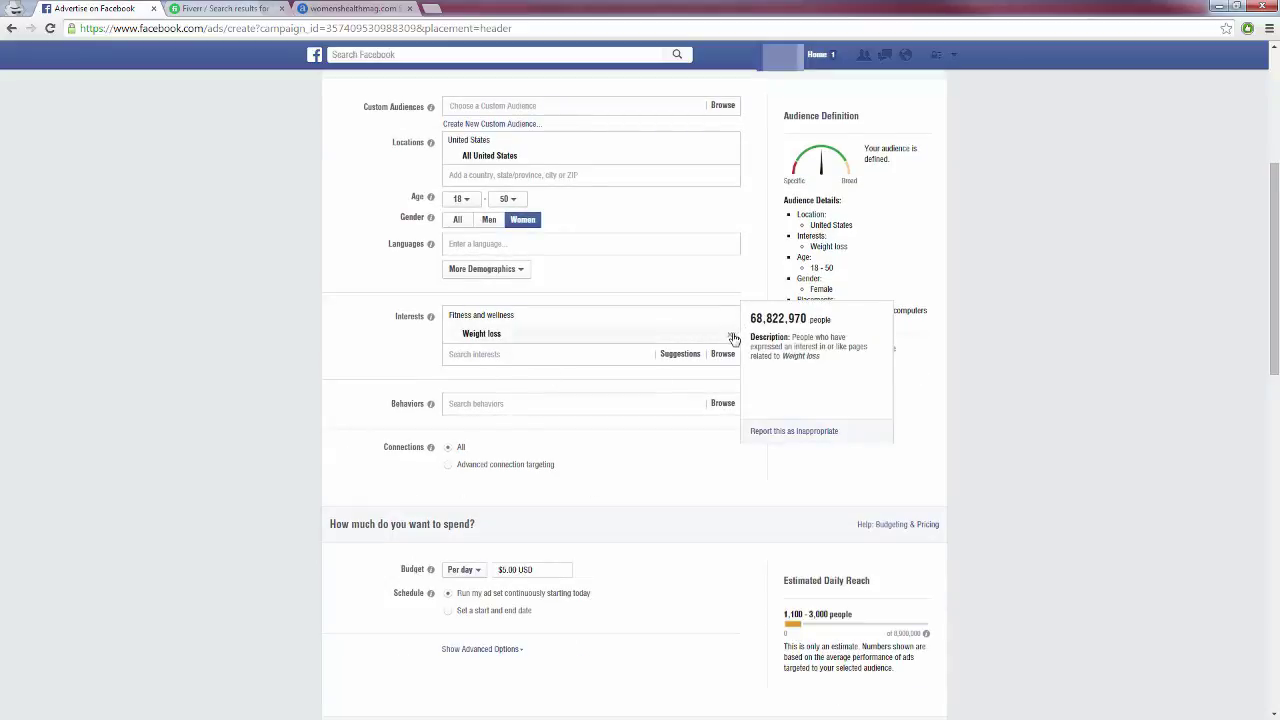
left_click(733, 338)
left_click(510, 316)
type("d")
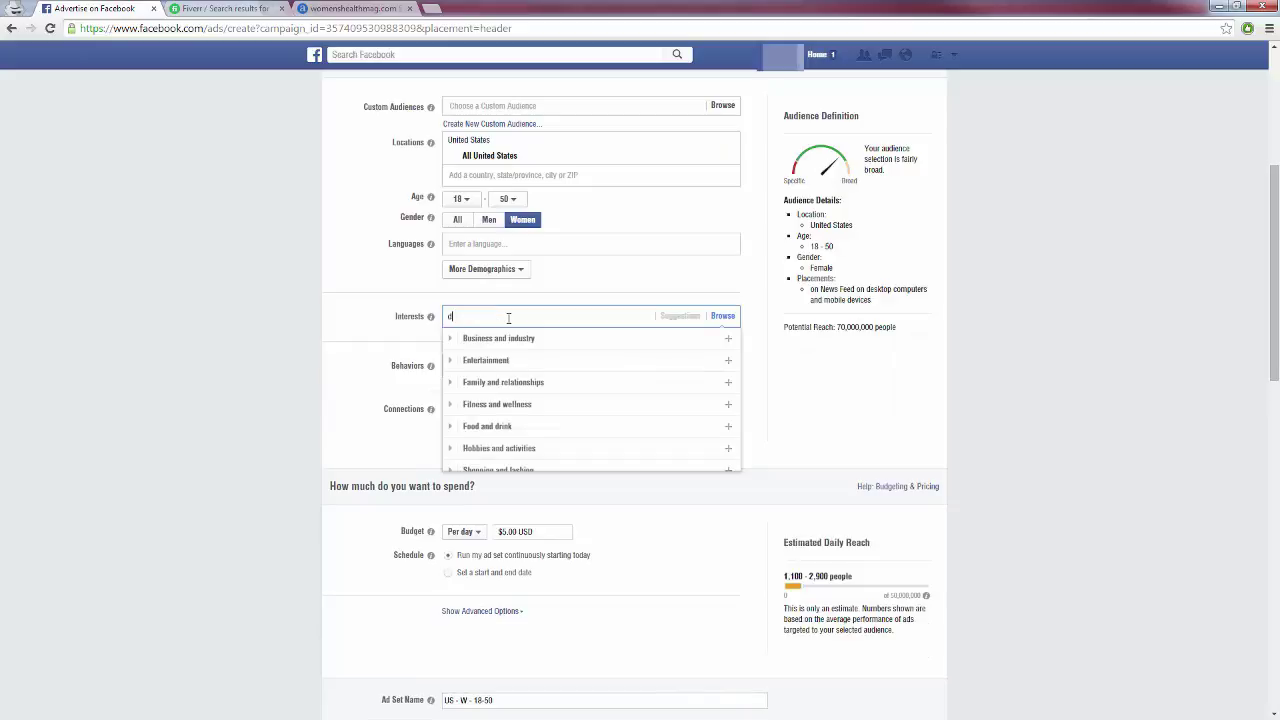
type("ietin")
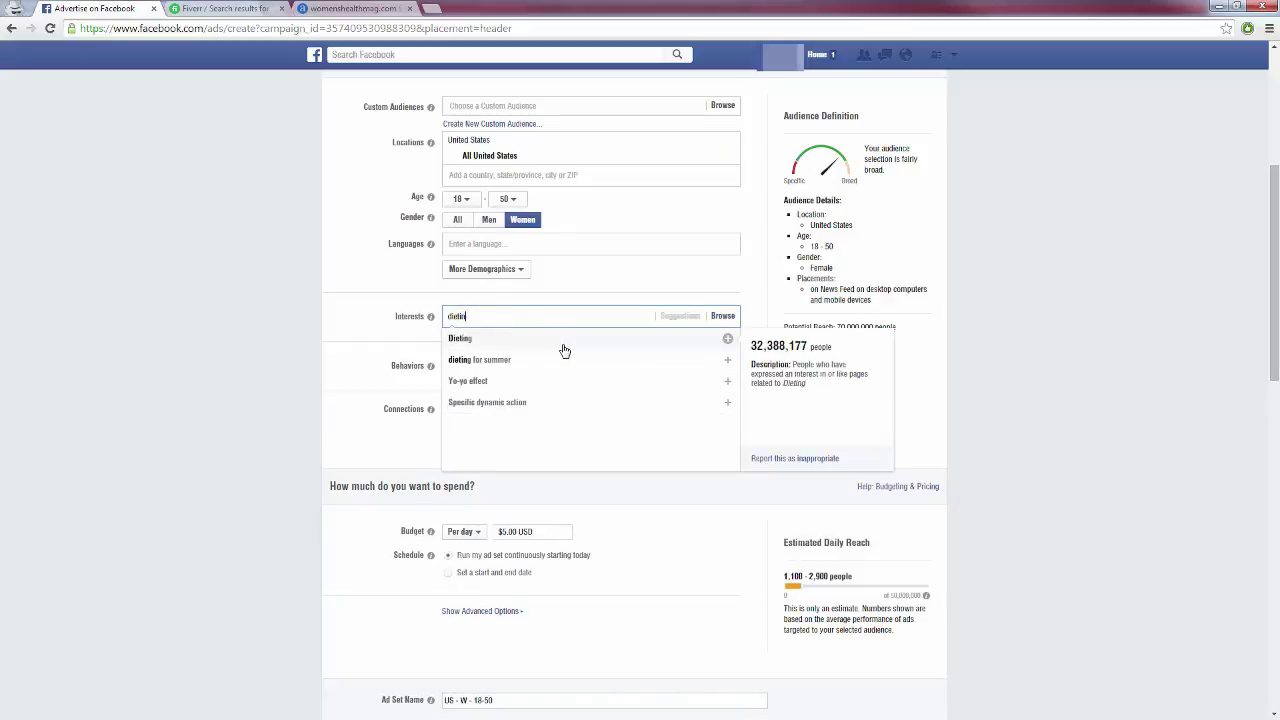
left_click(563, 346)
left_click(357, 337)
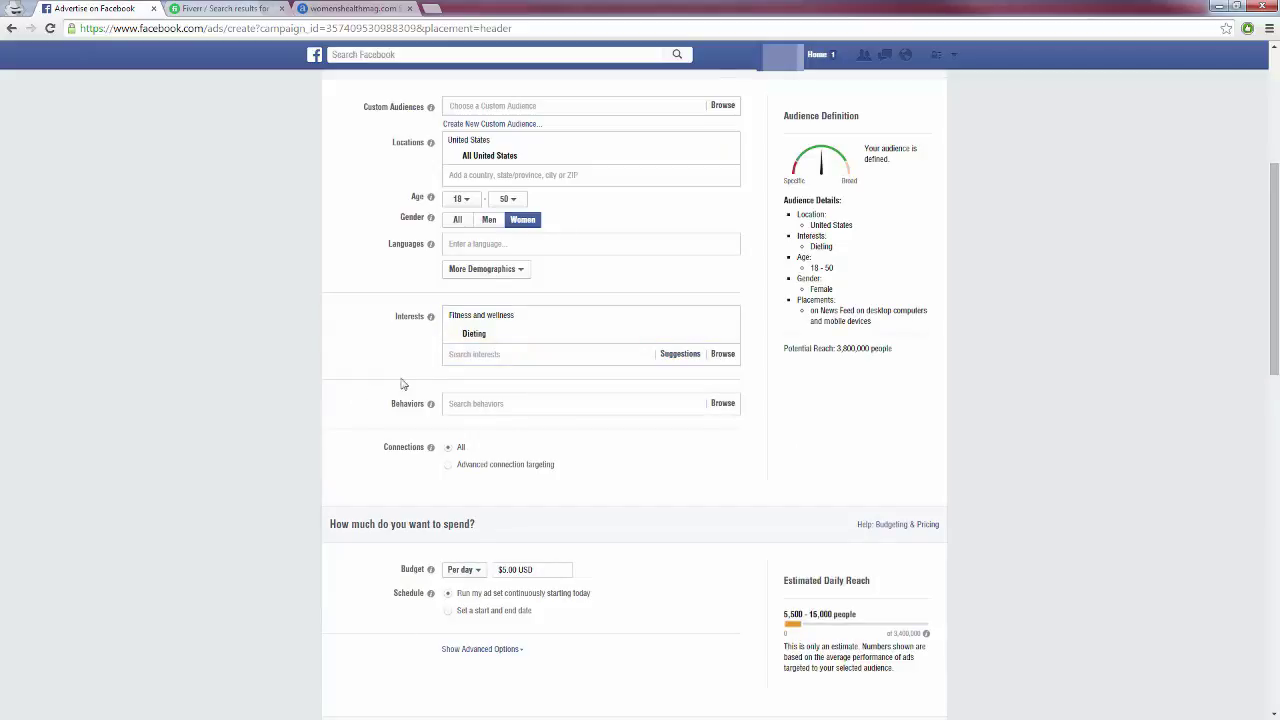
mouse_move(503, 343)
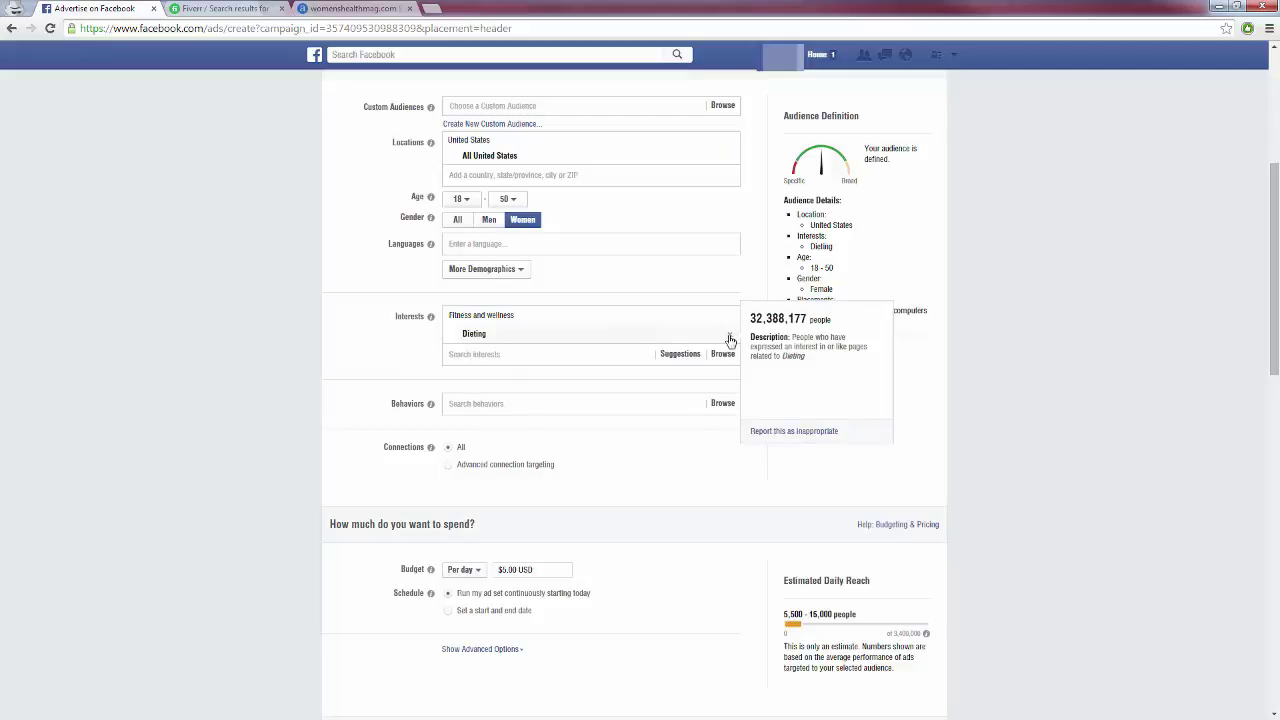
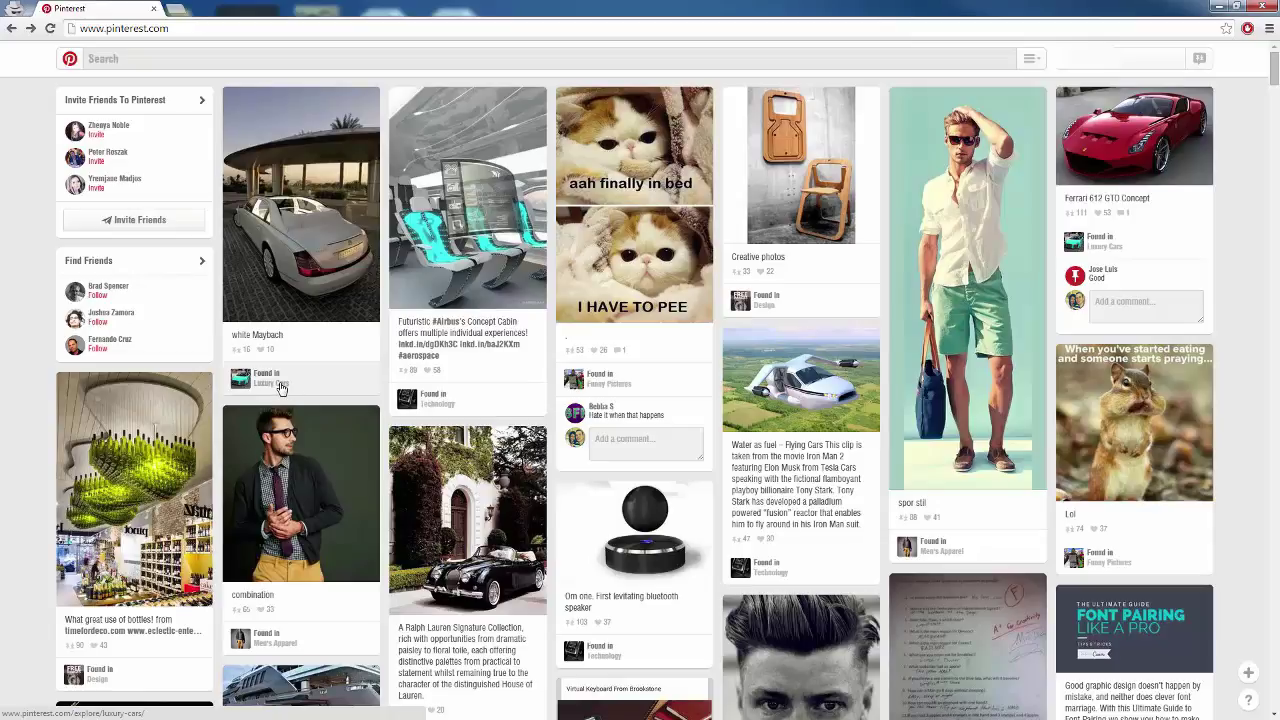
- Switch to Pinterest and look through the pins in the home feed
mouse_move(277, 233)
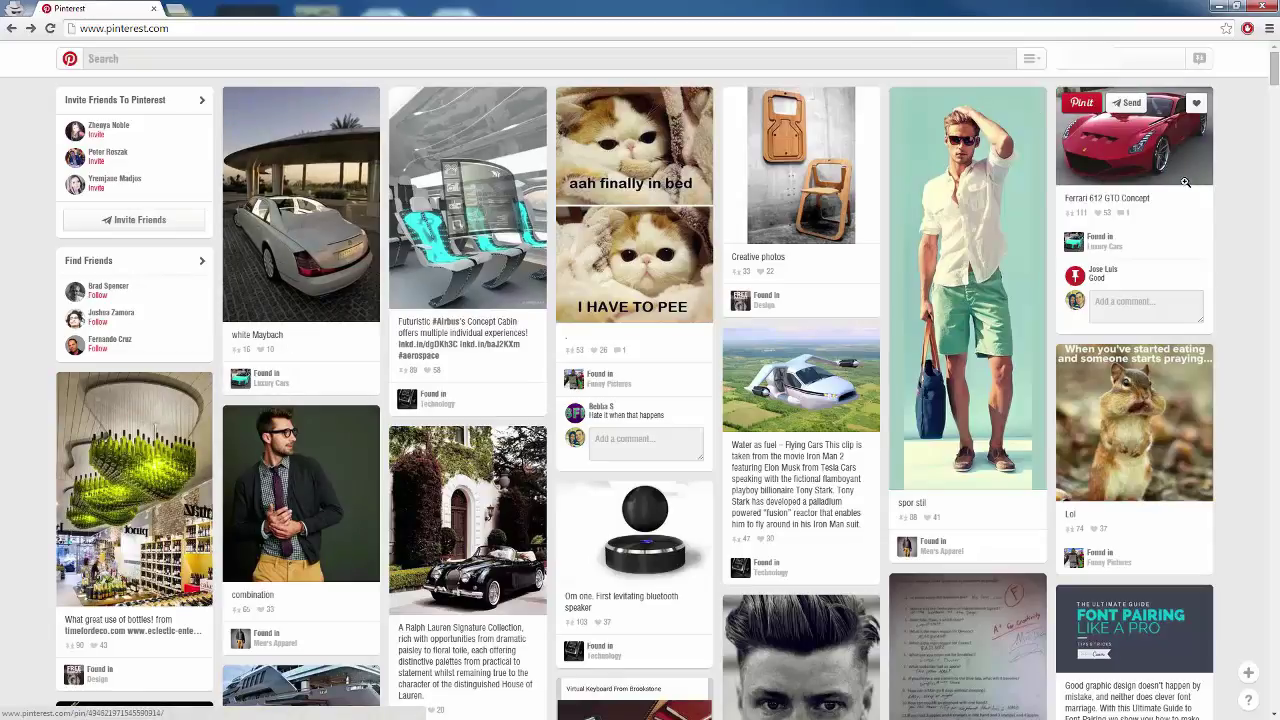
scroll(208, 462, "down", 5)
scroll(208, 462, "up", 5)
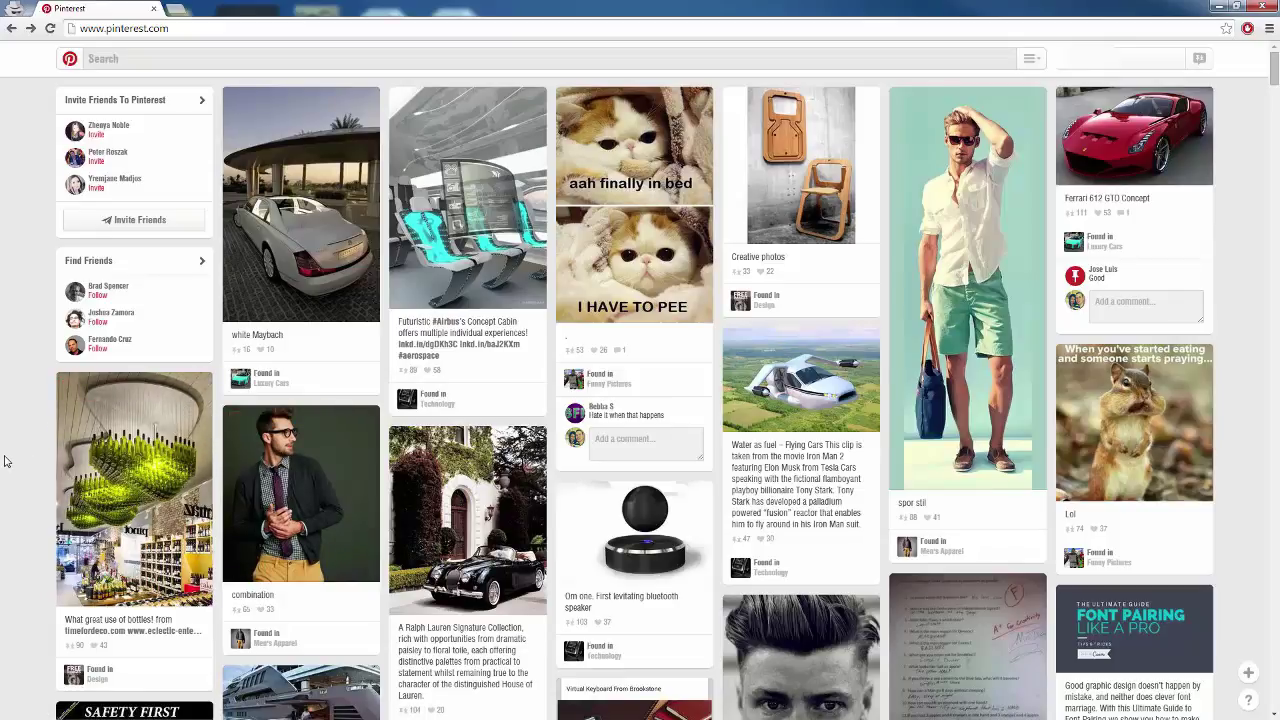
scroll(628, 430, "down", 2)
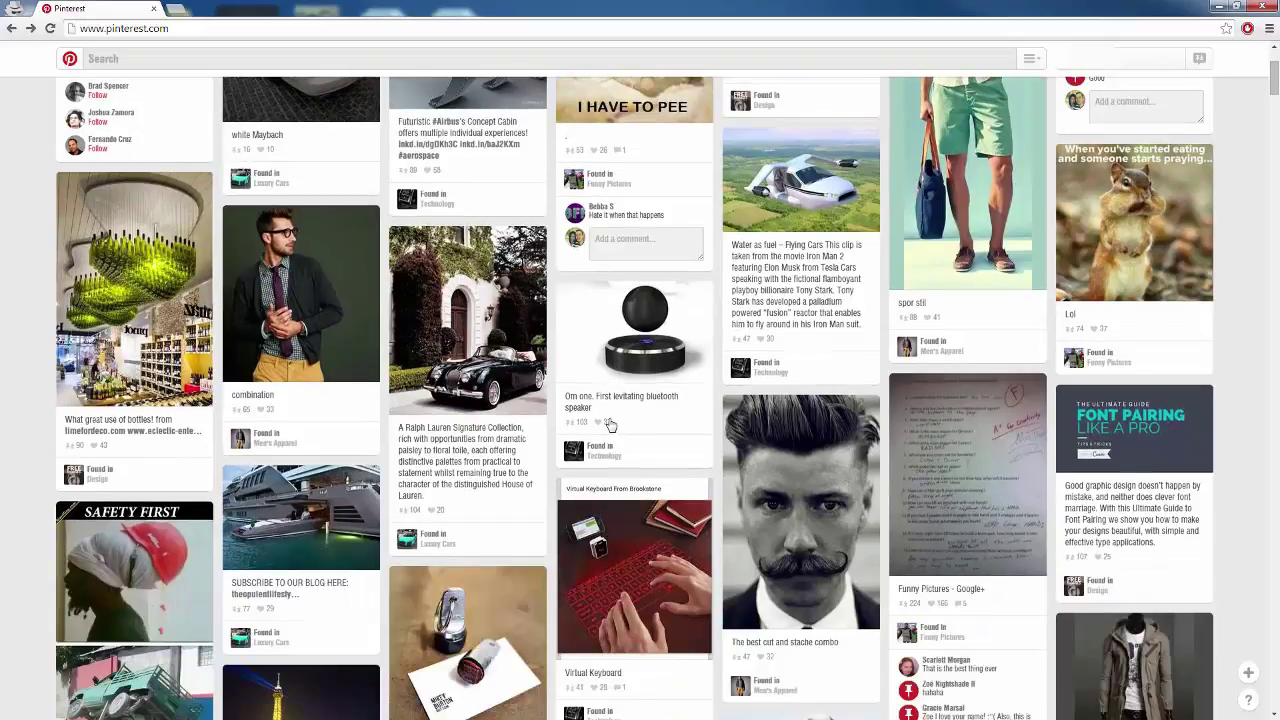
scroll(610, 425, "down", 1)
scroll(265, 370, "up", 3)
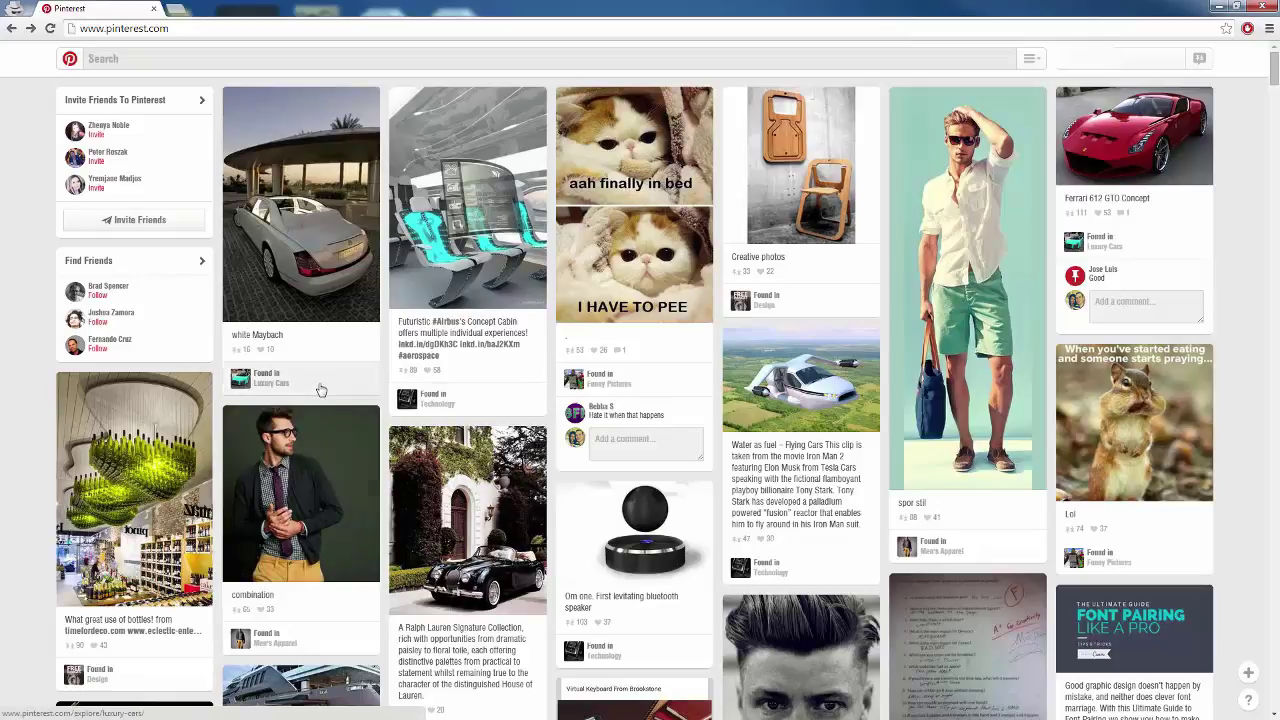
- Open the Luxury Cars interest page from the white Maybach pin and look through its related interests and recent pins
left_click(270, 385)
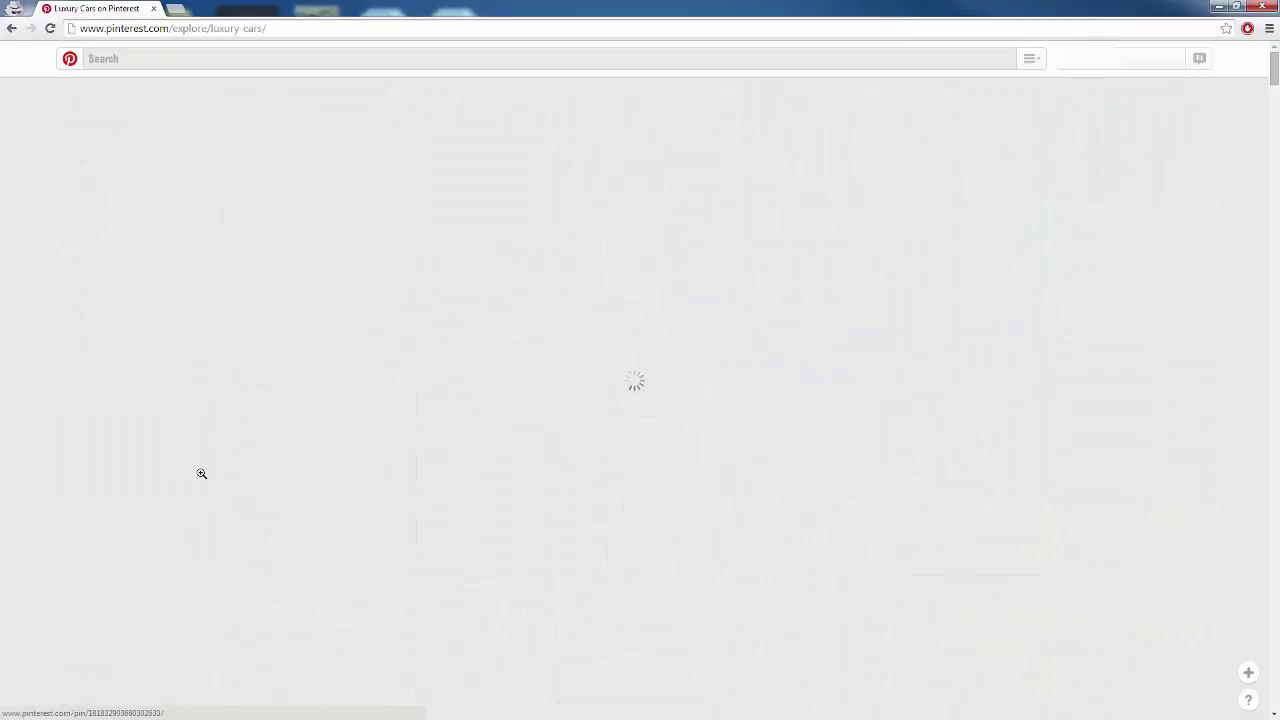
scroll(140, 420, "down", 2)
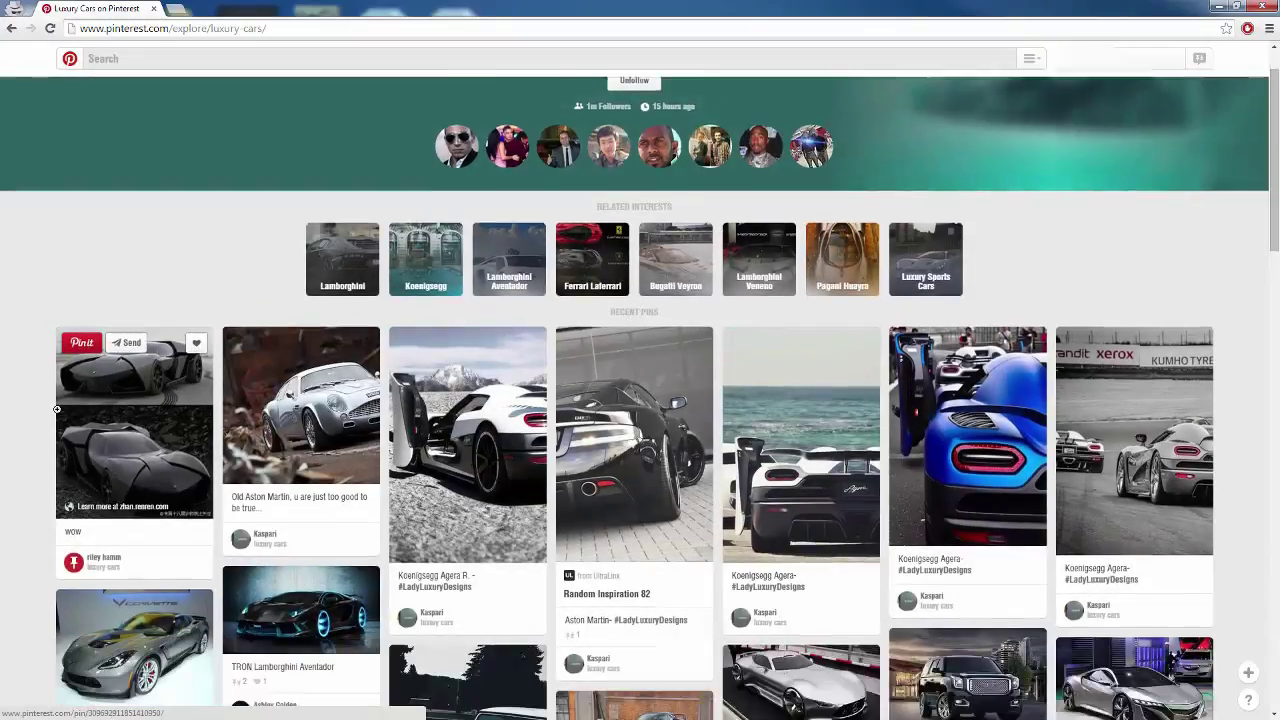
scroll(303, 467, "up", 2)
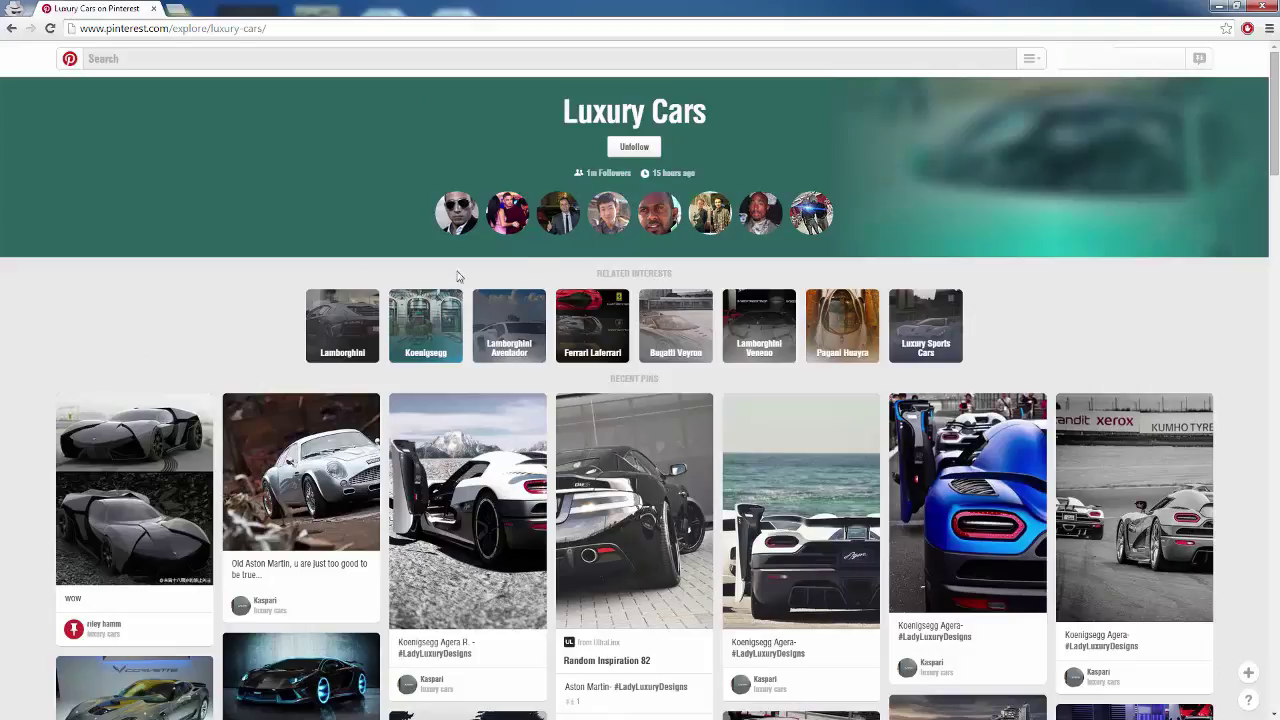
scroll(166, 289, "down", 1)
scroll(166, 285, "down", 1)
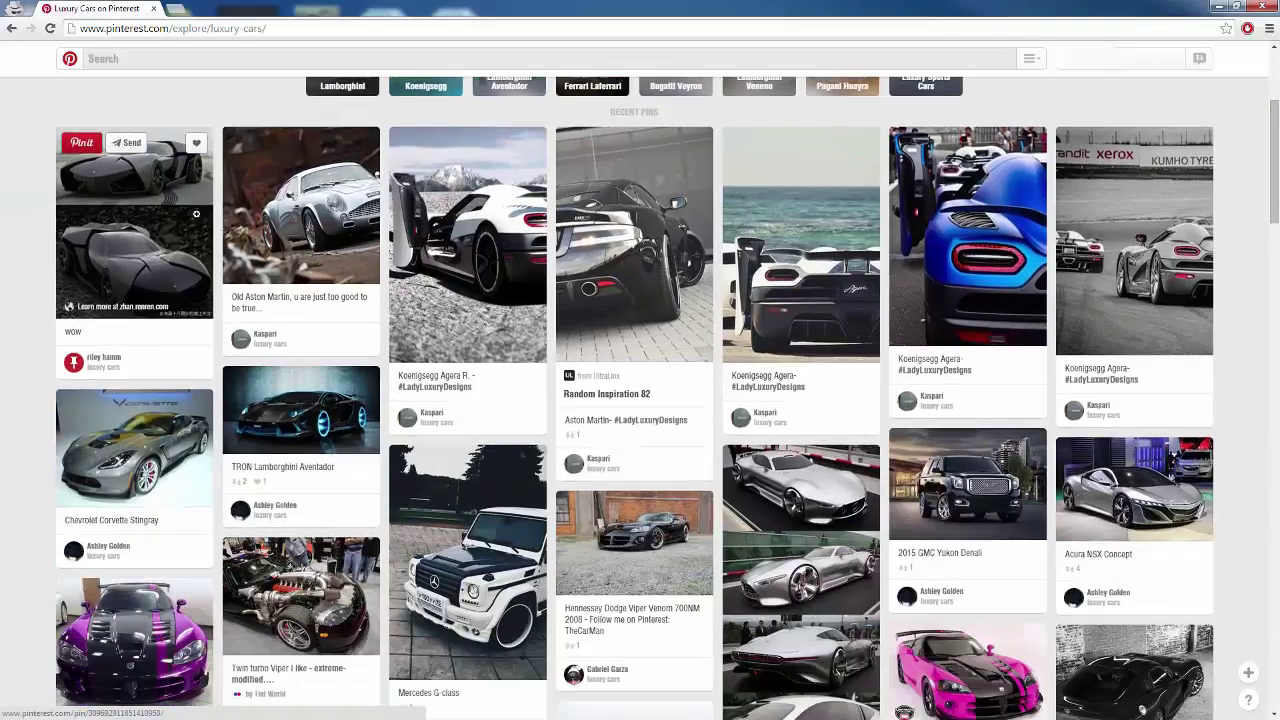
scroll(200, 297, "down", 1)
scroll(200, 297, "down", 1)
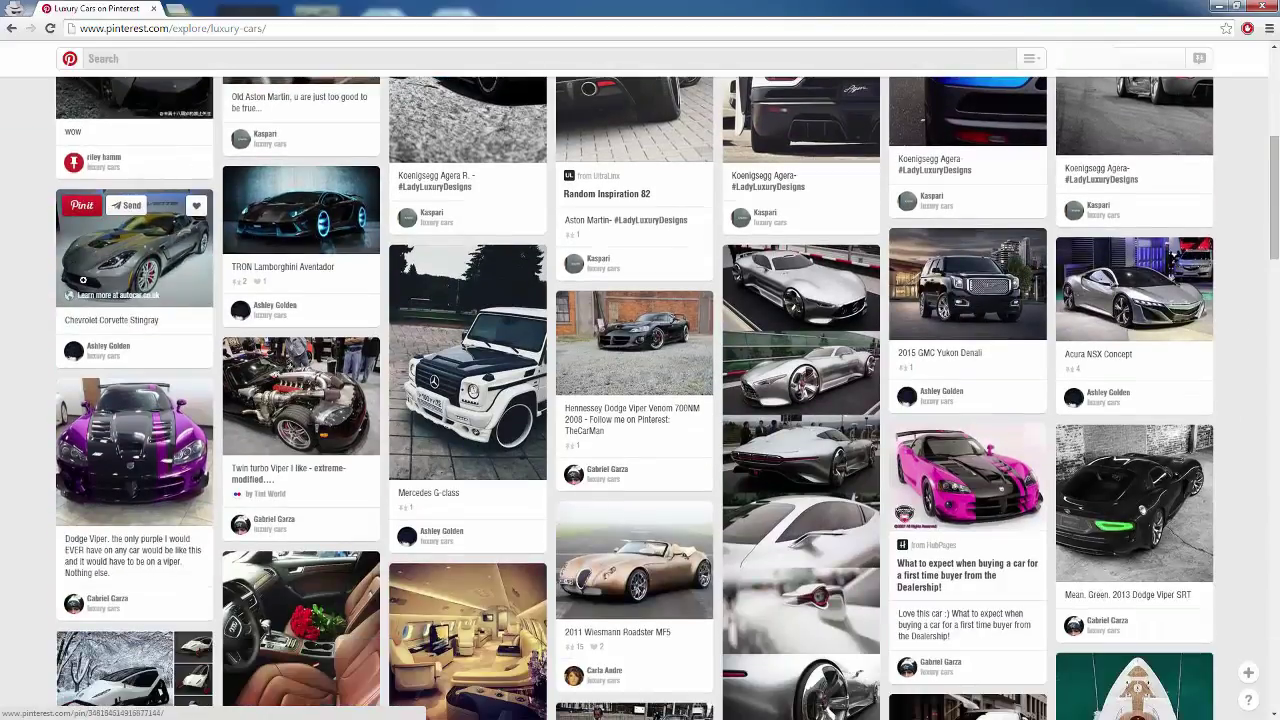
scroll(1163, 366, "down", 1)
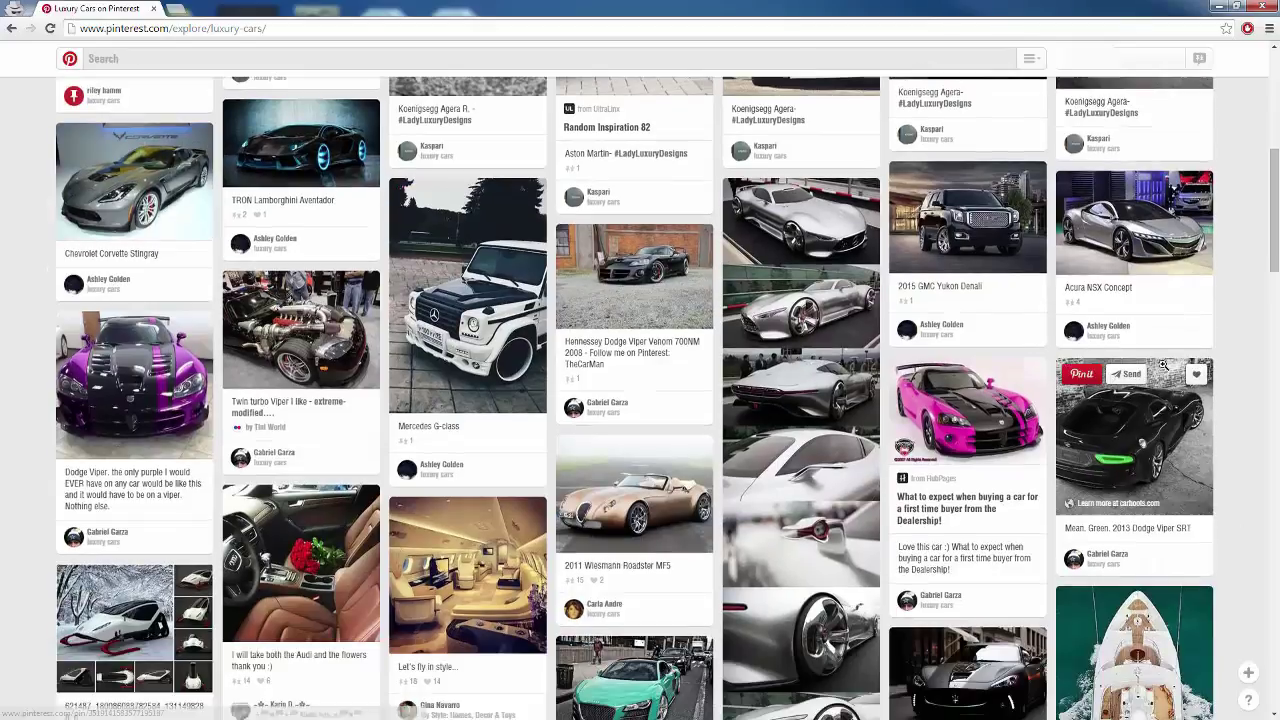
scroll(34, 337, "down", 1)
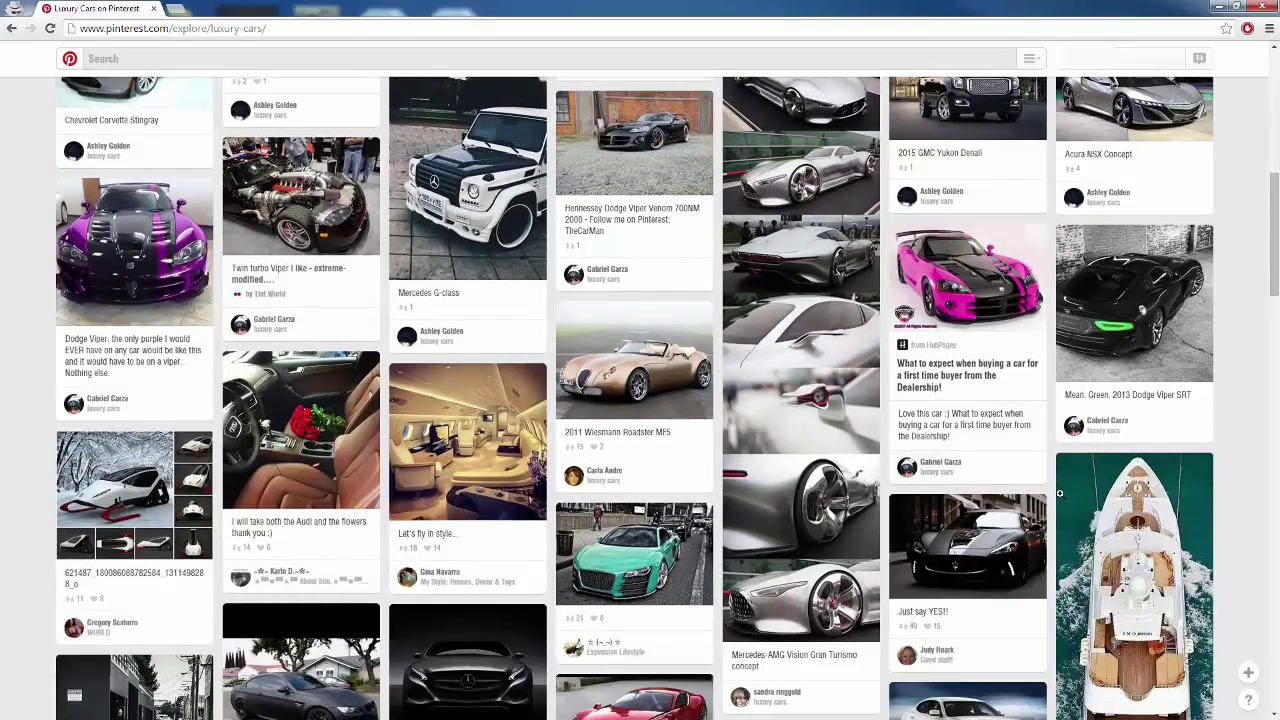
scroll(185, 453, "up", 1)
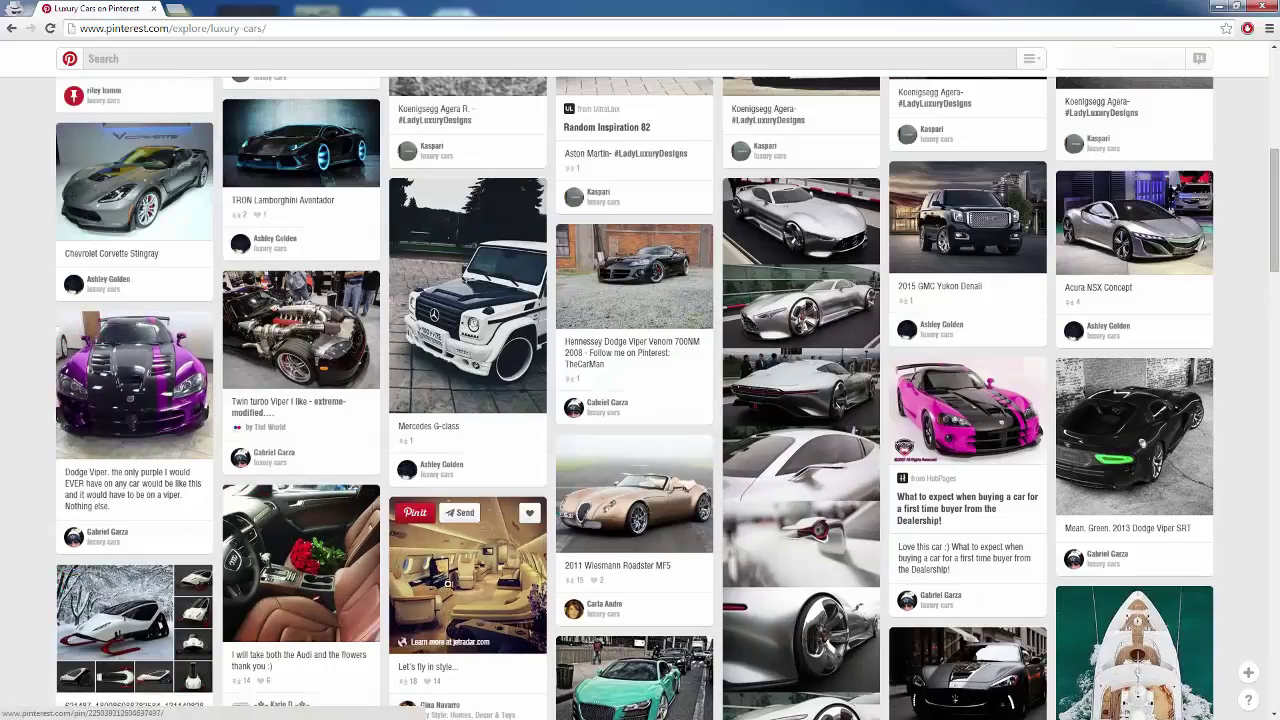
- Open the "Let's fly in style..." pin of the jet interior, follow it to its source website and look through that page
left_click(449, 583)
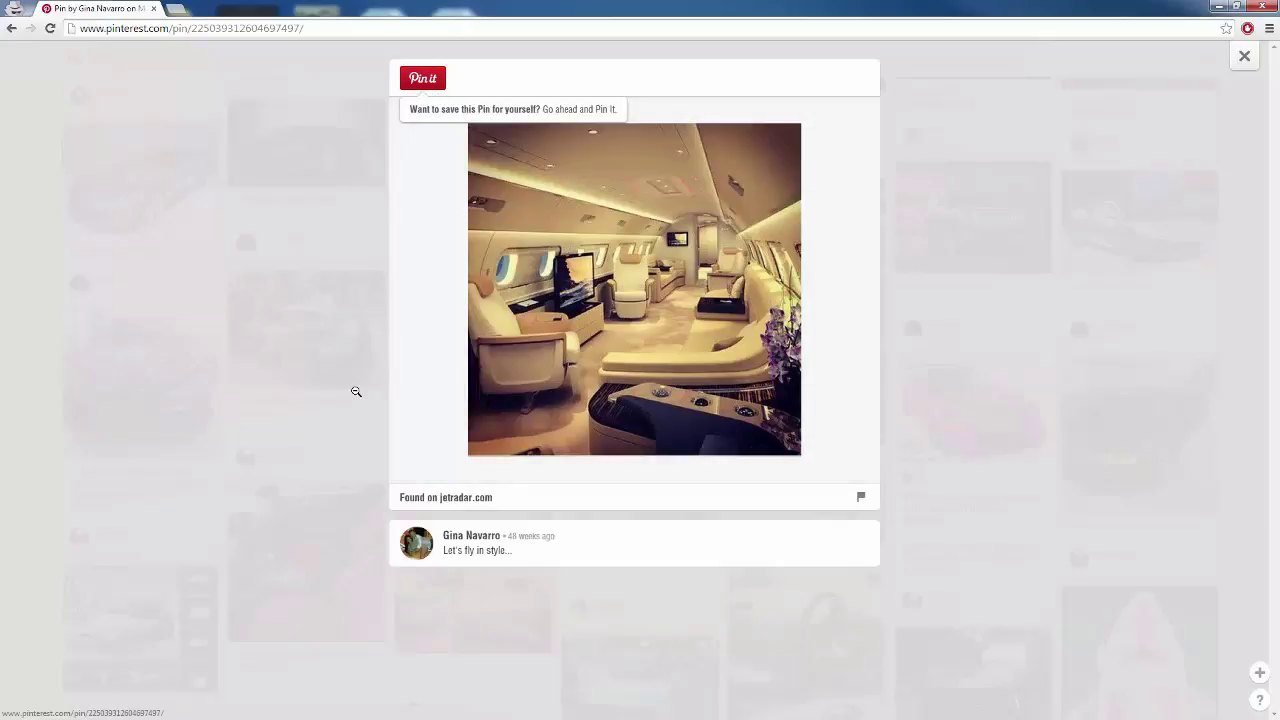
left_click(590, 283)
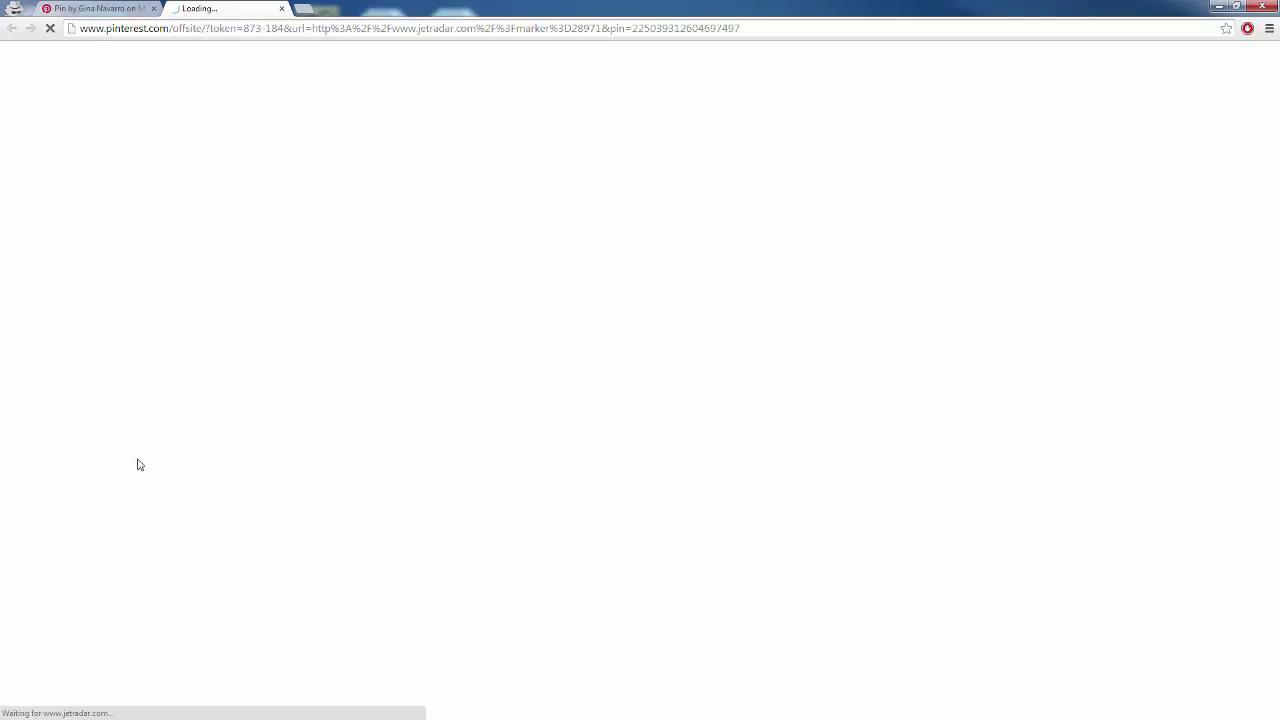
scroll(253, 485, "down", 1)
scroll(253, 485, "down", 3)
scroll(253, 485, "up", 4)
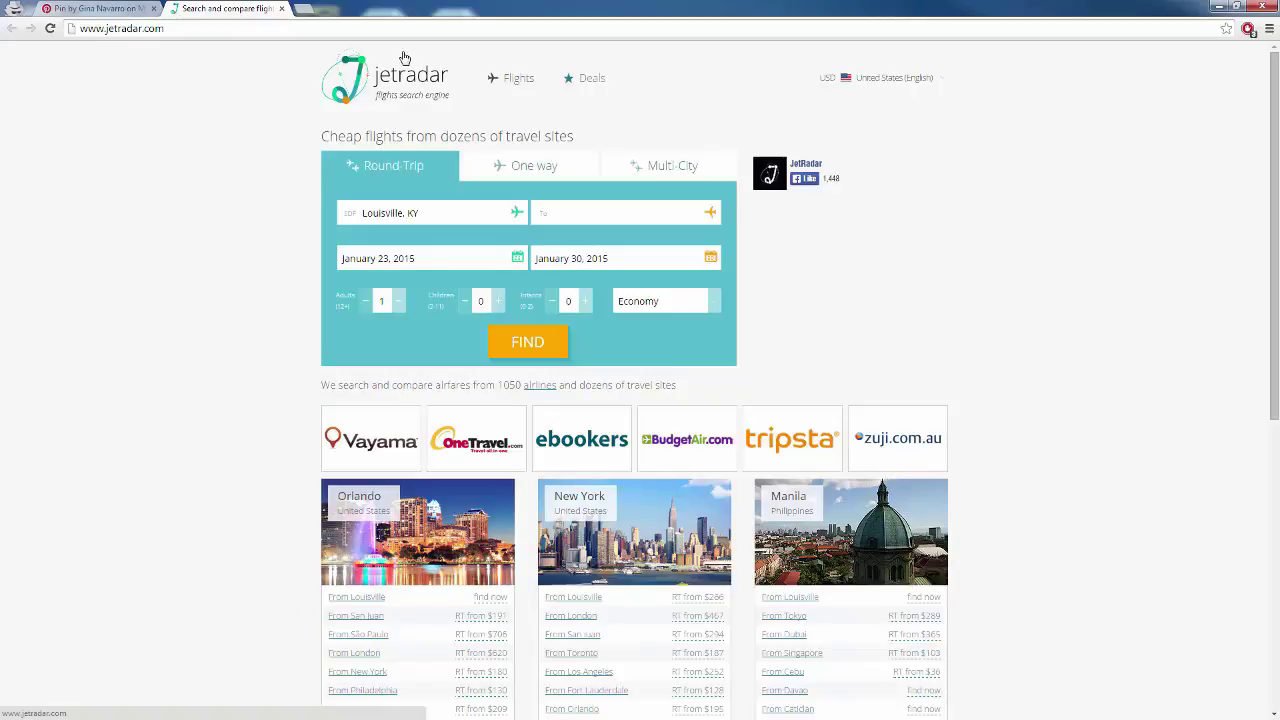
- Compare the jet interior pin with its linked Jetradar page and close the pin
left_click(122, 9)
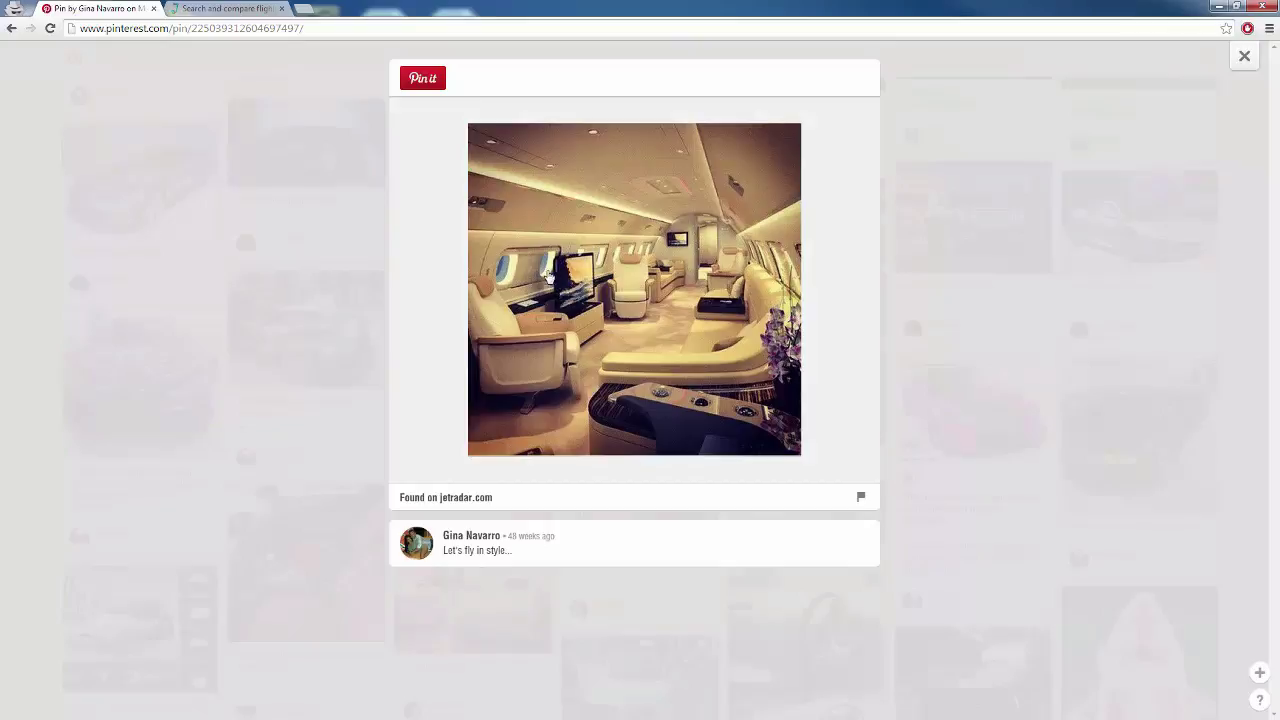
left_click(212, 8)
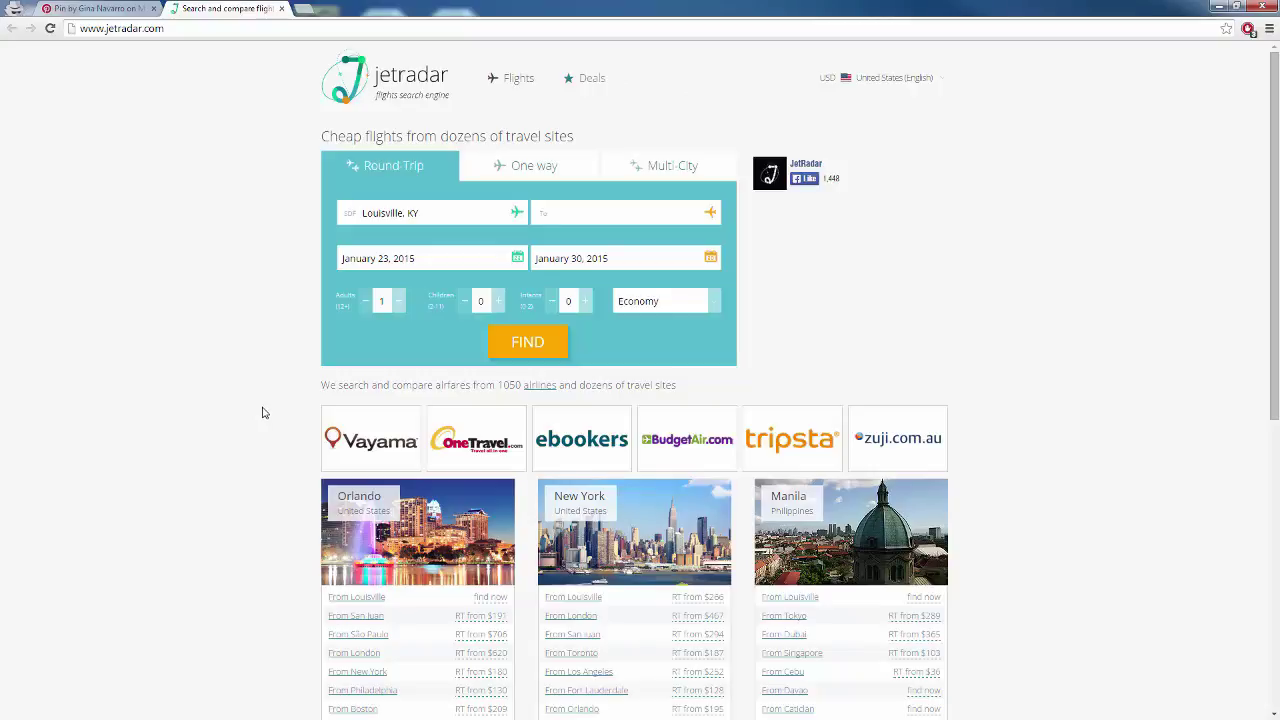
left_click(92, 8)
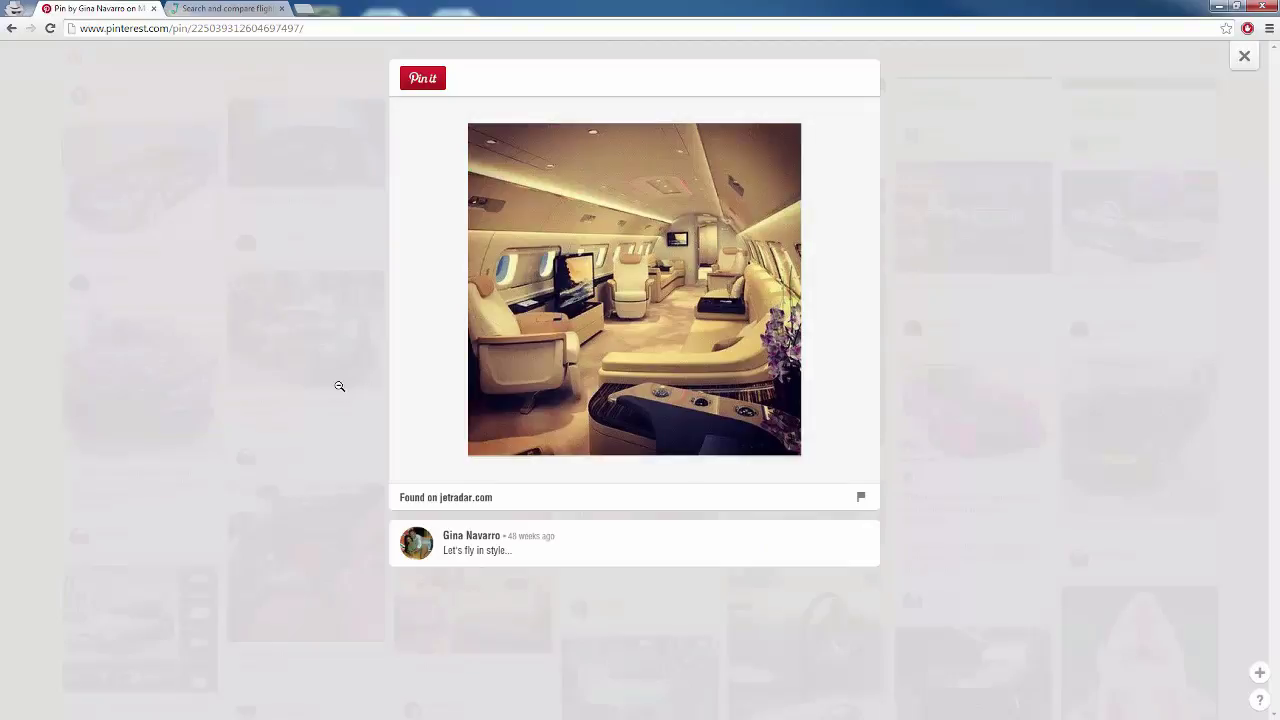
left_click(43, 422)
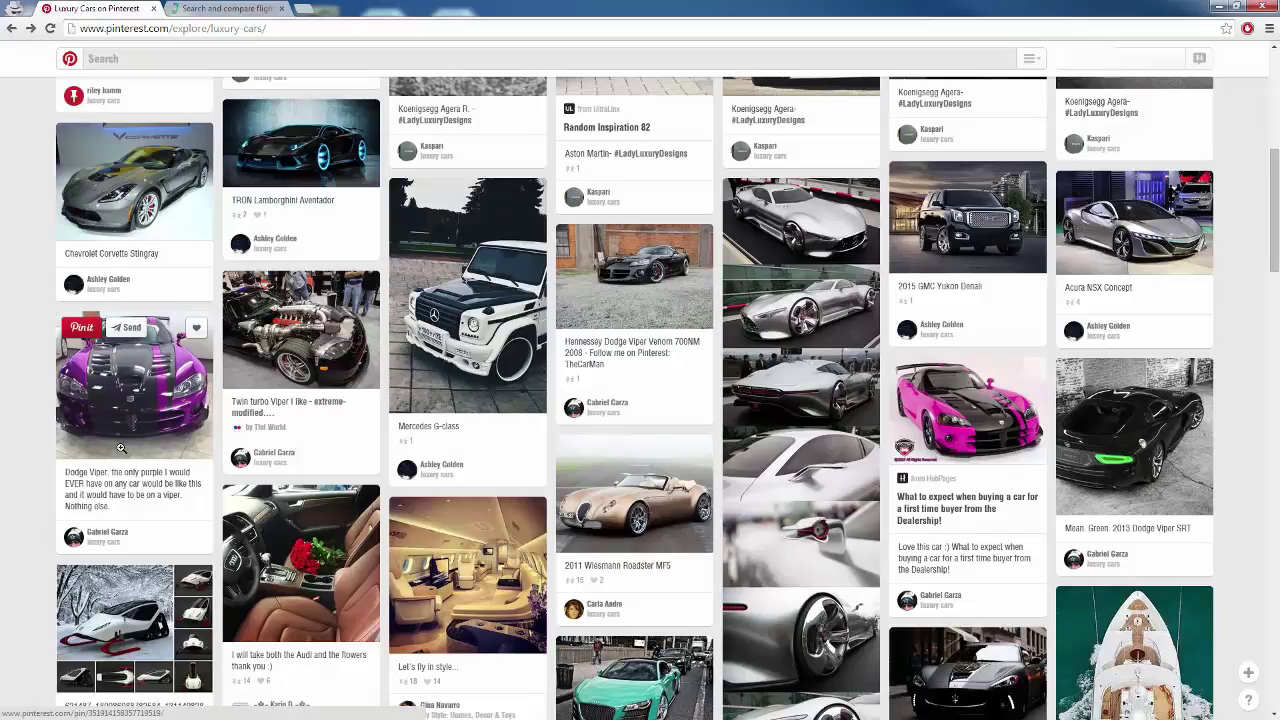
- Open the account's own profile and start a new board named "Best Strategies For Driving Traffic To Your Website"
scroll(120, 448, "up", 5)
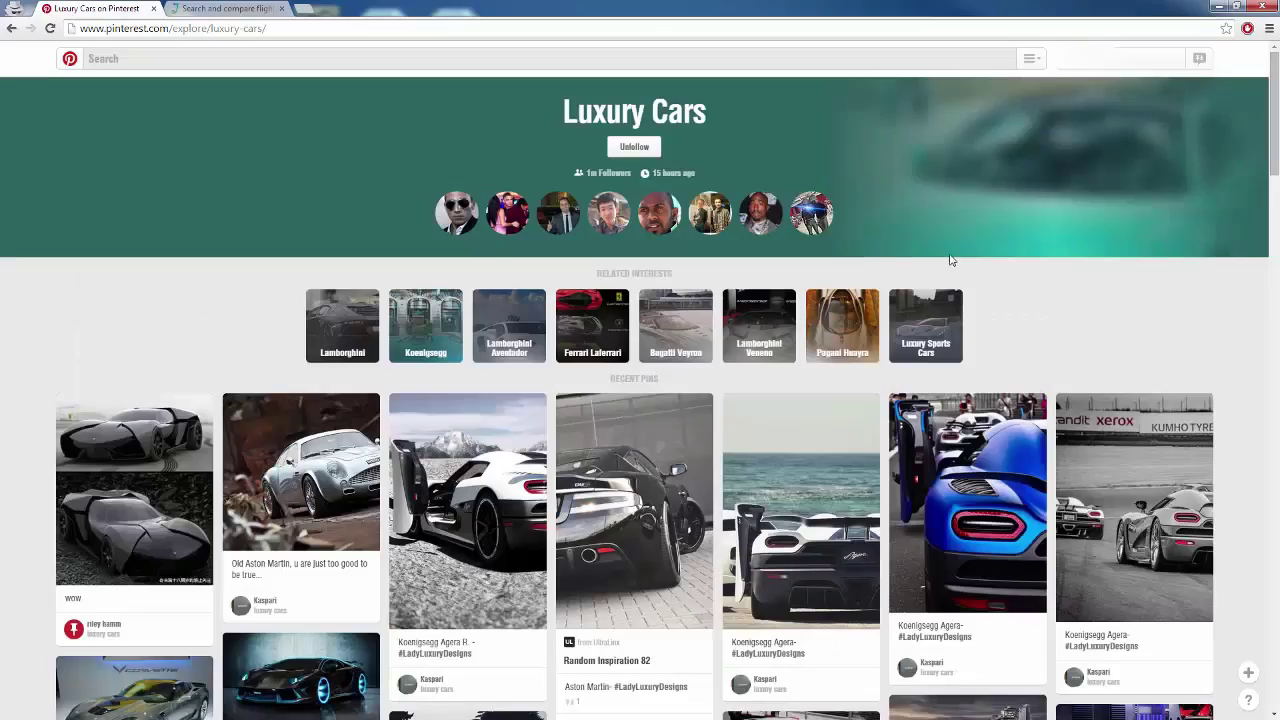
left_click(1118, 62)
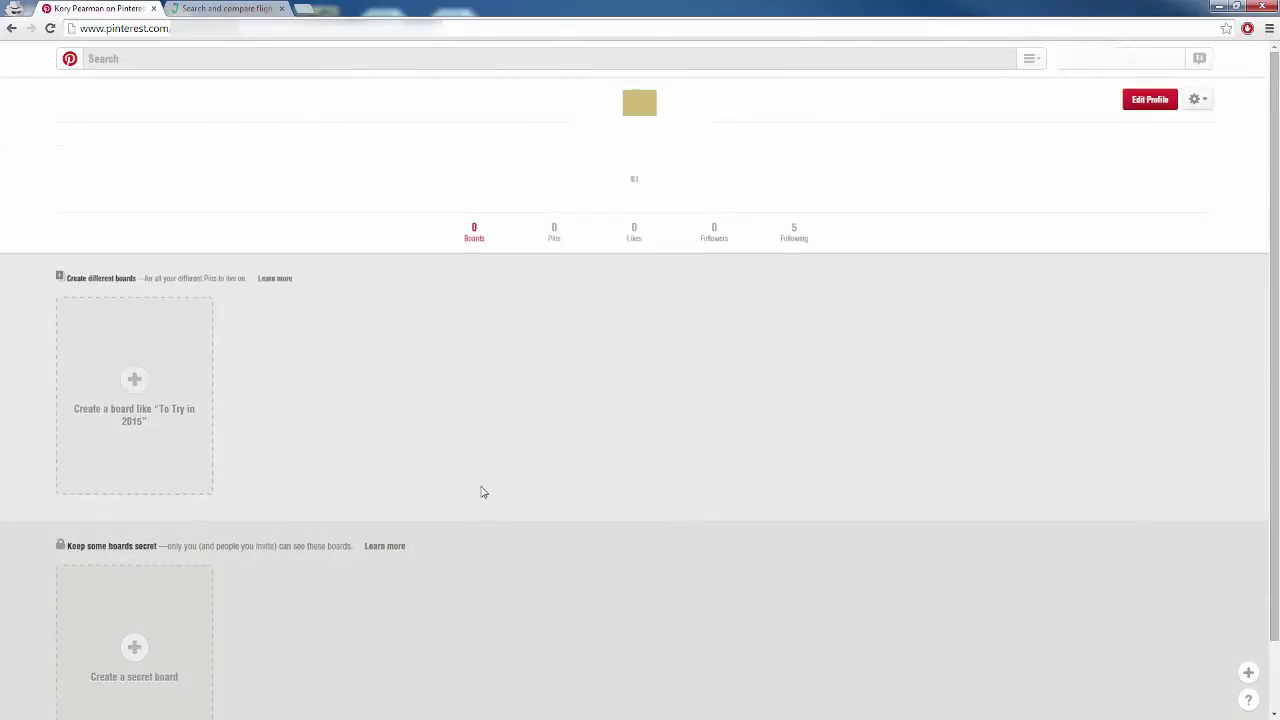
left_click(134, 380)
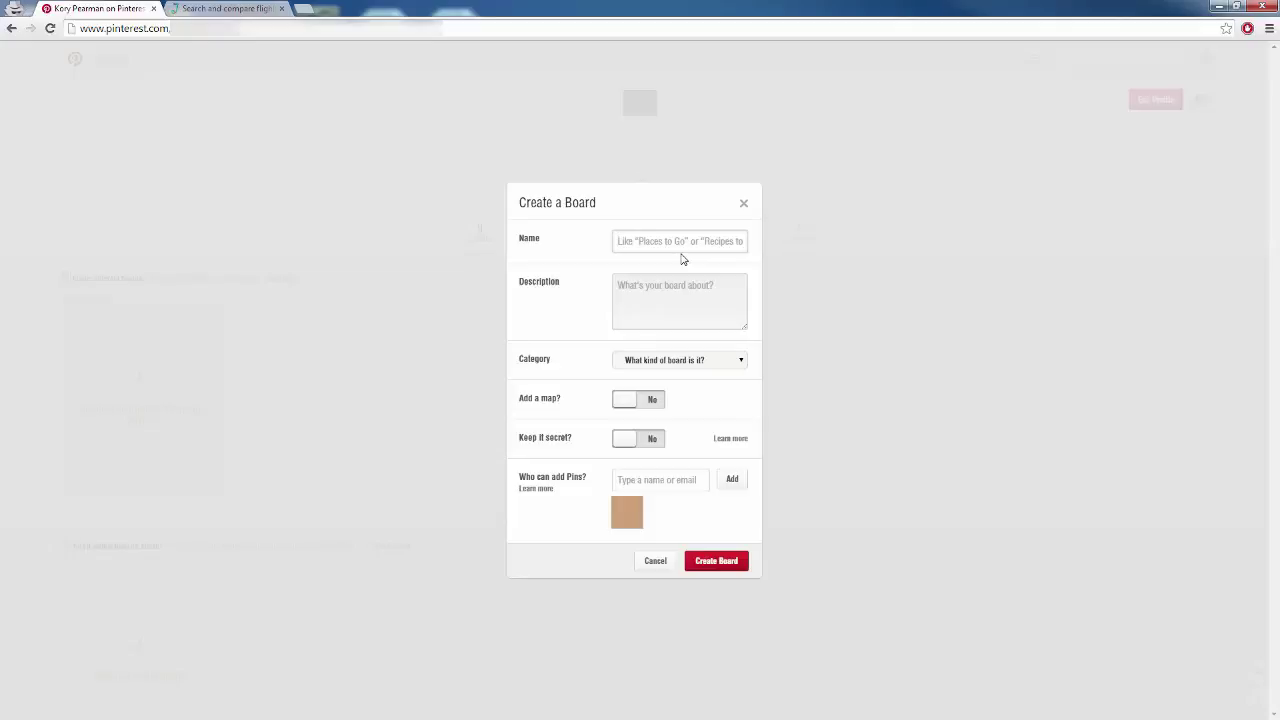
type("Best Strategies For Driving Traffic")
left_click_drag(713, 244, 752, 246)
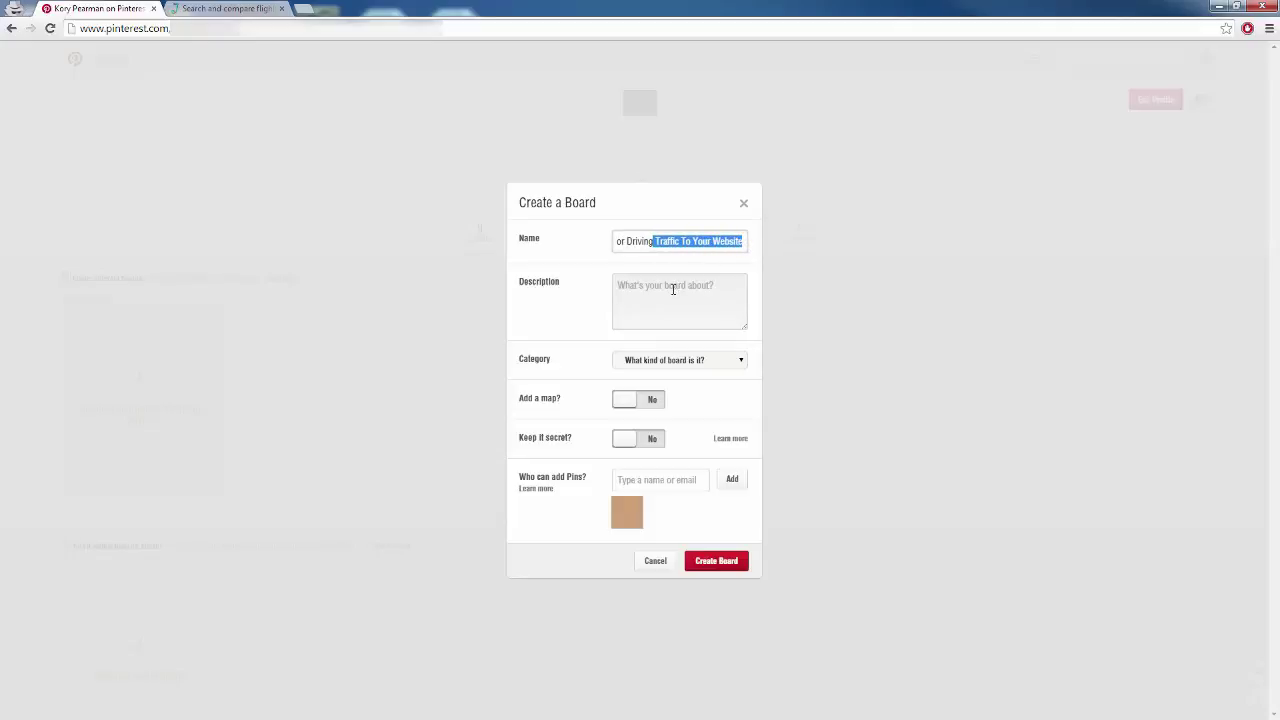
- Describe the board as "All the different methods and strategies I use to drive traffic to my website.", set its category to Education and create it
left_click(733, 292)
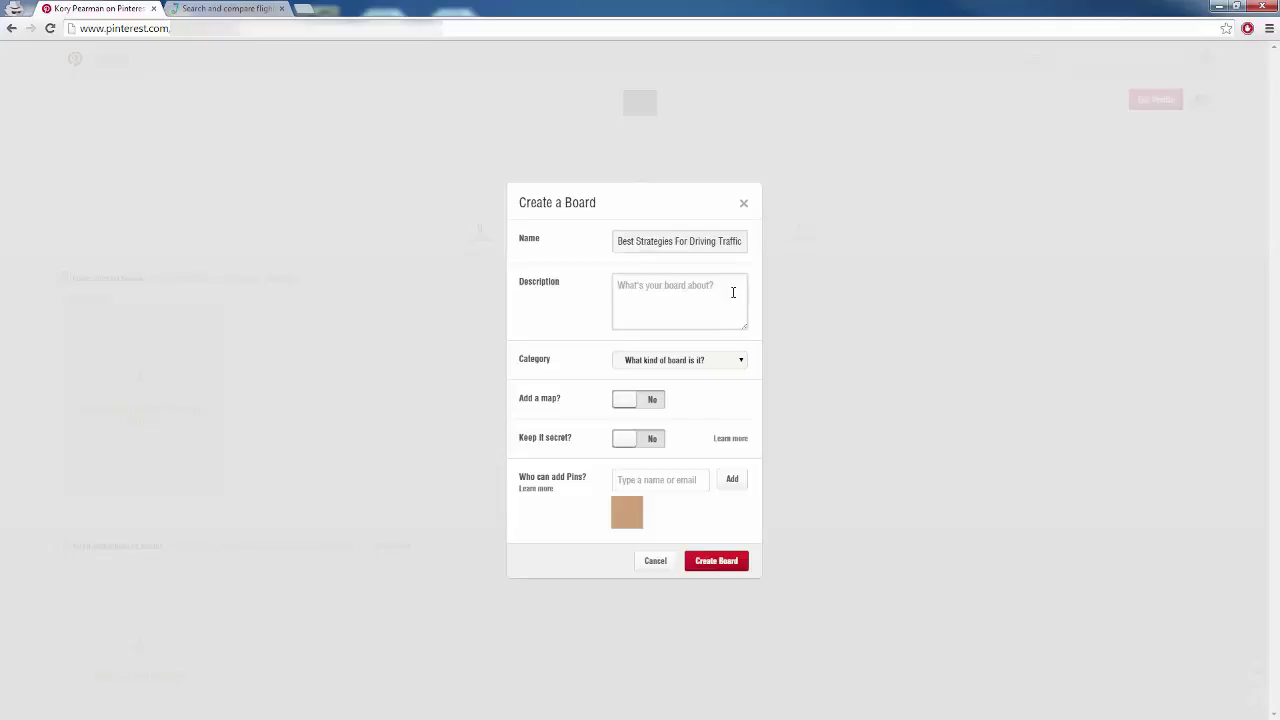
type("All the different methods and strategies I use to drive traffic to my website.")
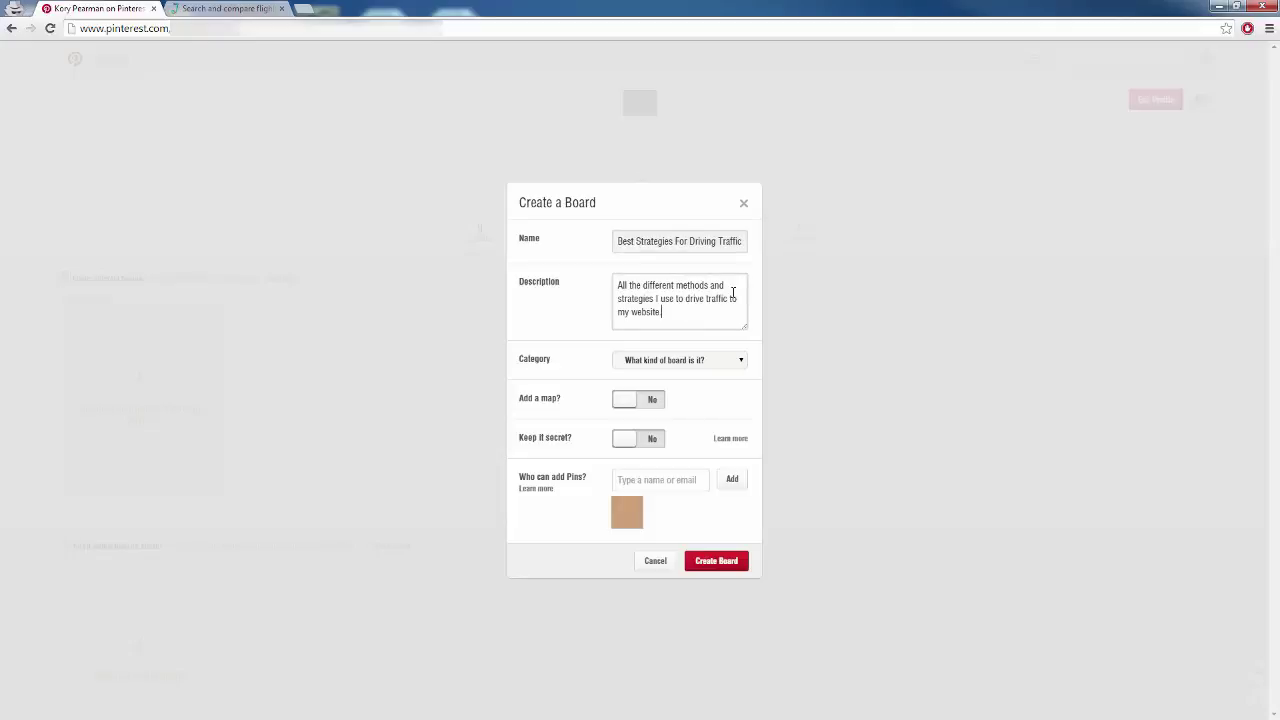
left_click(730, 363)
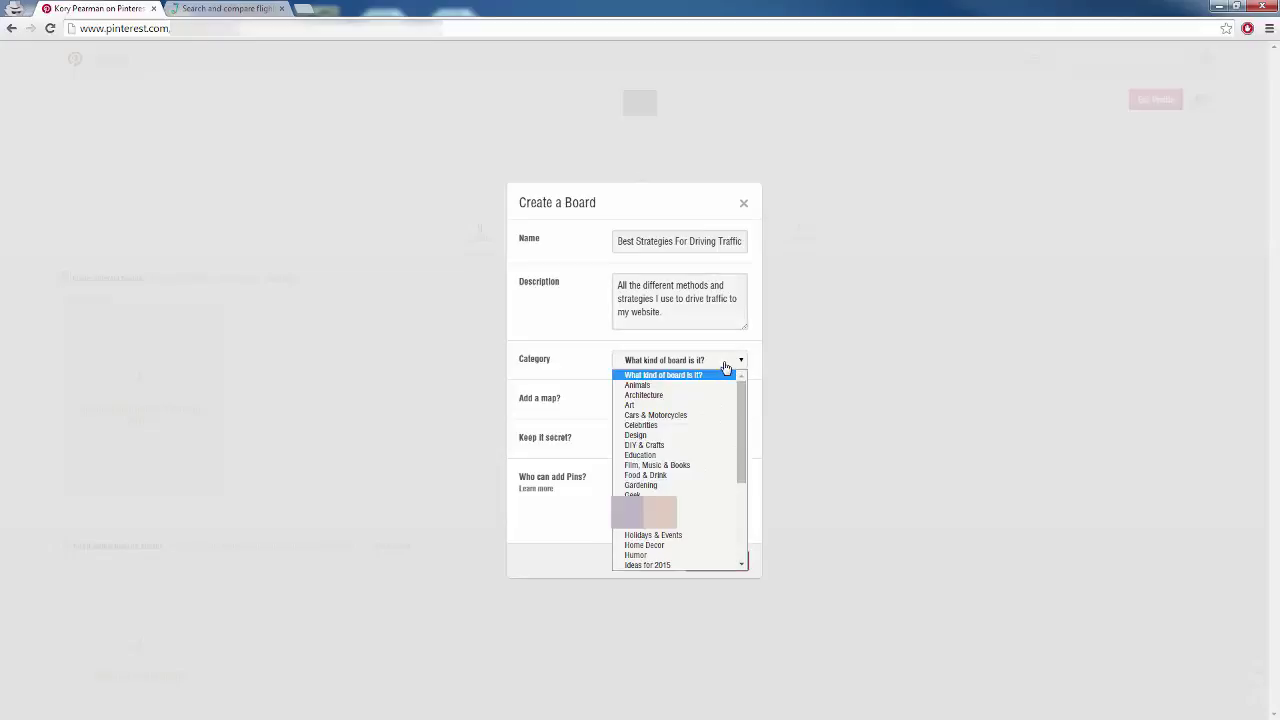
scroll(660, 450, "down", 1)
left_click(650, 434)
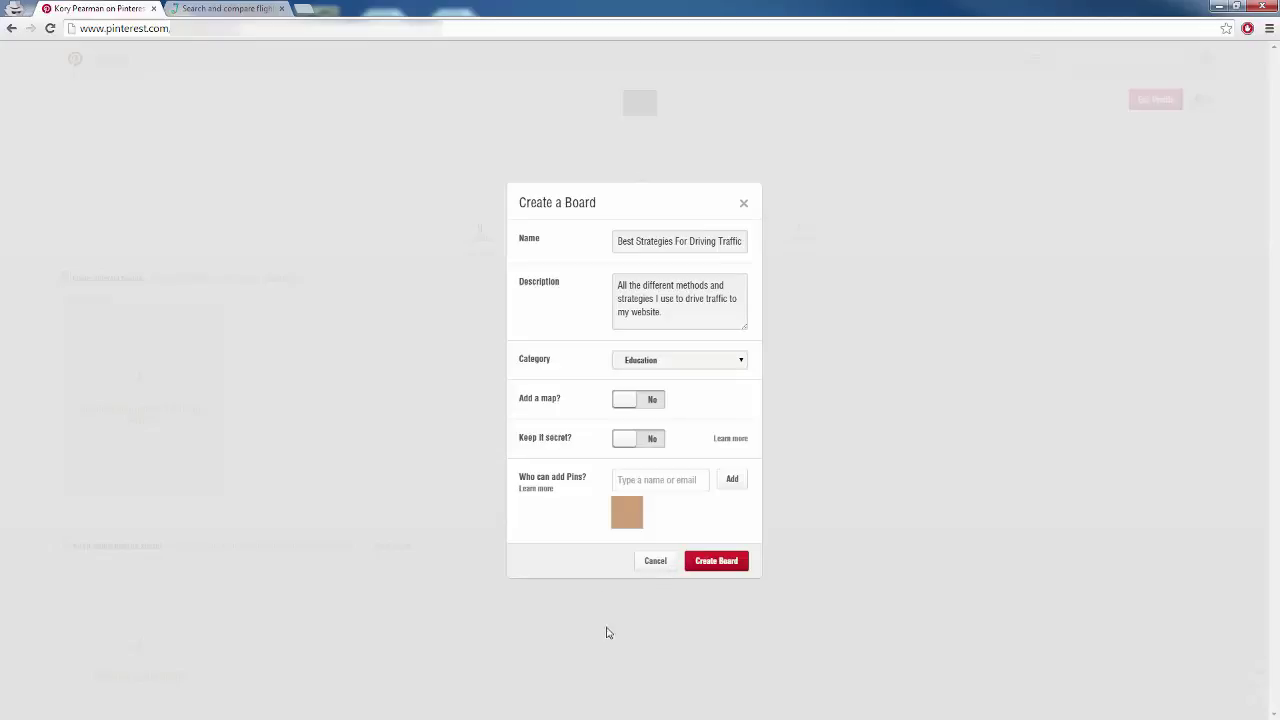
left_click(716, 564)
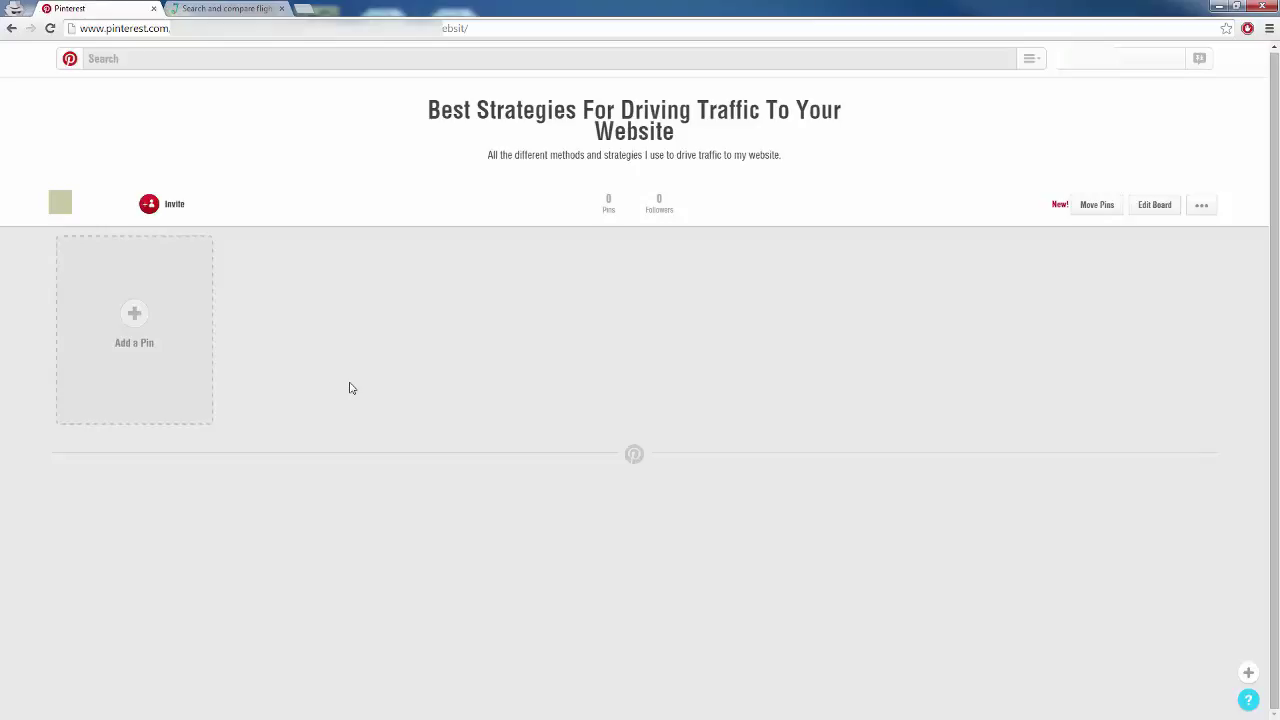
- Go to the Google results for "website traffic infographic" and open the HubSpot Twitter Cards and Roadmap to Your Website's Traffic results in new tabs
key("ctrl+Tab")
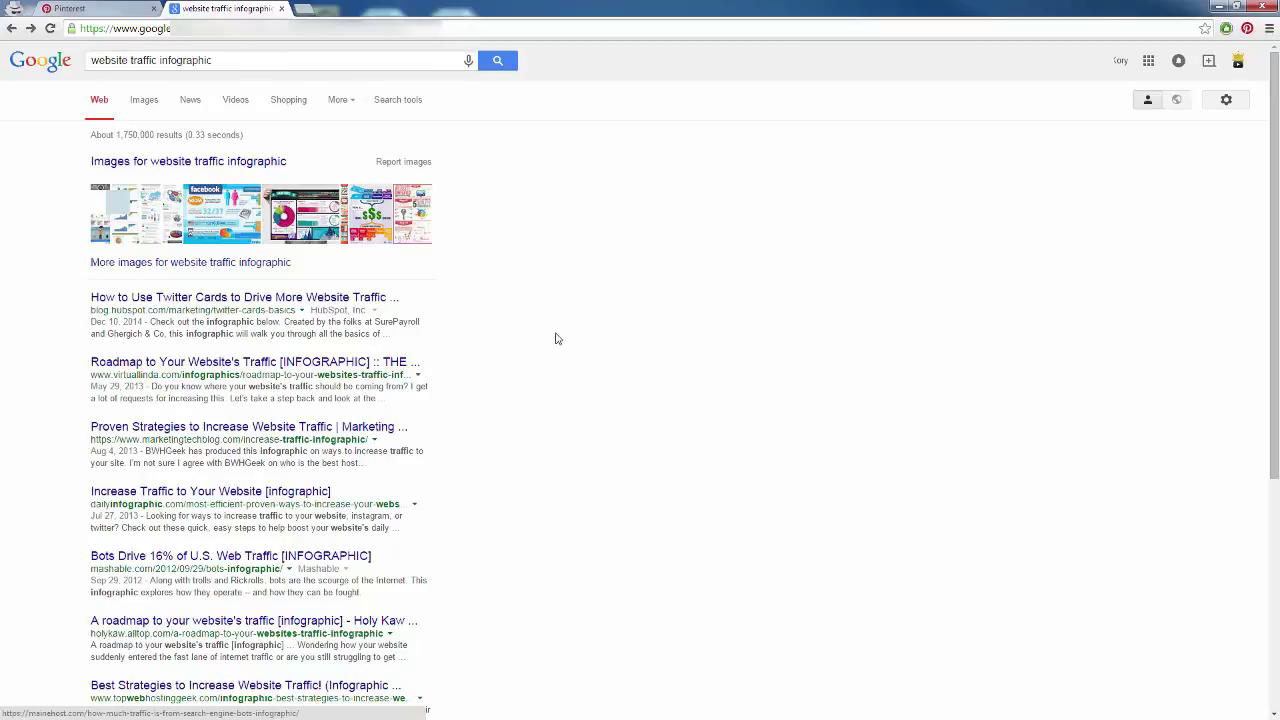
left_click(99, 7)
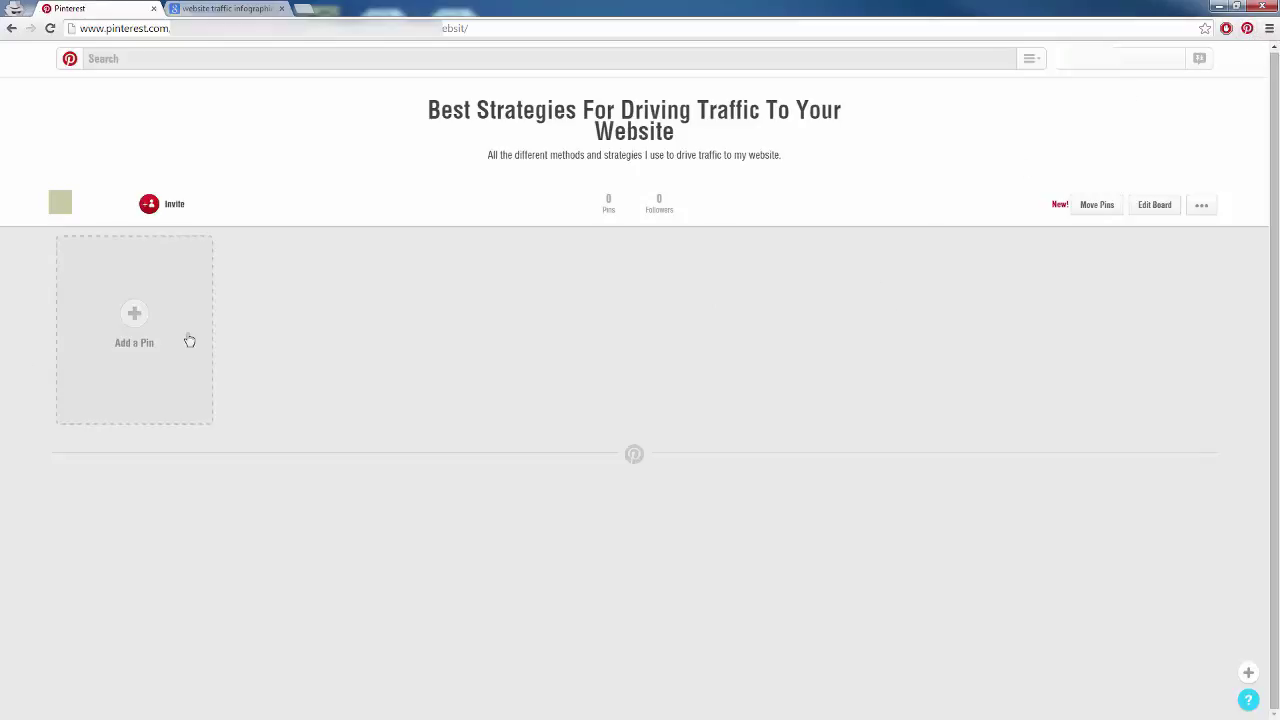
left_click(215, 10)
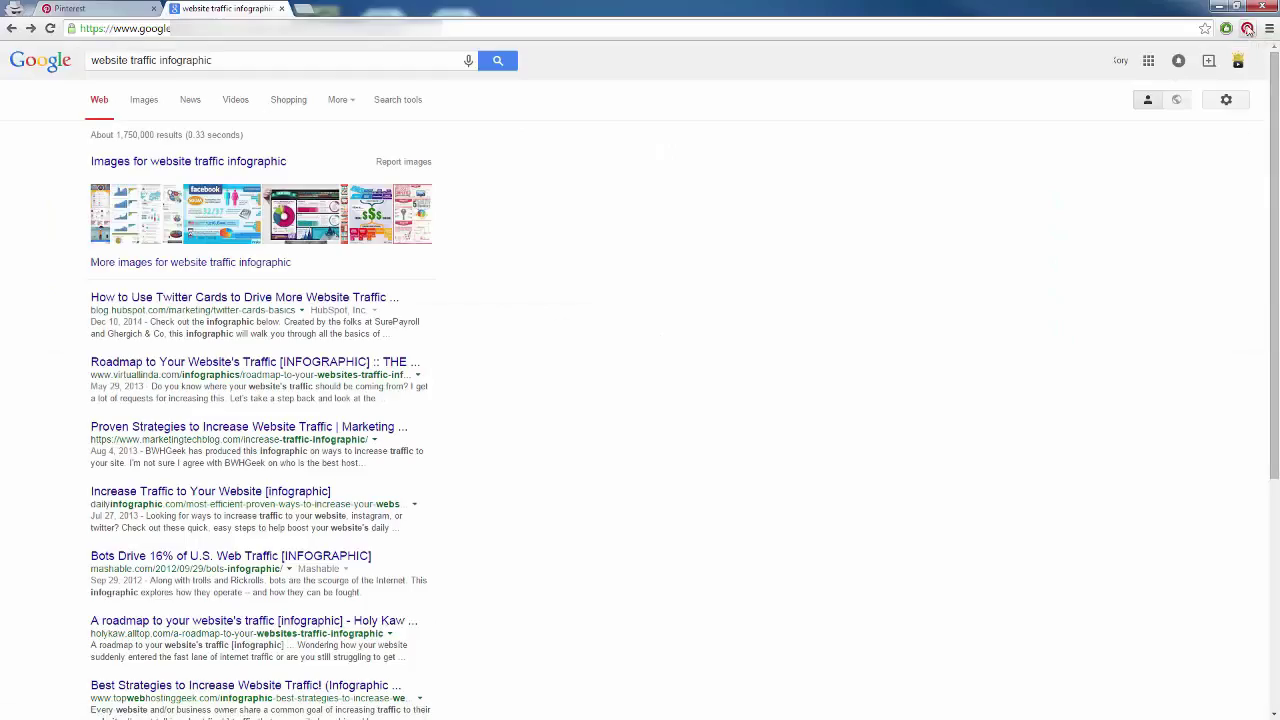
right_click(215, 300)
left_click(226, 305)
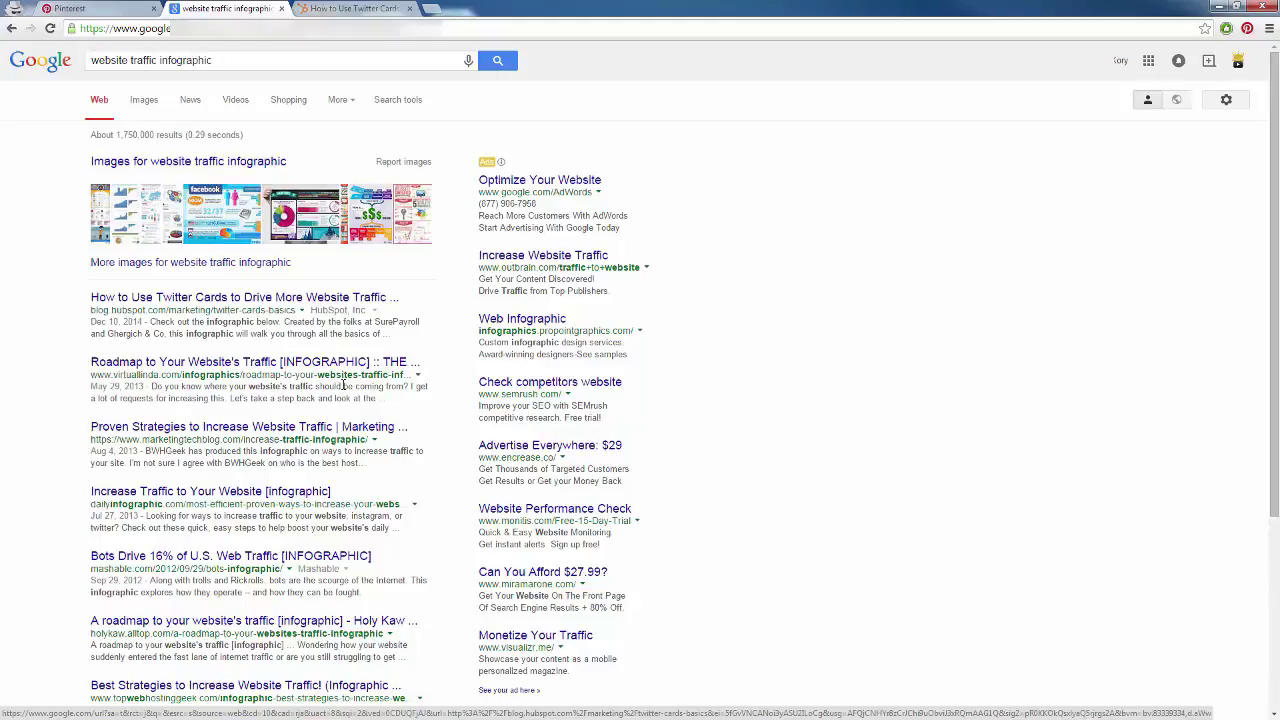
right_click(265, 362)
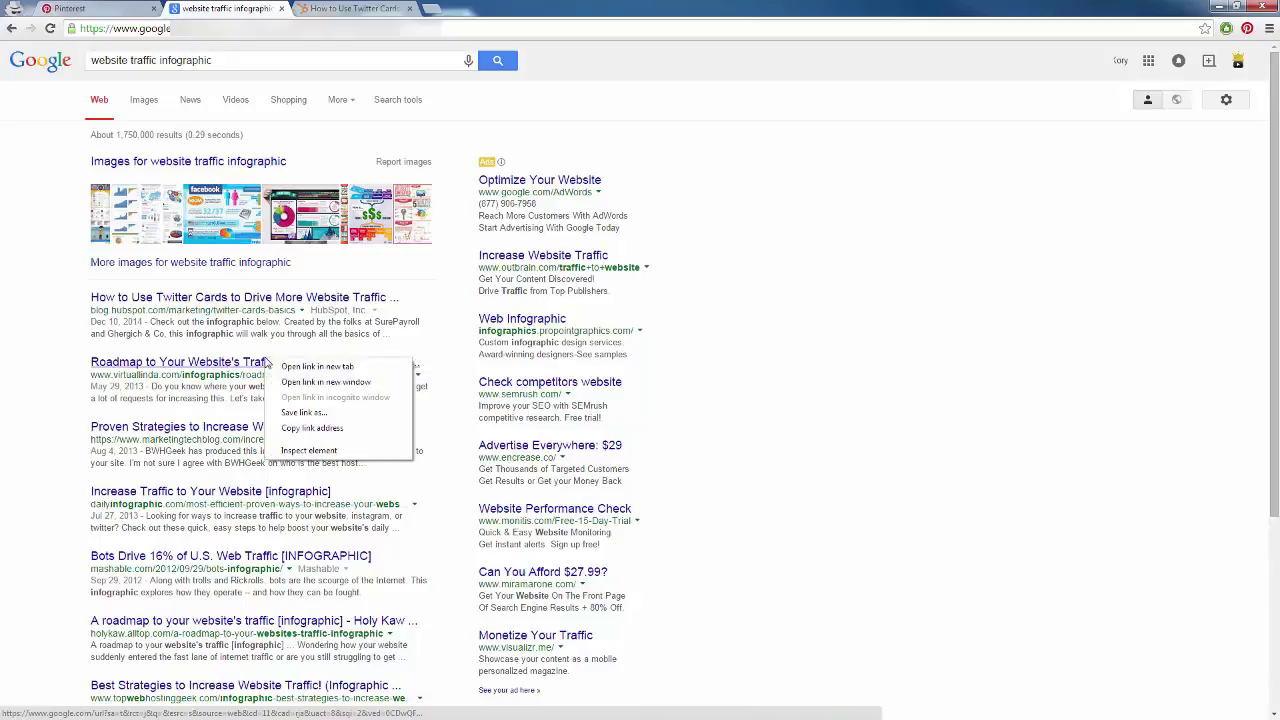
left_click(310, 374)
- Find the Twitter Cards infographic in the HubSpot article and choose its first image for pinning to Pinterest
left_click(343, 9)
scroll(628, 456, "down", 10)
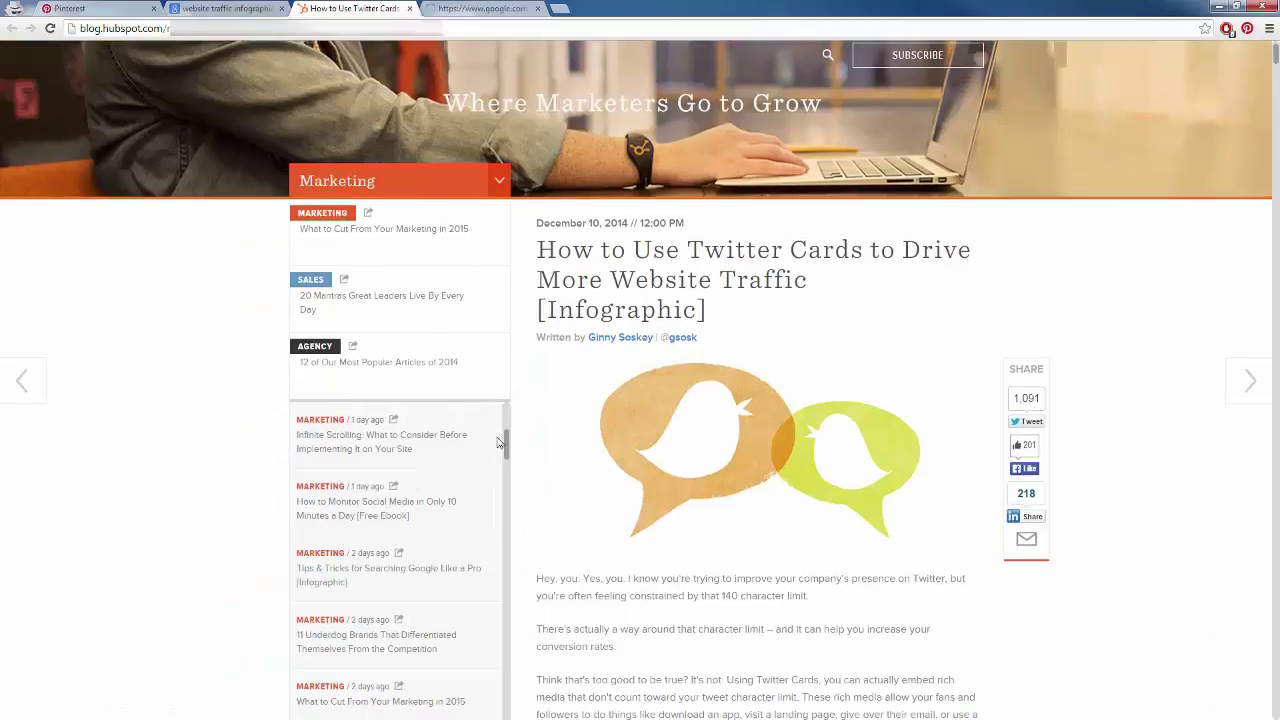
scroll(628, 456, "down", 1)
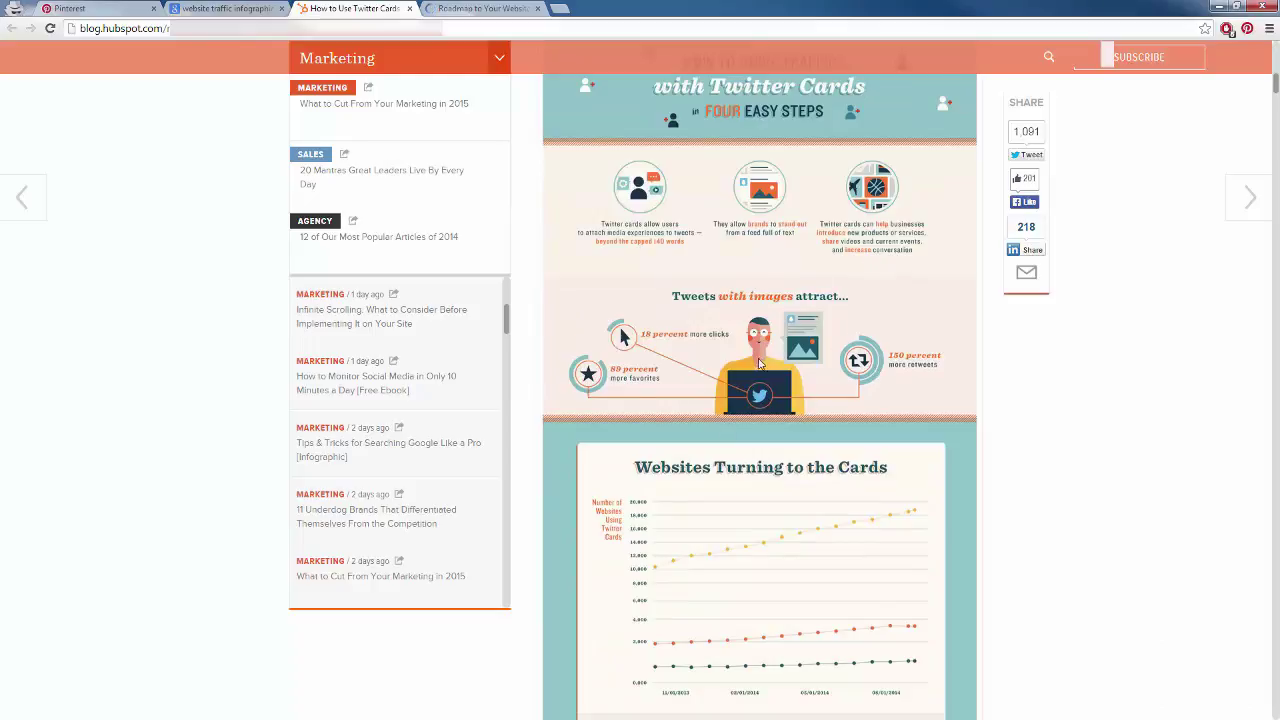
scroll(760, 365, "up", 2)
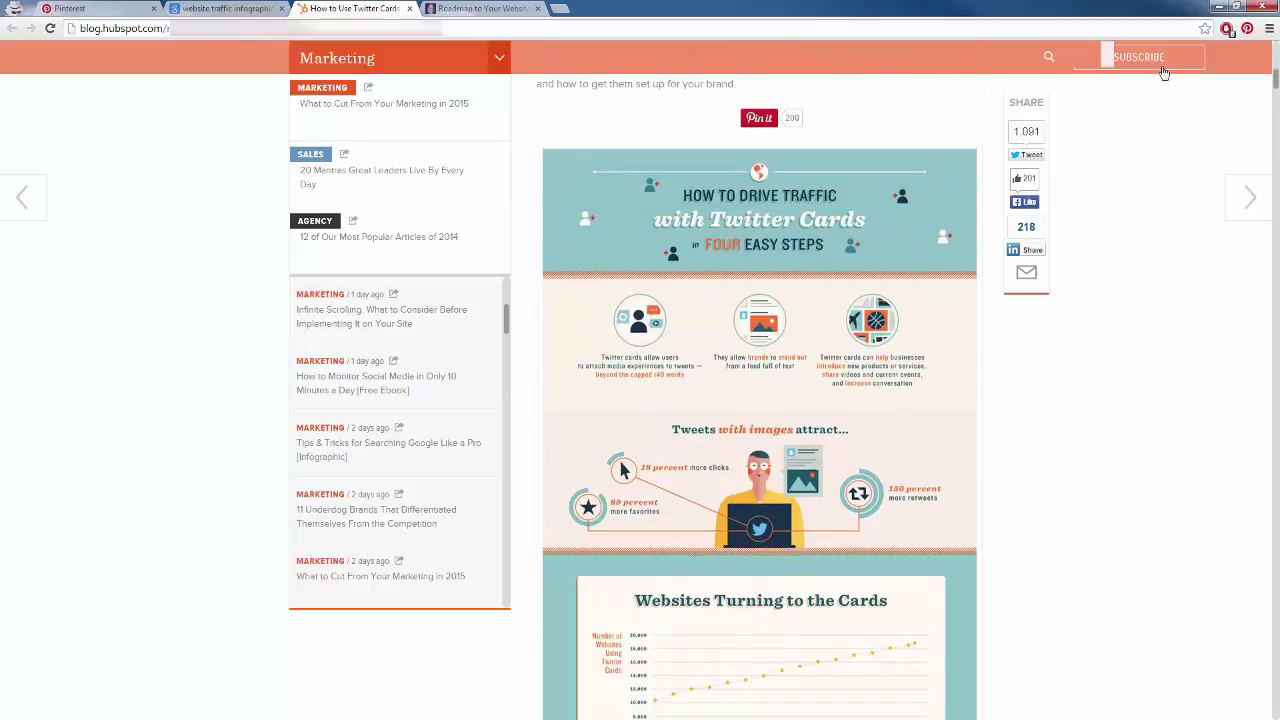
left_click(1247, 28)
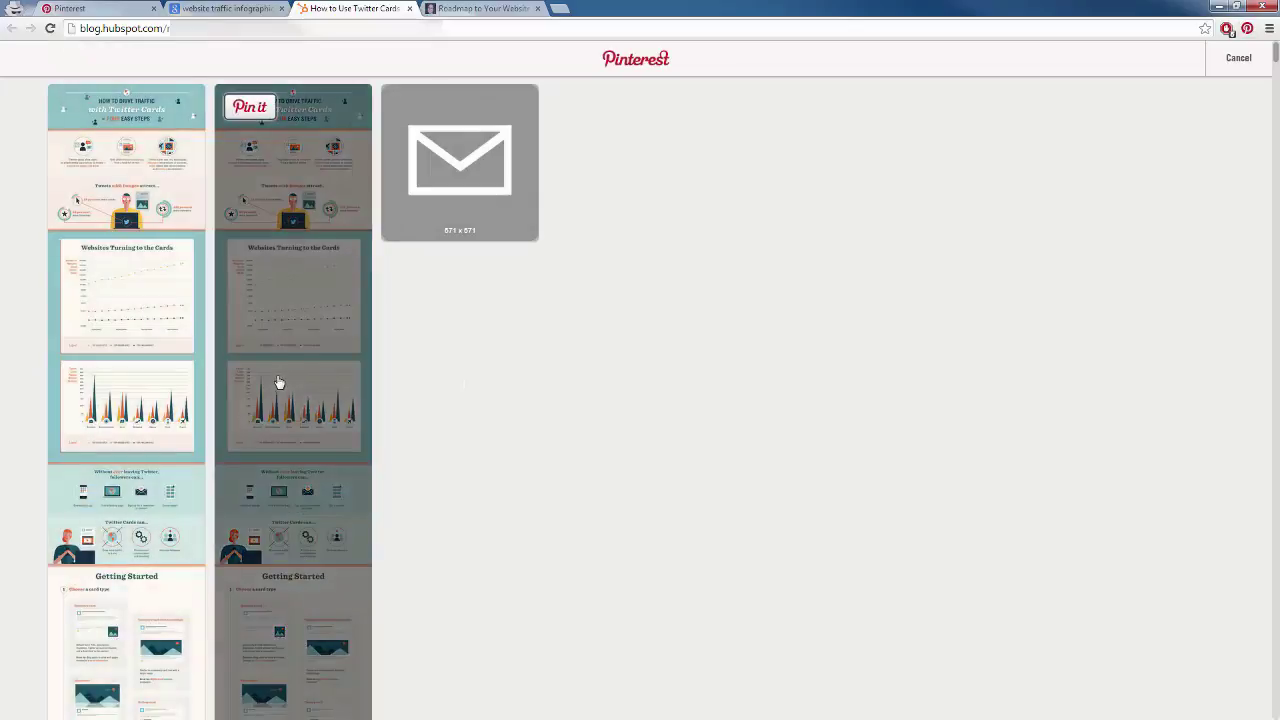
mouse_move(130, 343)
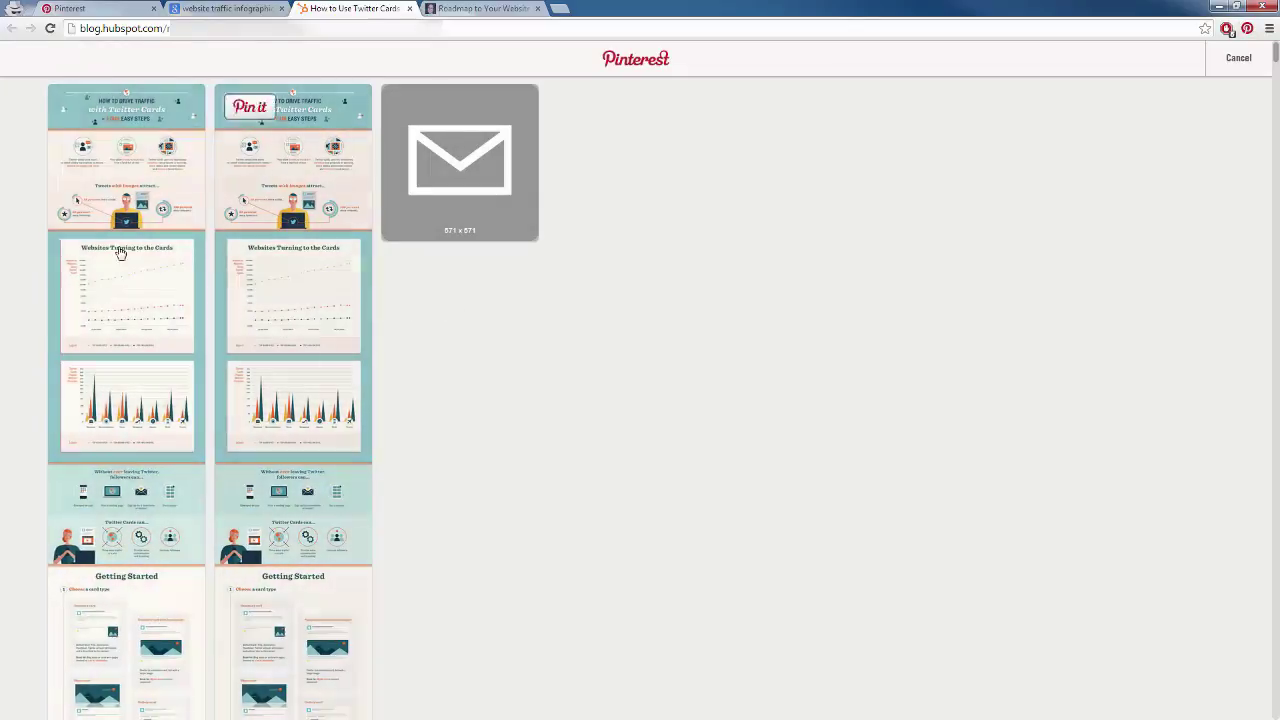
mouse_move(297, 205)
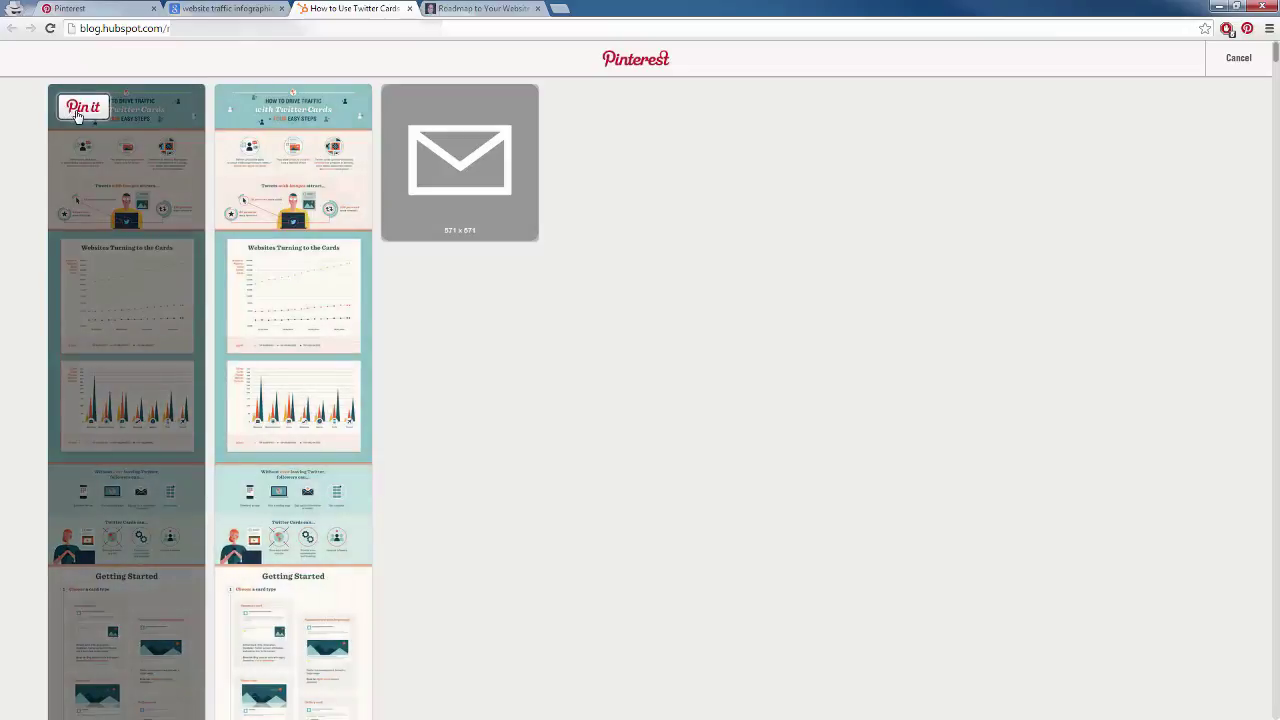
left_click(66, 108)
- Describe the pin as "How to drive thousands of visitors to your website using Twitter! #TwitterTraffic #DriveTraffic #WebsiteTraffic" and pin it to the traffic strategies board
left_click_drag(244, 13, 524, 253)
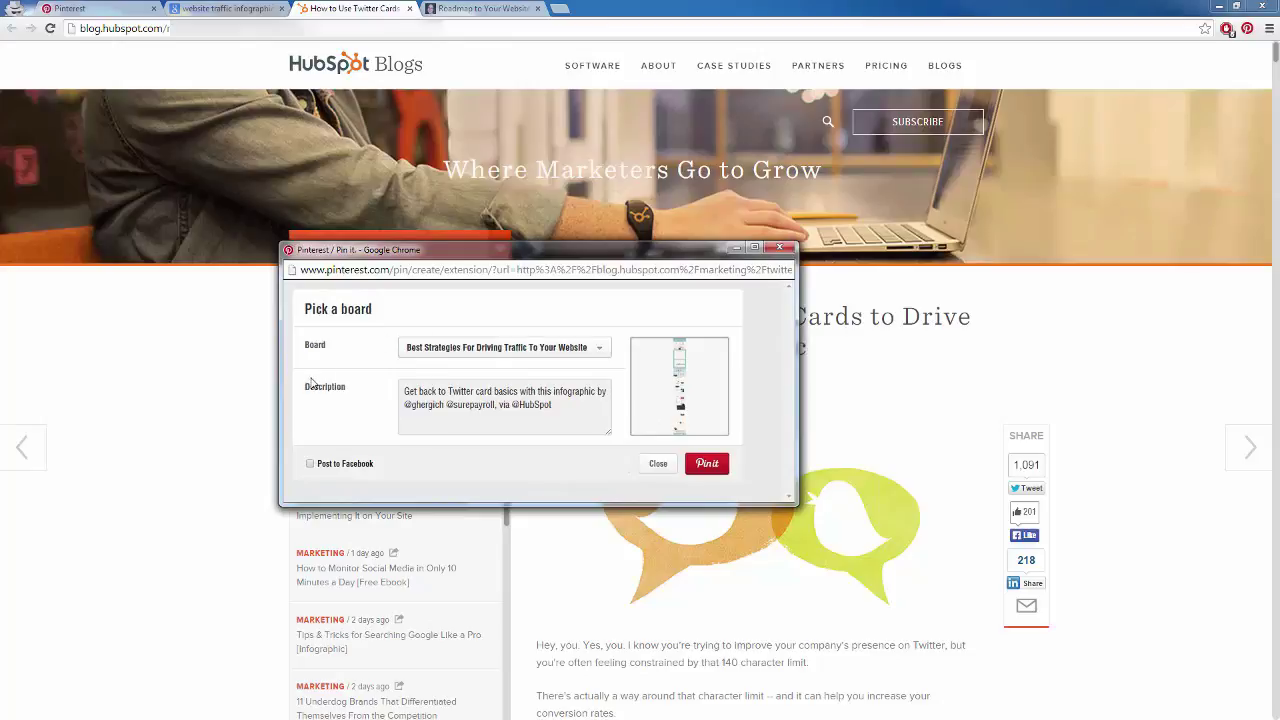
left_click(600, 347)
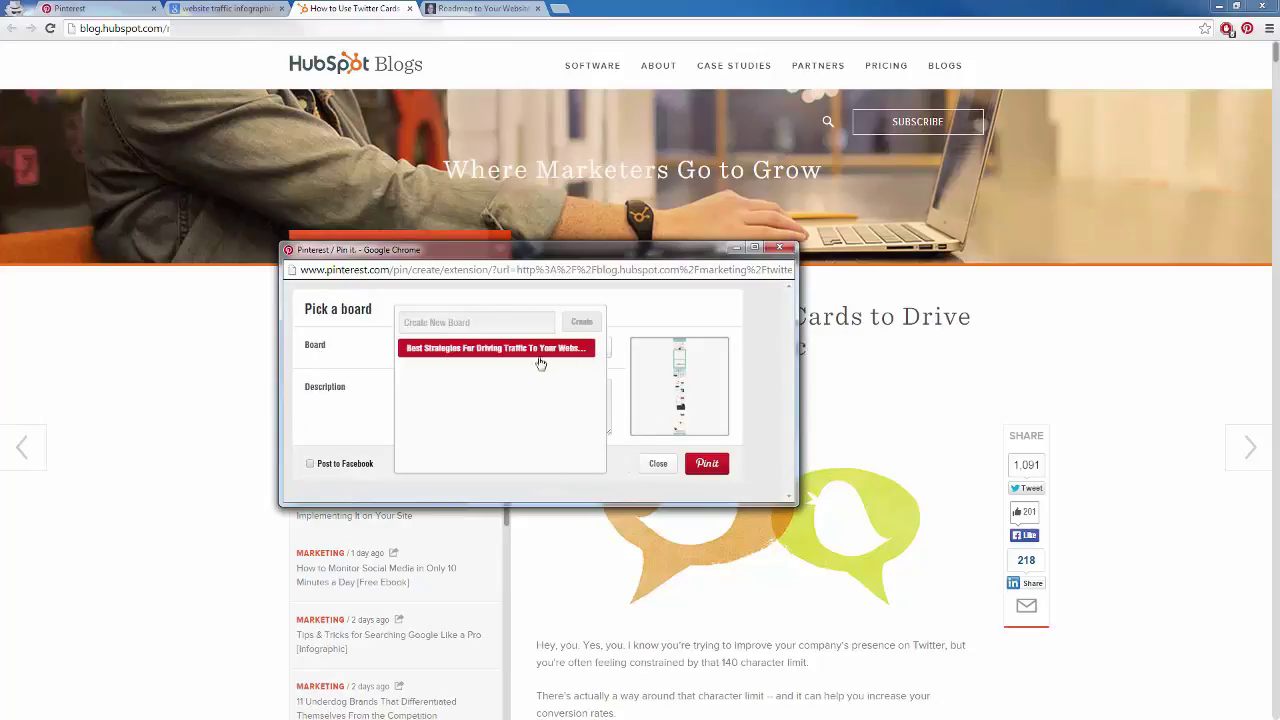
left_click(487, 350)
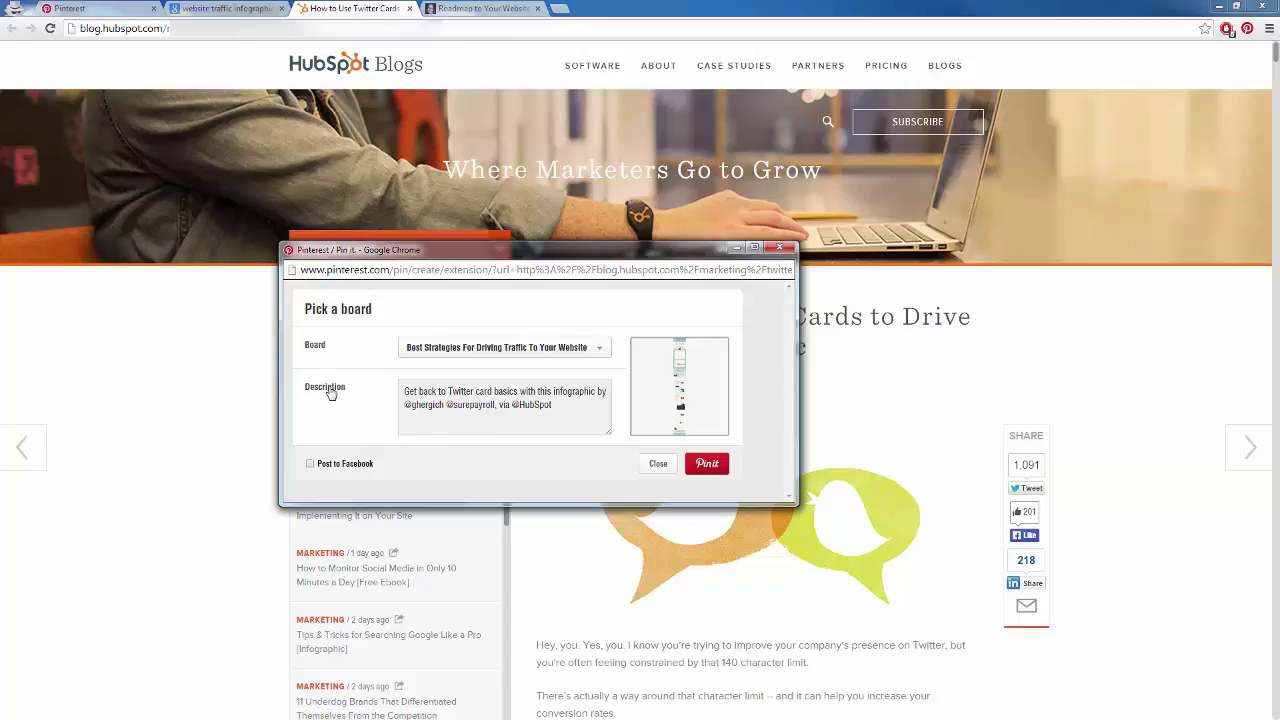
key("ctrl+a")
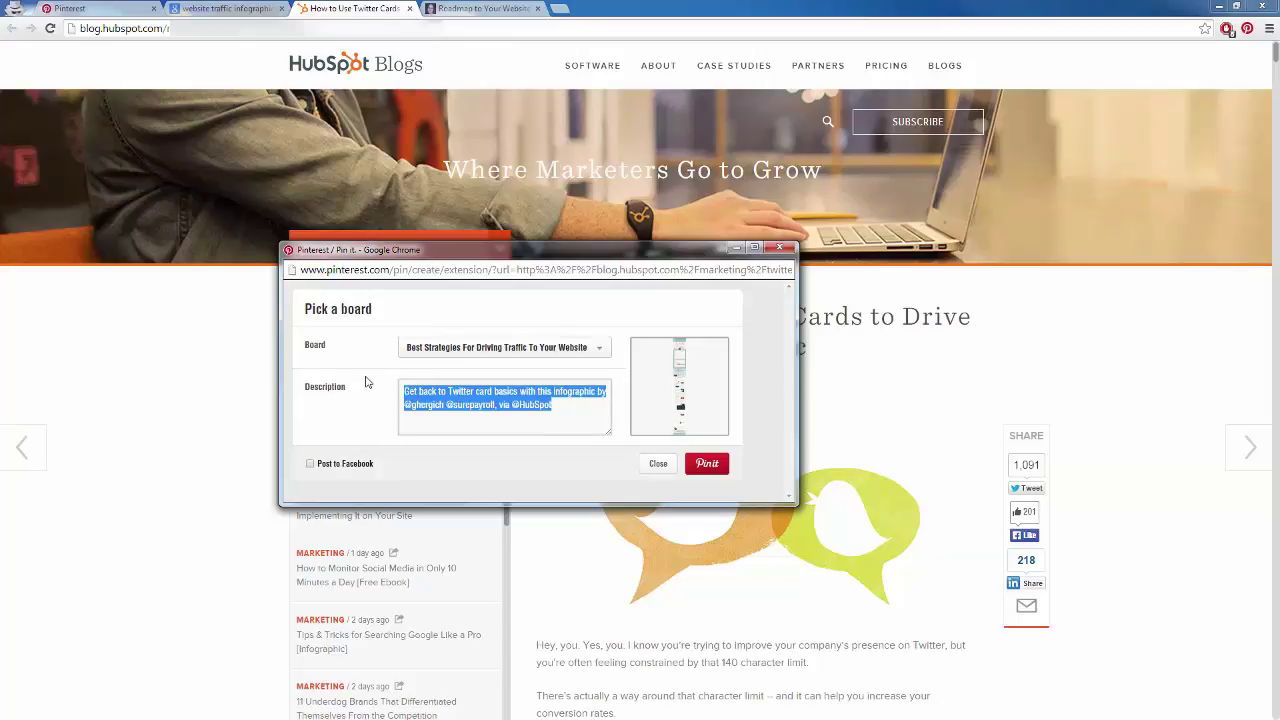
type("How to drive thousands of visitors to your website using Twitter! #TwitterTraffic #DriveTraffic #WebsiteTraffic")
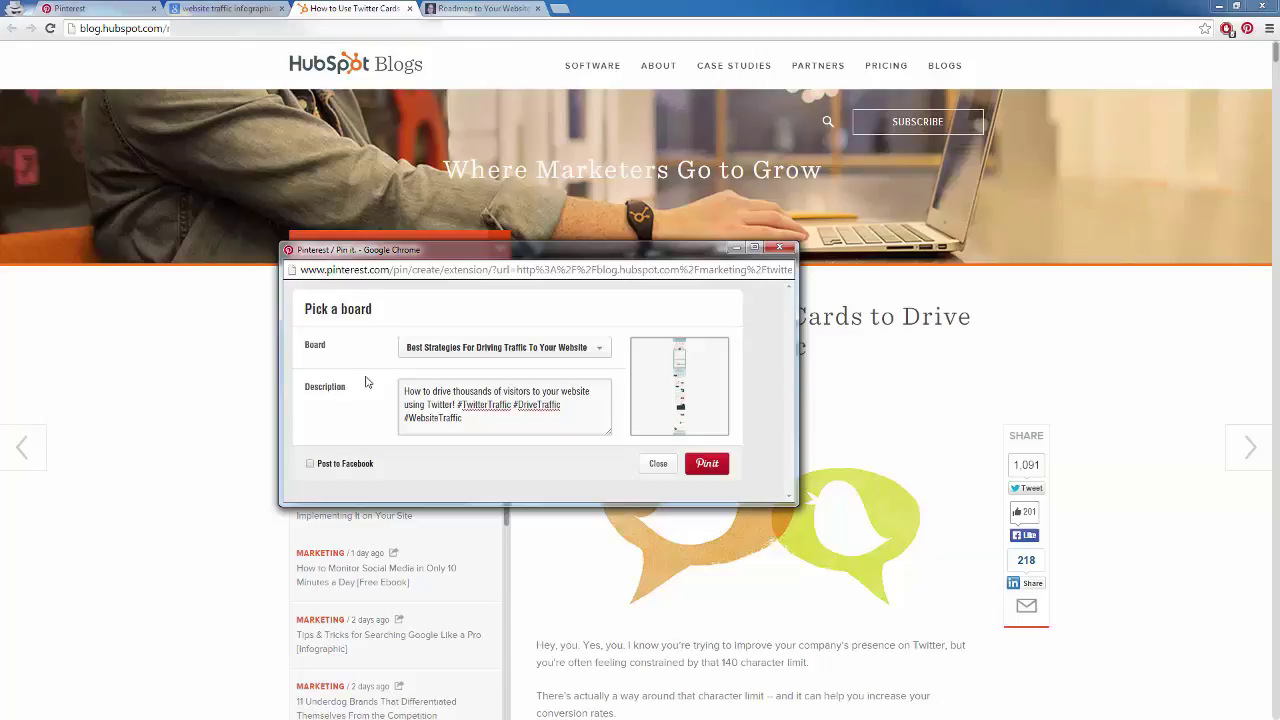
left_click(688, 468)
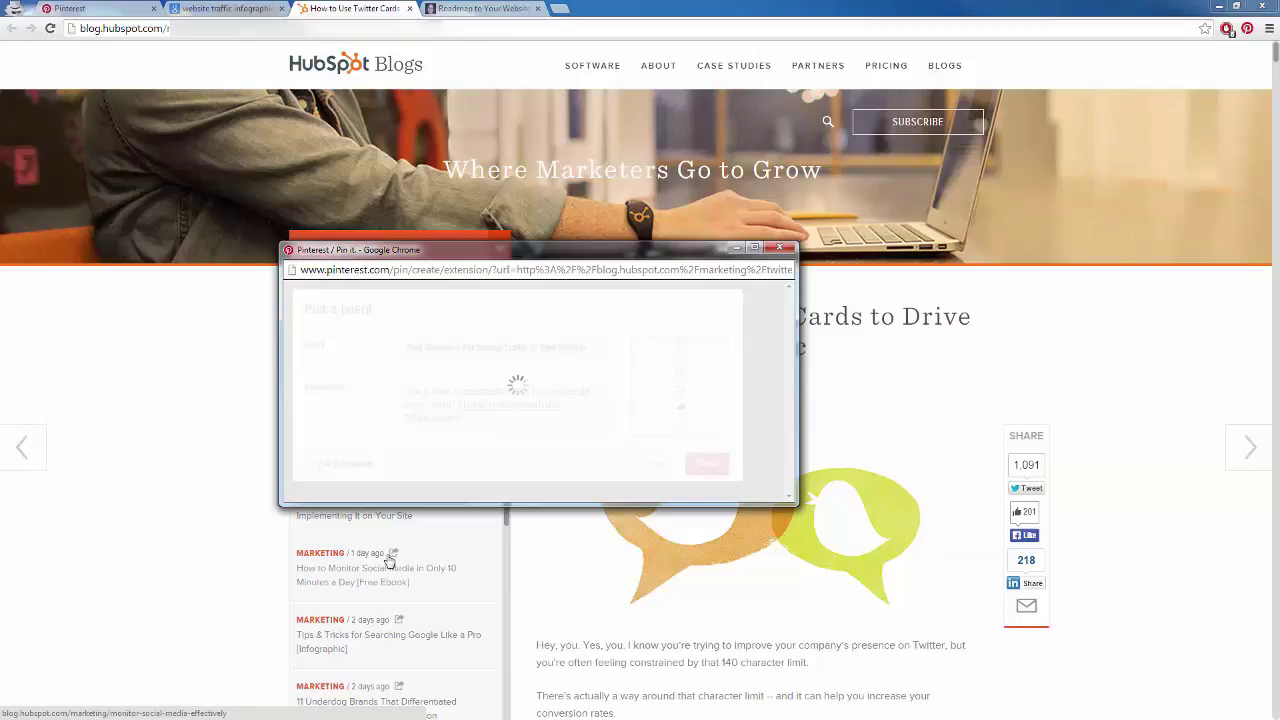
- Reload the Pinterest board and check the new infographic pin down to its description and source
left_click(72, 8)
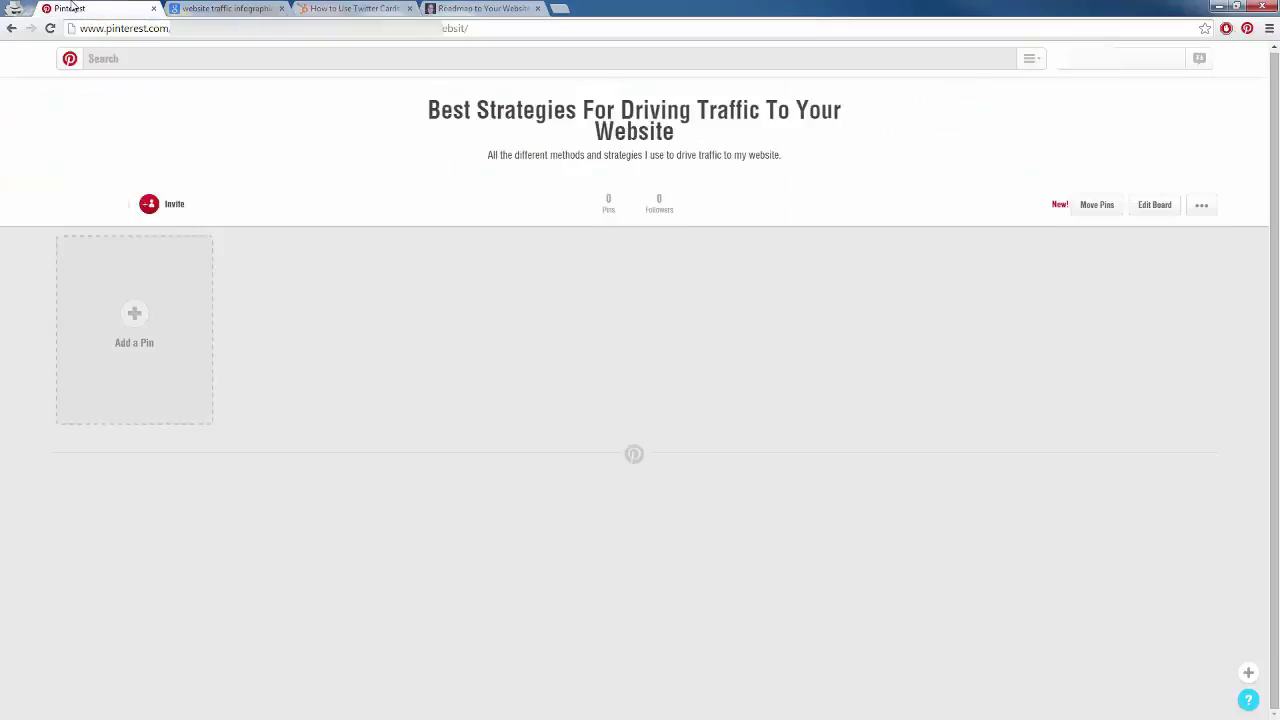
left_click(50, 28)
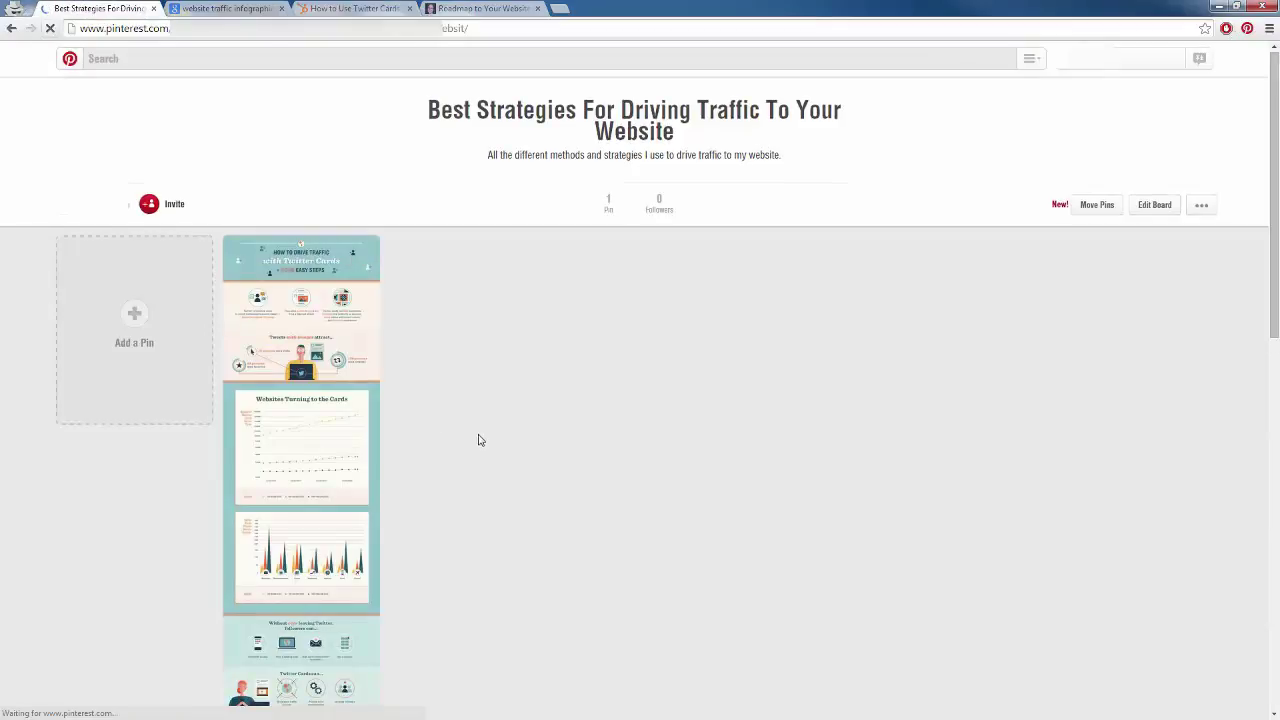
scroll(416, 412, "down", 2)
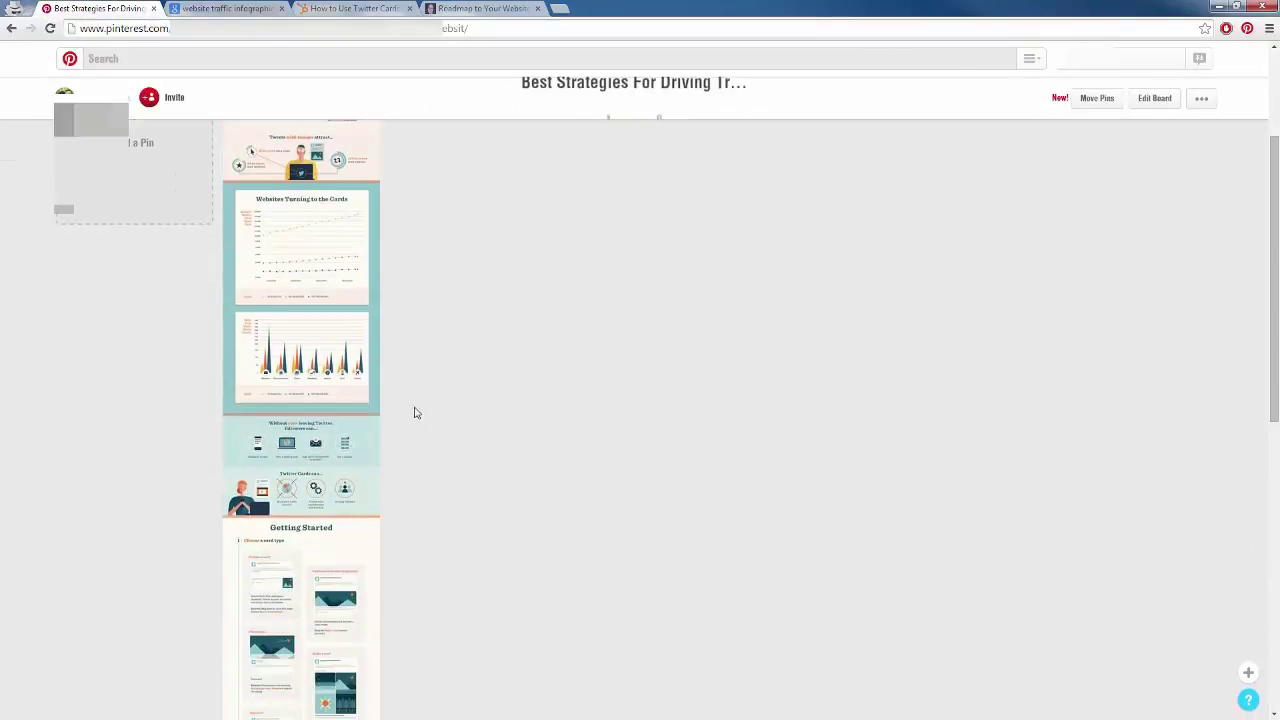
scroll(416, 412, "down", 8)
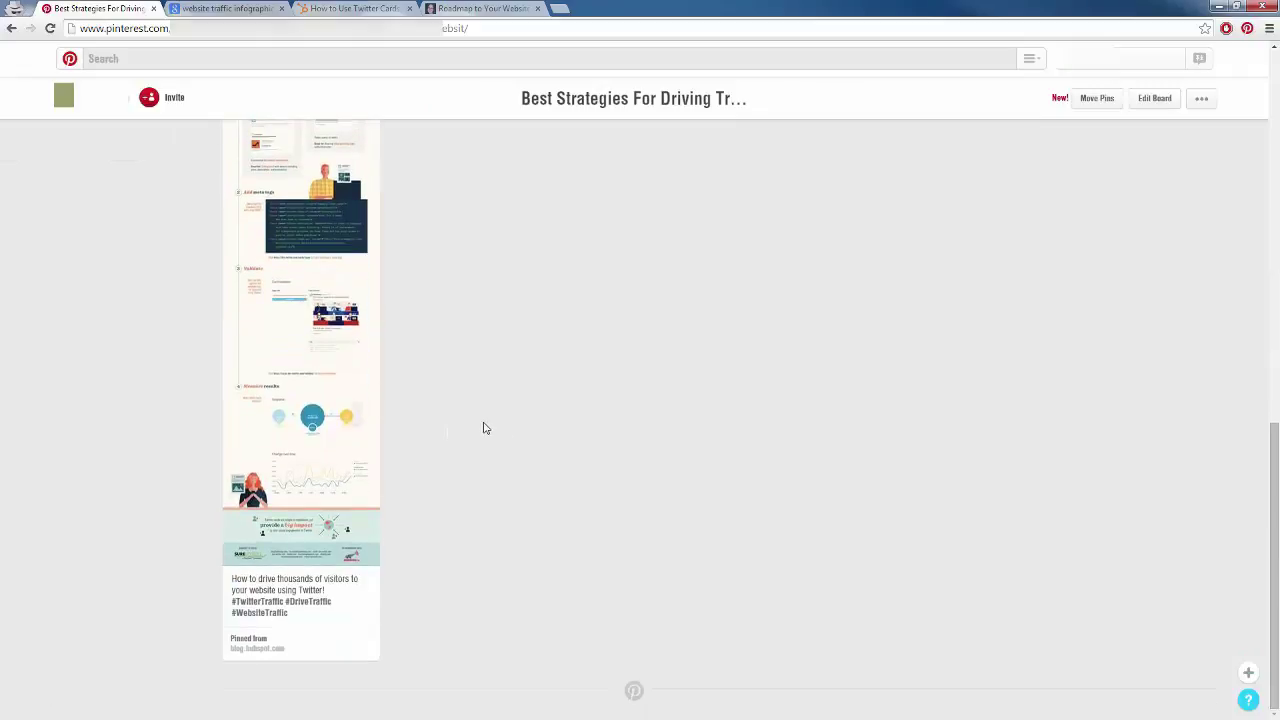
scroll(483, 428, "up", 10)
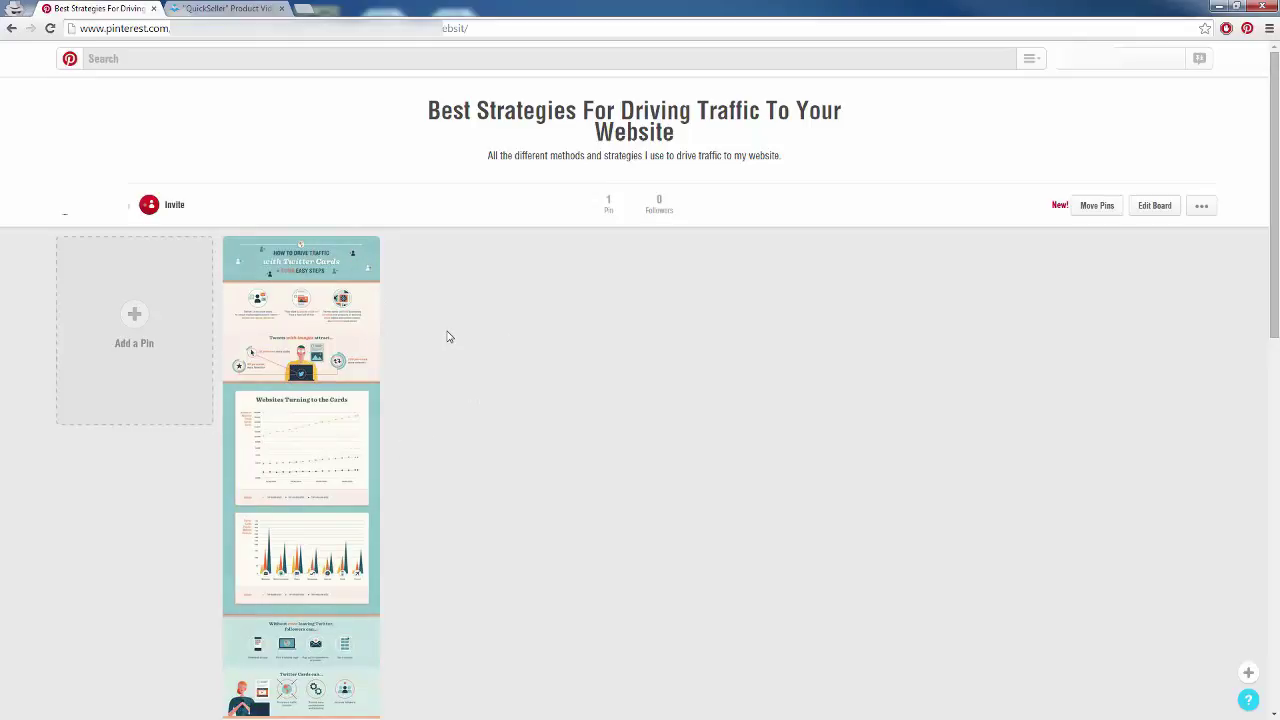
- Review the "QuickSeller" Product Video Sales Template page and start pinning it to Pinterest
key("ctrl+Tab")
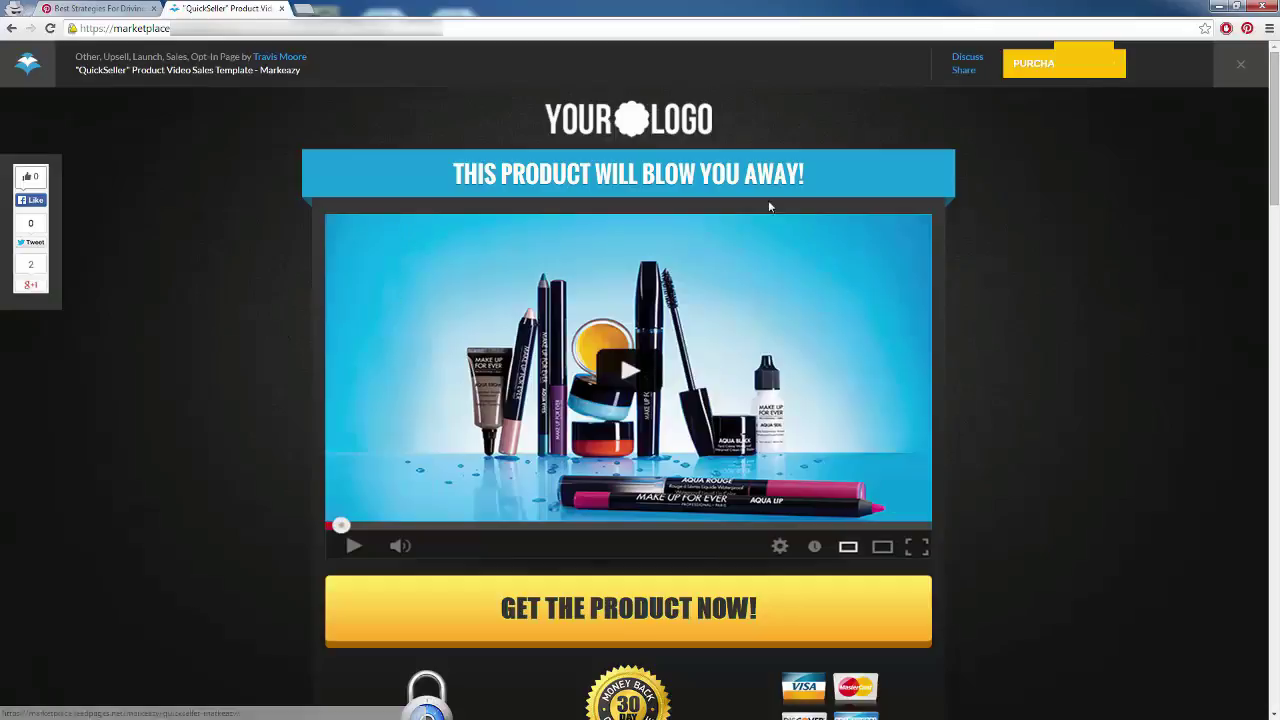
scroll(352, 441, "down", 1)
scroll(352, 441, "up", 1)
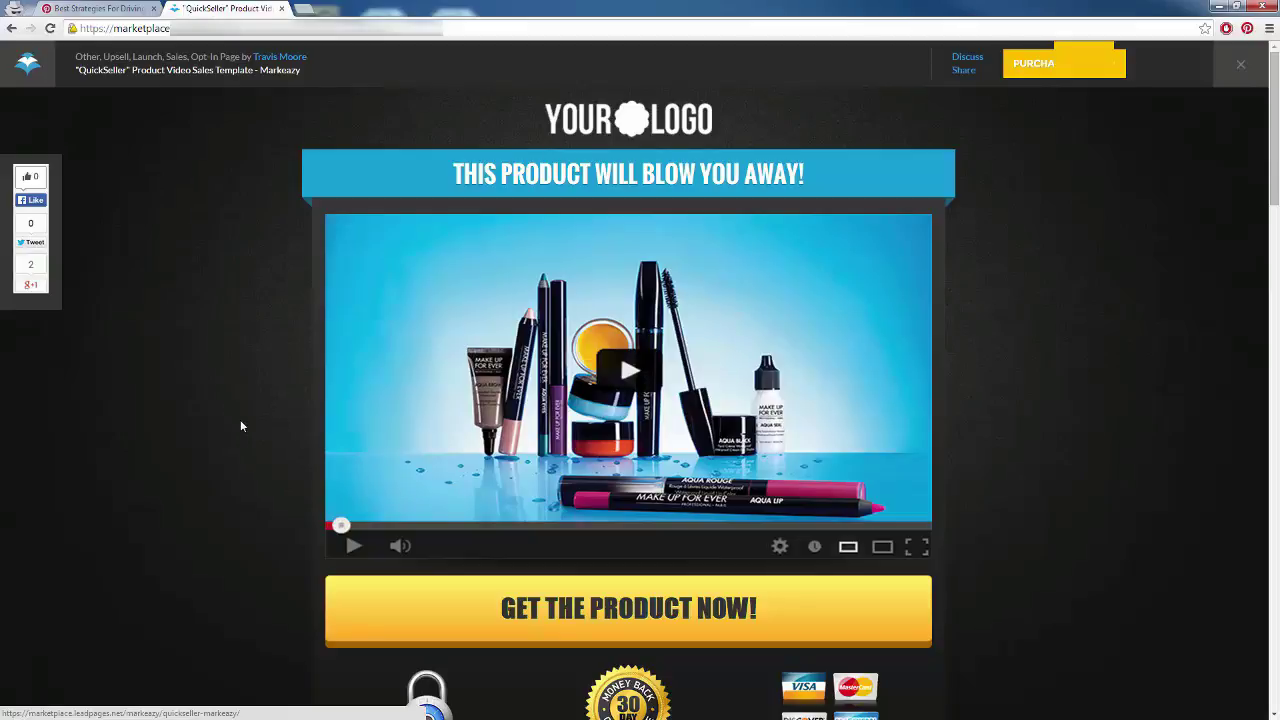
scroll(228, 388, "down", 3)
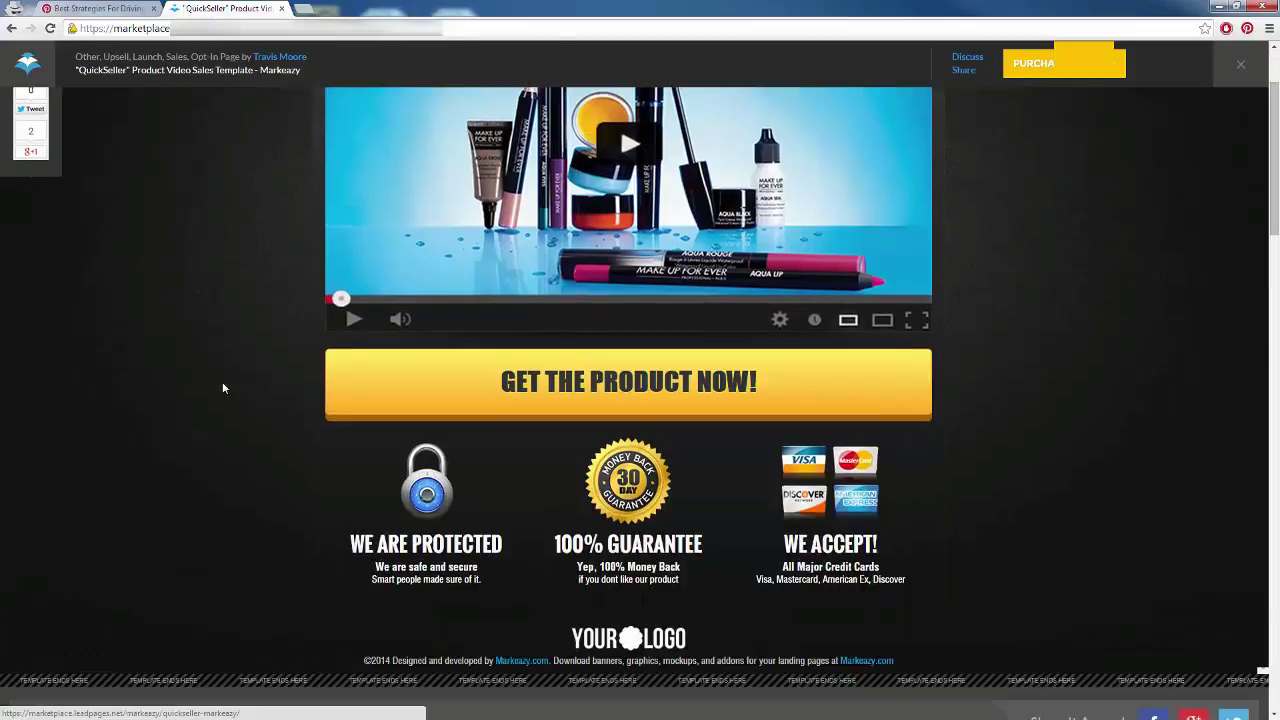
scroll(224, 388, "up", 3)
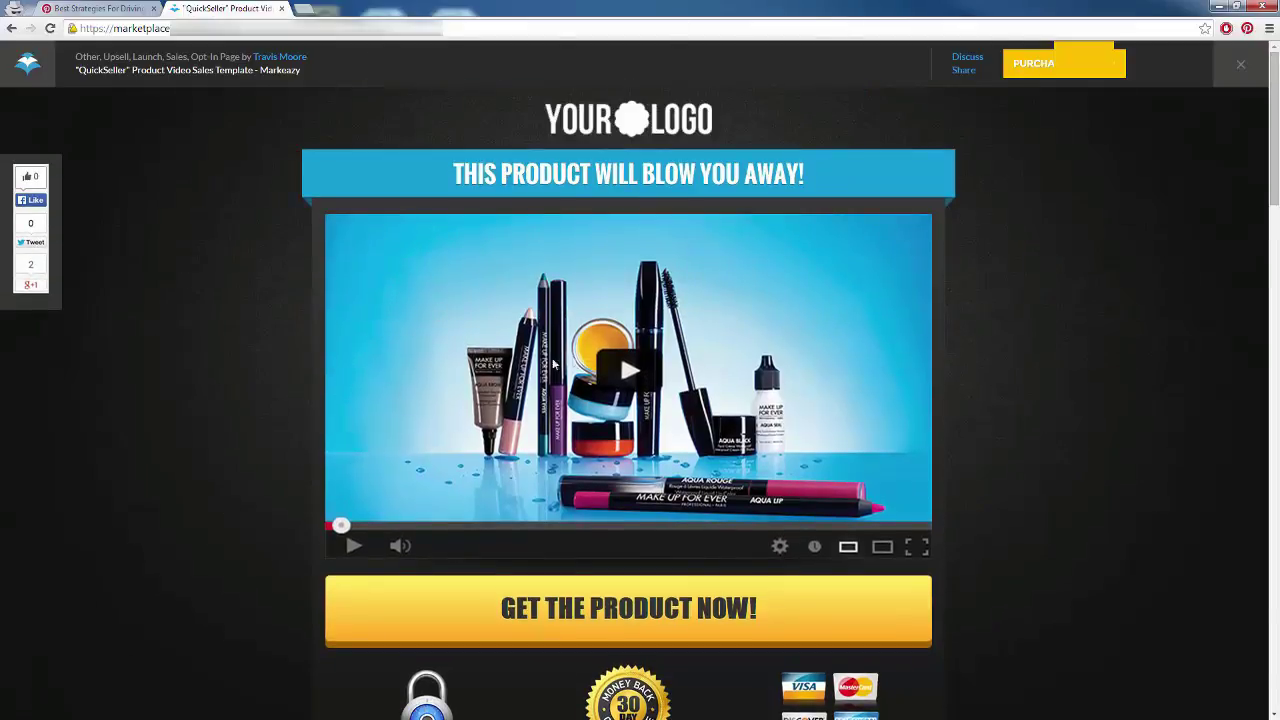
left_click(1247, 30)
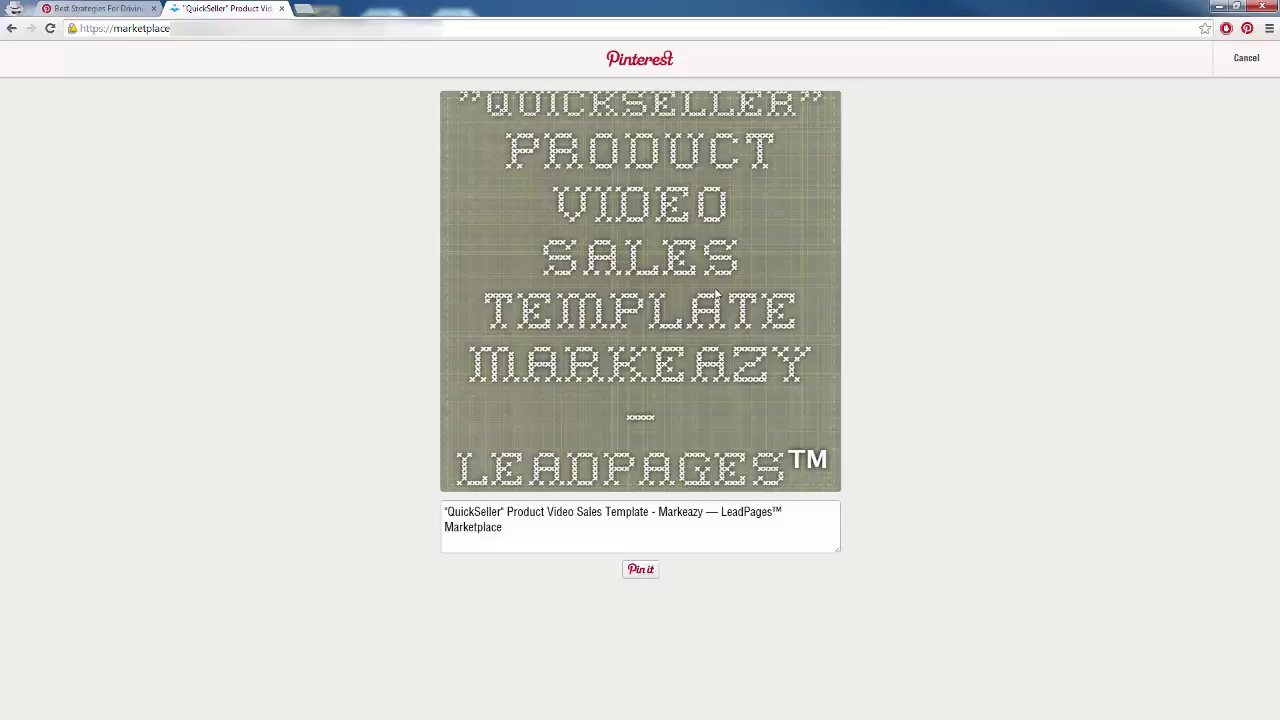
- Describe the pin as "Click here to learn how I drove 14,395 visitors to my blog in 2 weeks! #DriveTraffic #UnlimitedTraffic #WebsiteTraffic" and save it to the board
left_click(534, 531)
key("ctrl+a")
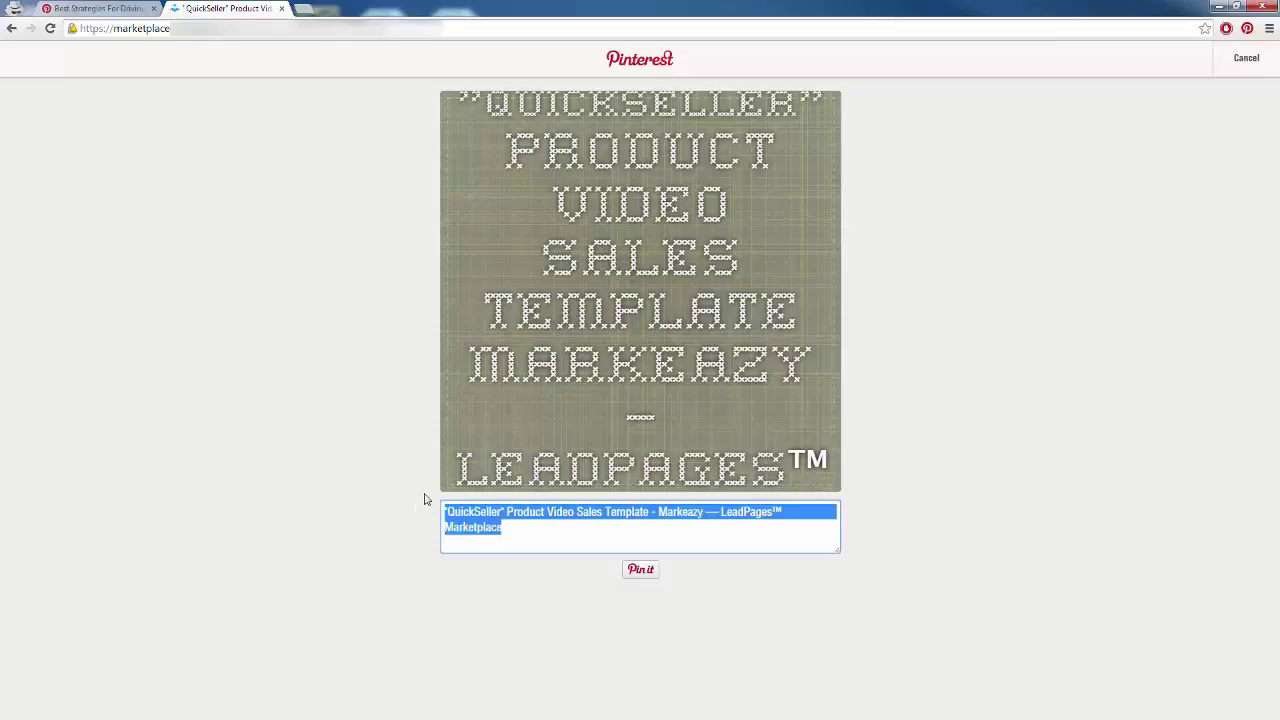
type("Click here to learn how I drove 14,395 visitors to my blog in 2 weeks! #DriveTraffic #UnlimitedTraffic #WebsiteTraffic")
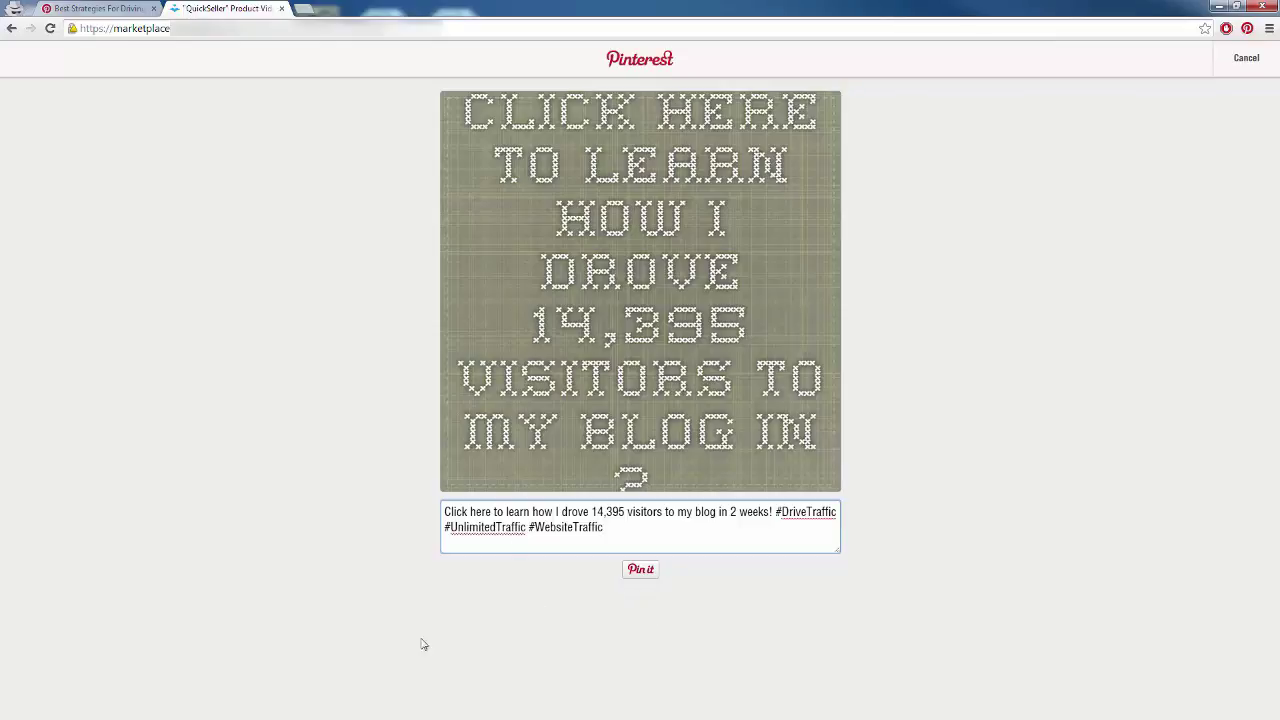
left_click(644, 577)
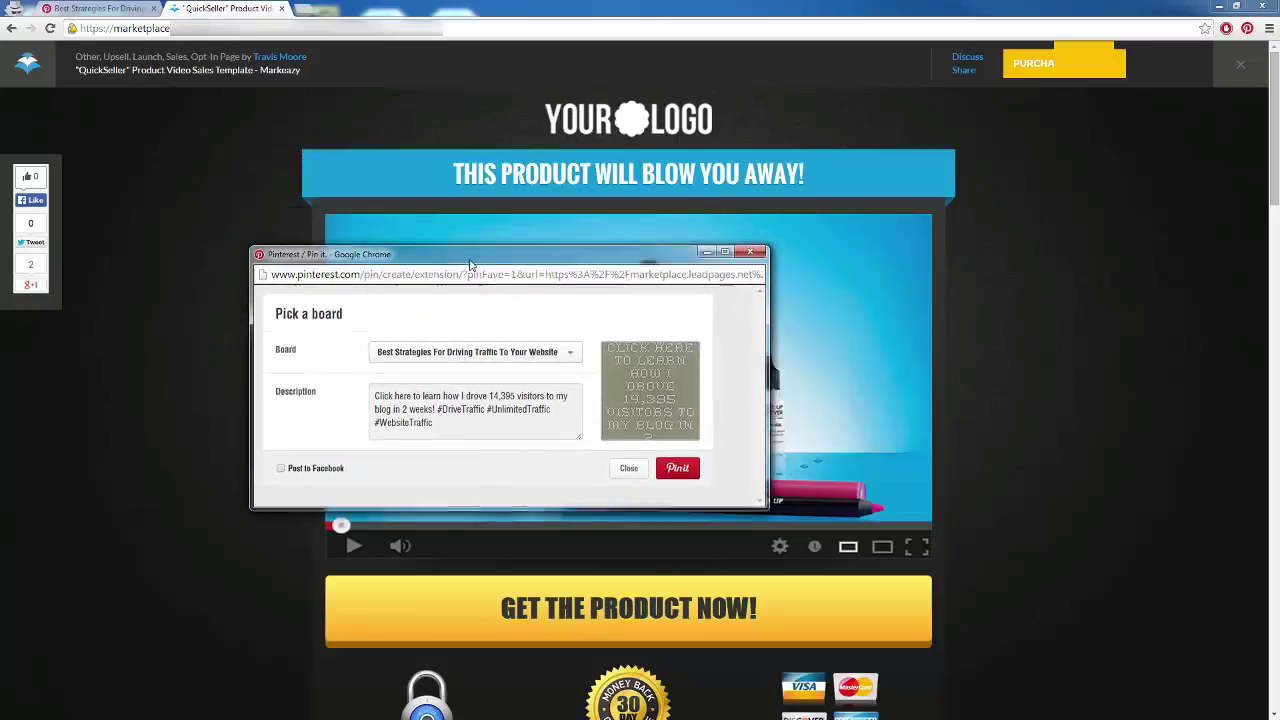
left_click_drag(470, 264, 476, 265)
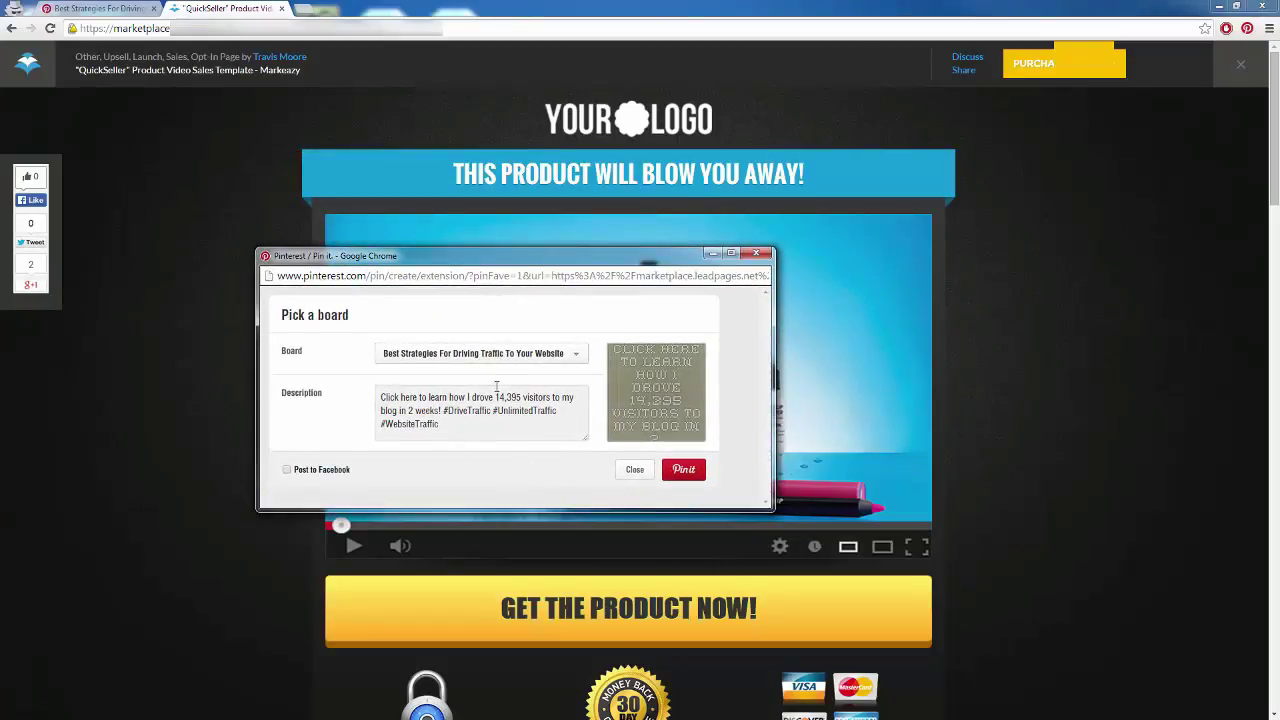
left_click(697, 471)
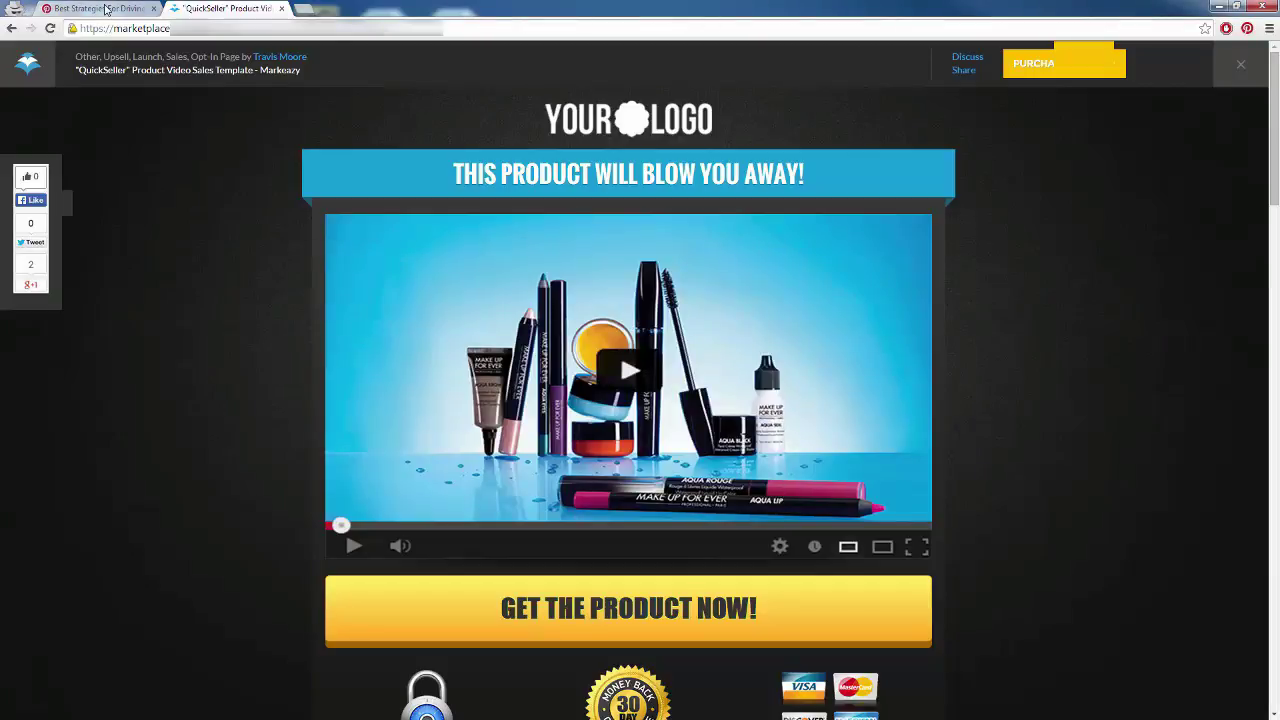
- Return to the Pinterest board, reload it and look over the pins it holds
left_click(98, 8)
left_click(51, 29)
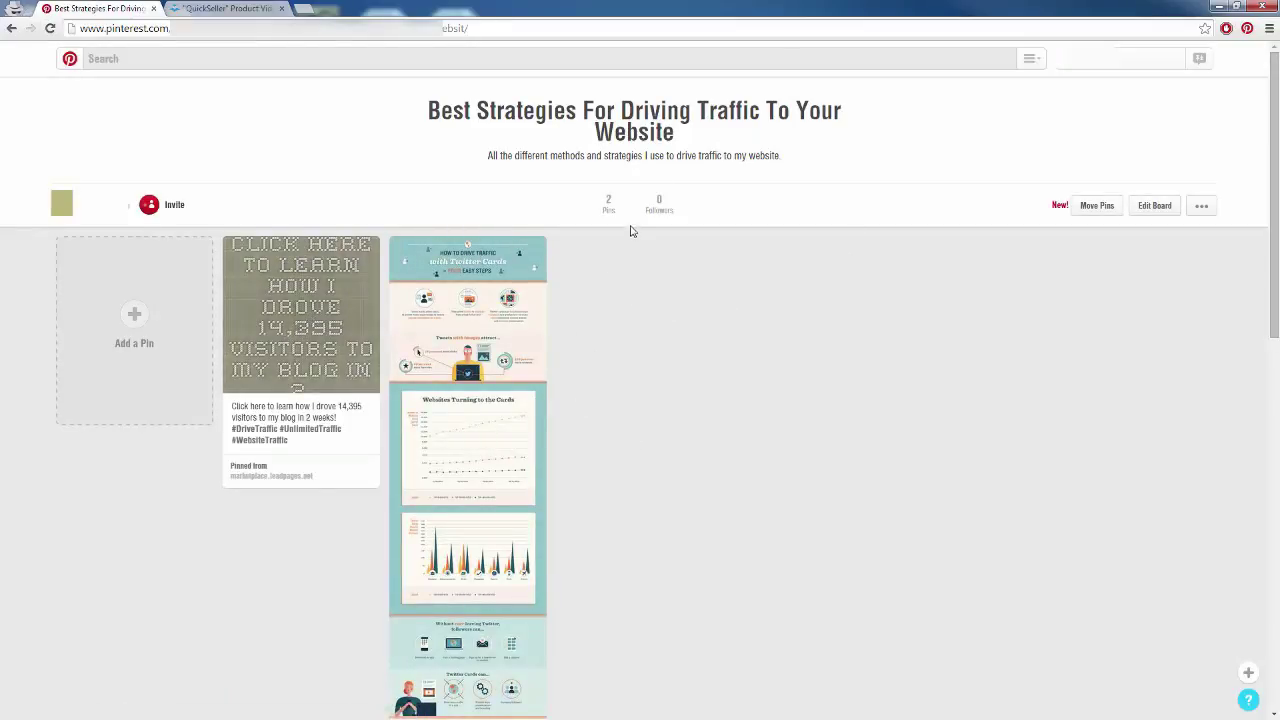
scroll(783, 364, "down", 2)
scroll(674, 403, "up", 2)
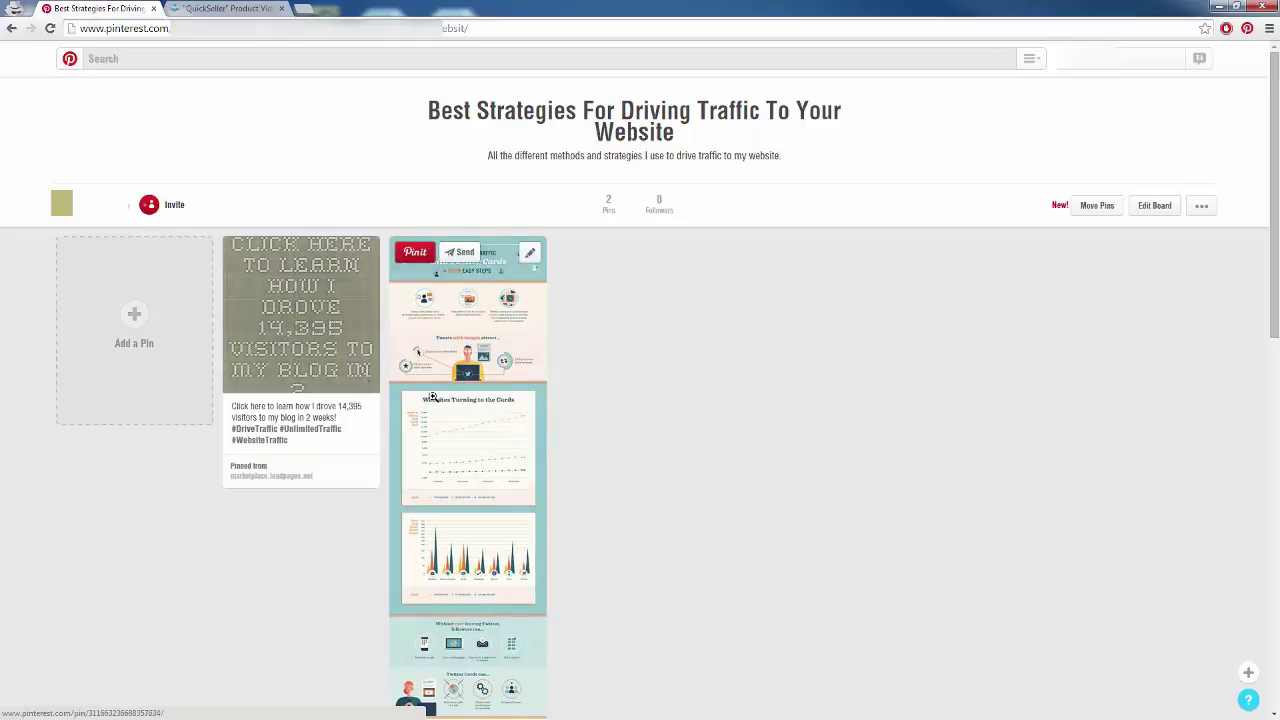
- Open the blog visitors pin, follow its link to the sales page and close the sales page tabs
left_click(340, 378)
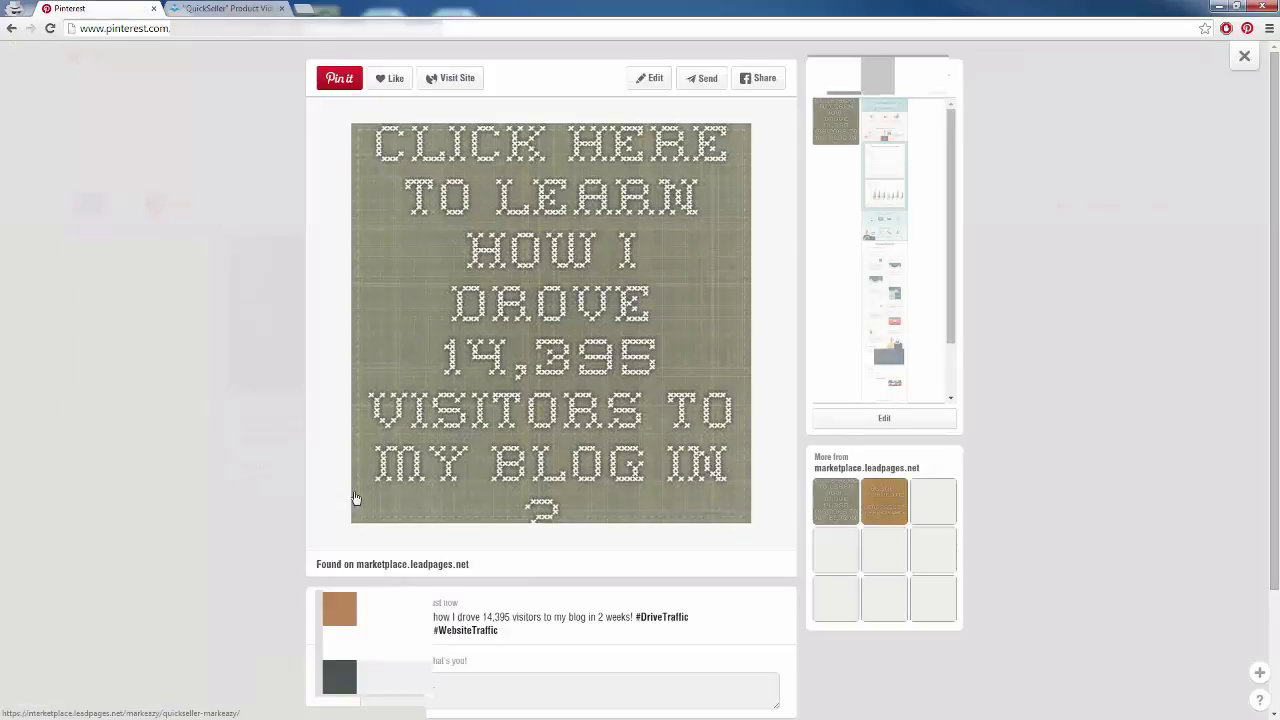
left_click(507, 383)
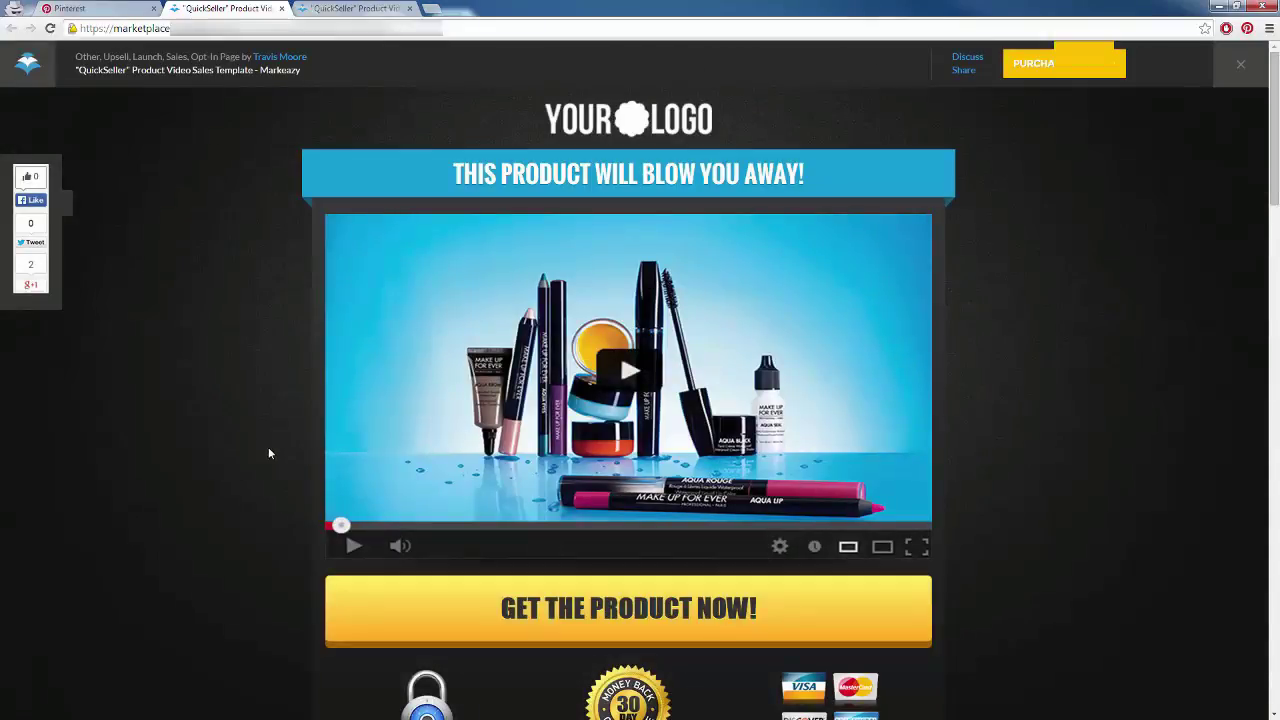
left_click(281, 8)
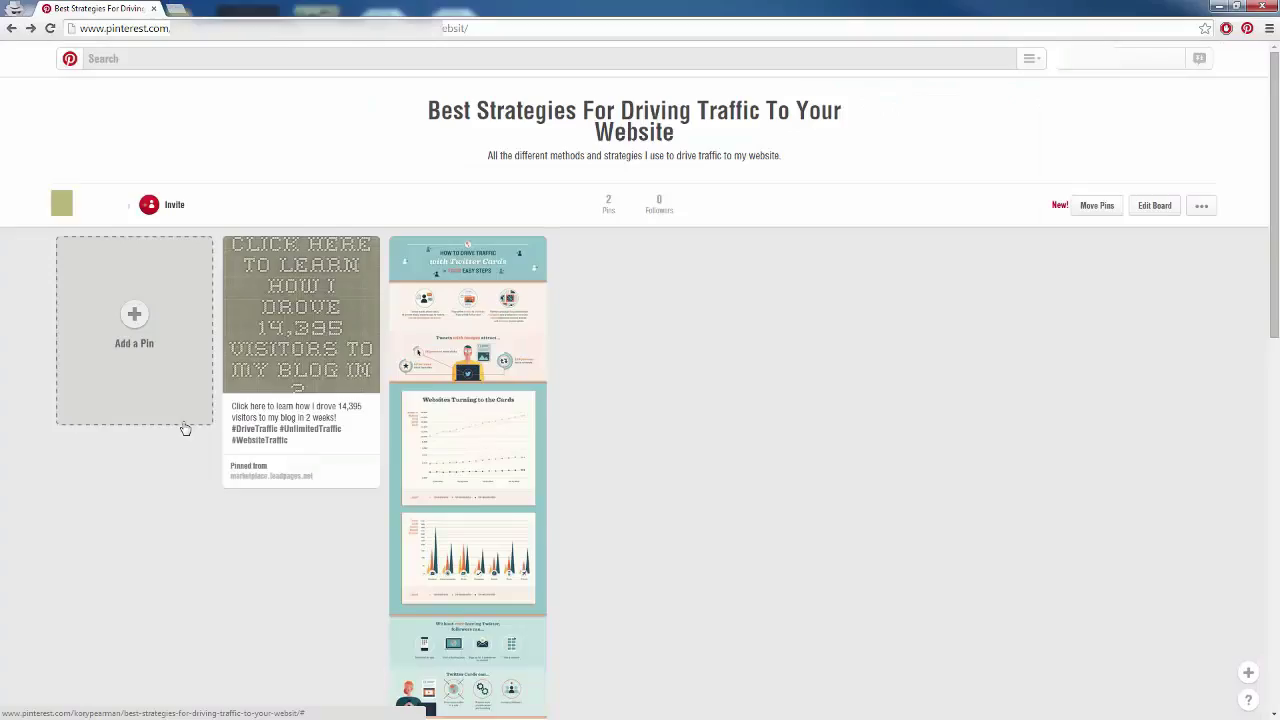
left_click(281, 8)
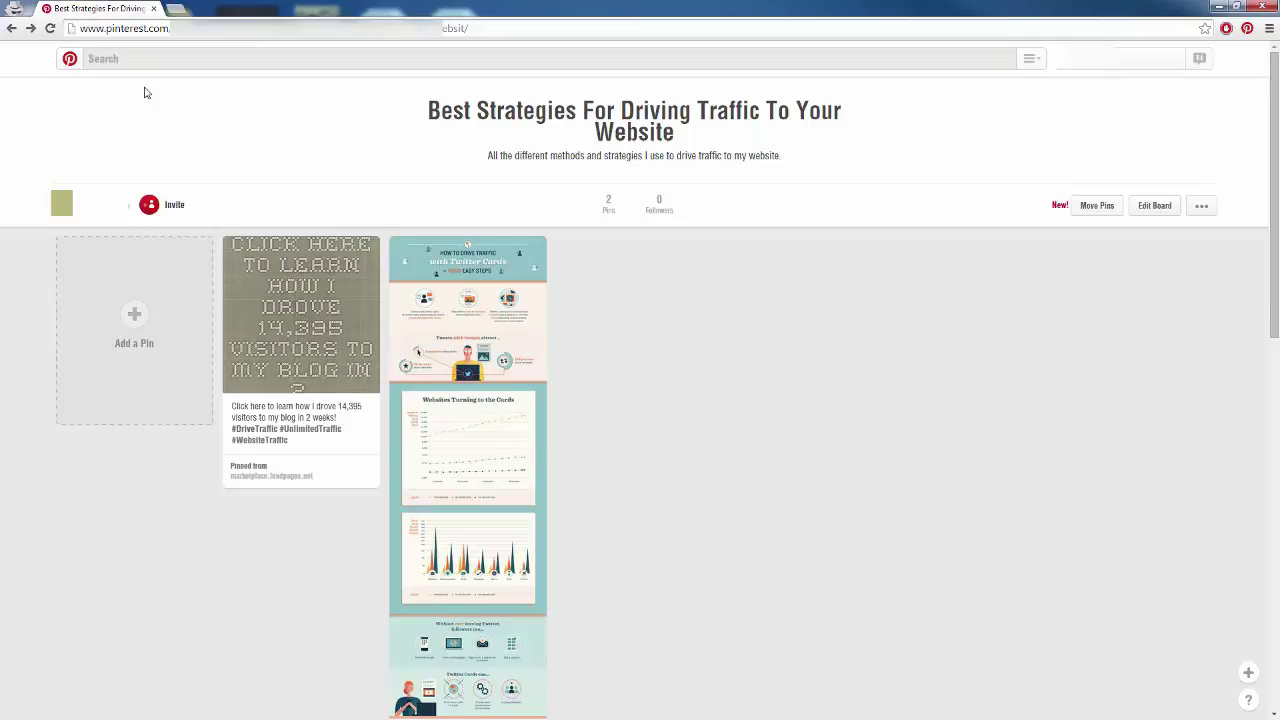
- Search Pinterest for "website traffic"
left_click(167, 60)
type("w")
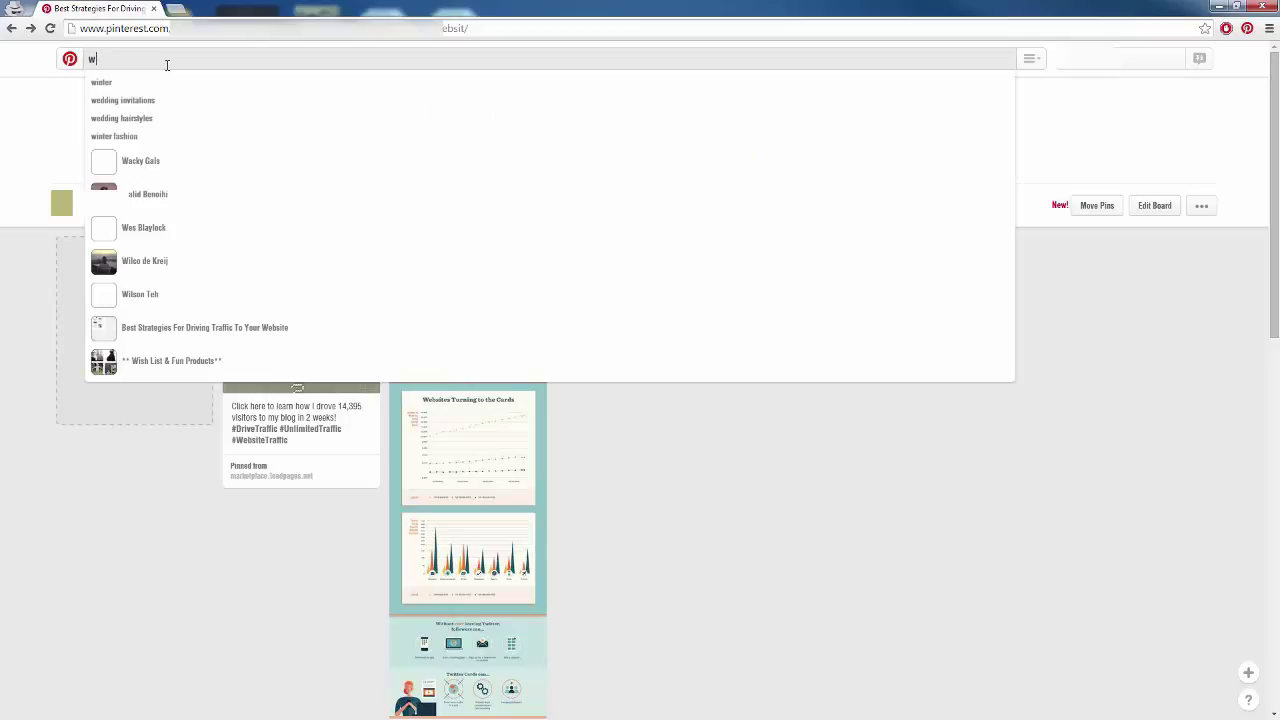
type("ebsite tra")
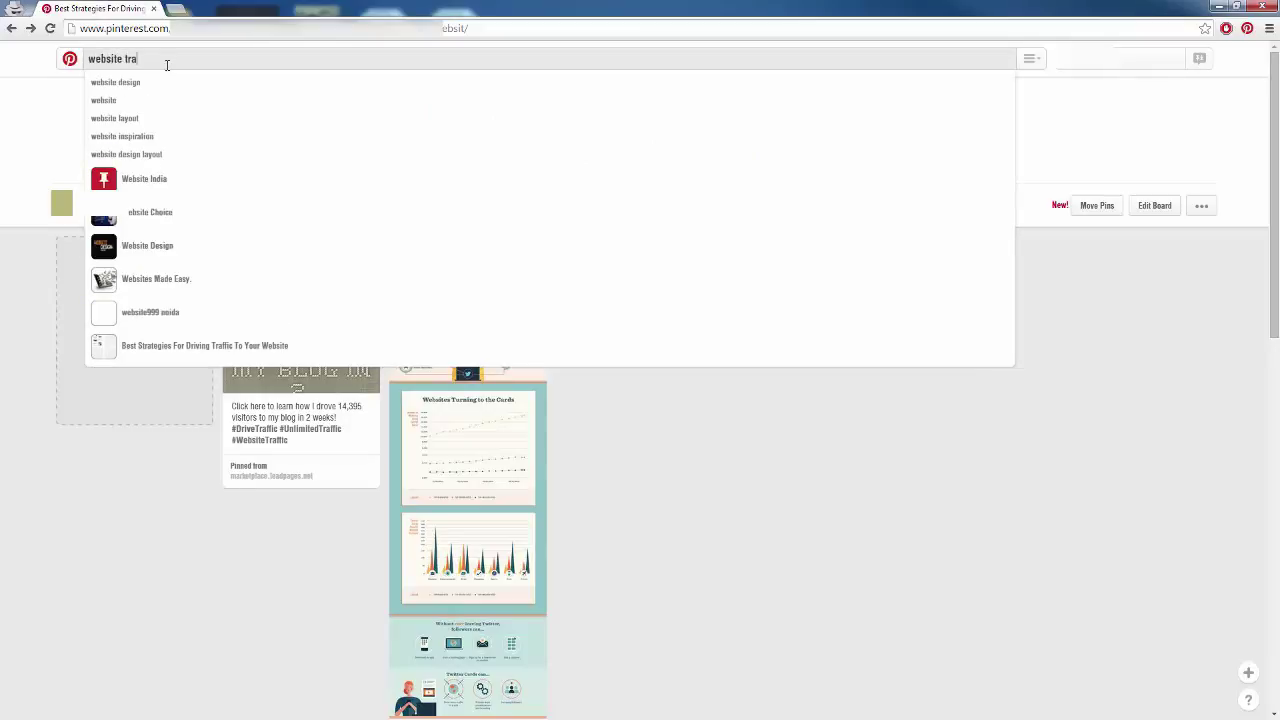
type("ffic")
key("Return")
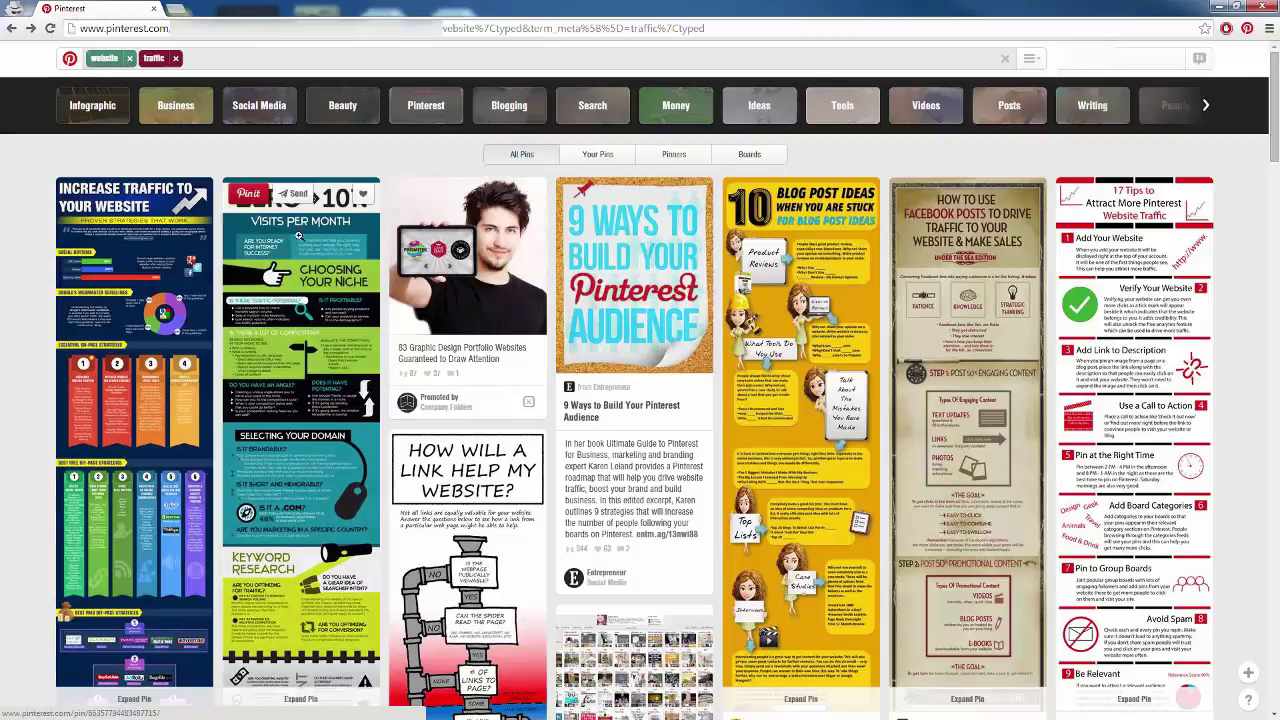
- Review the repin form of the "Increase Traffic to Your Website" infographic in the results and close it without pinning
scroll(36, 245, "down", 1)
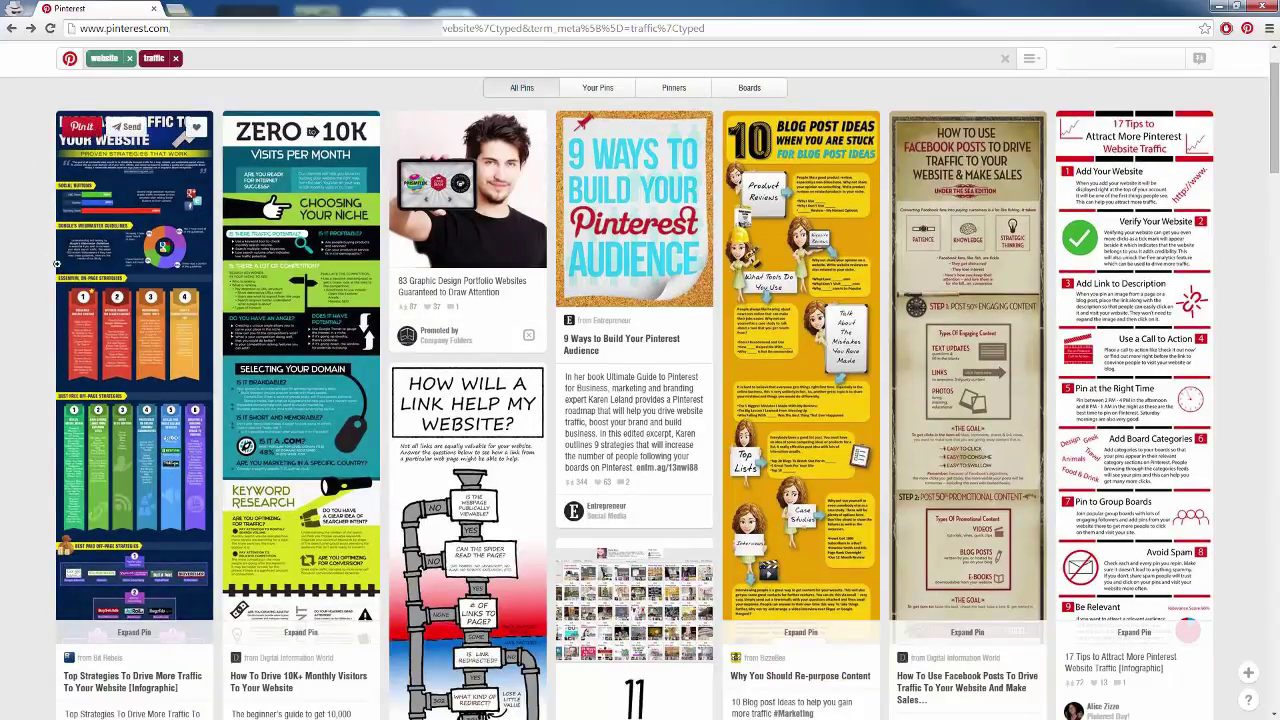
left_click(86, 128)
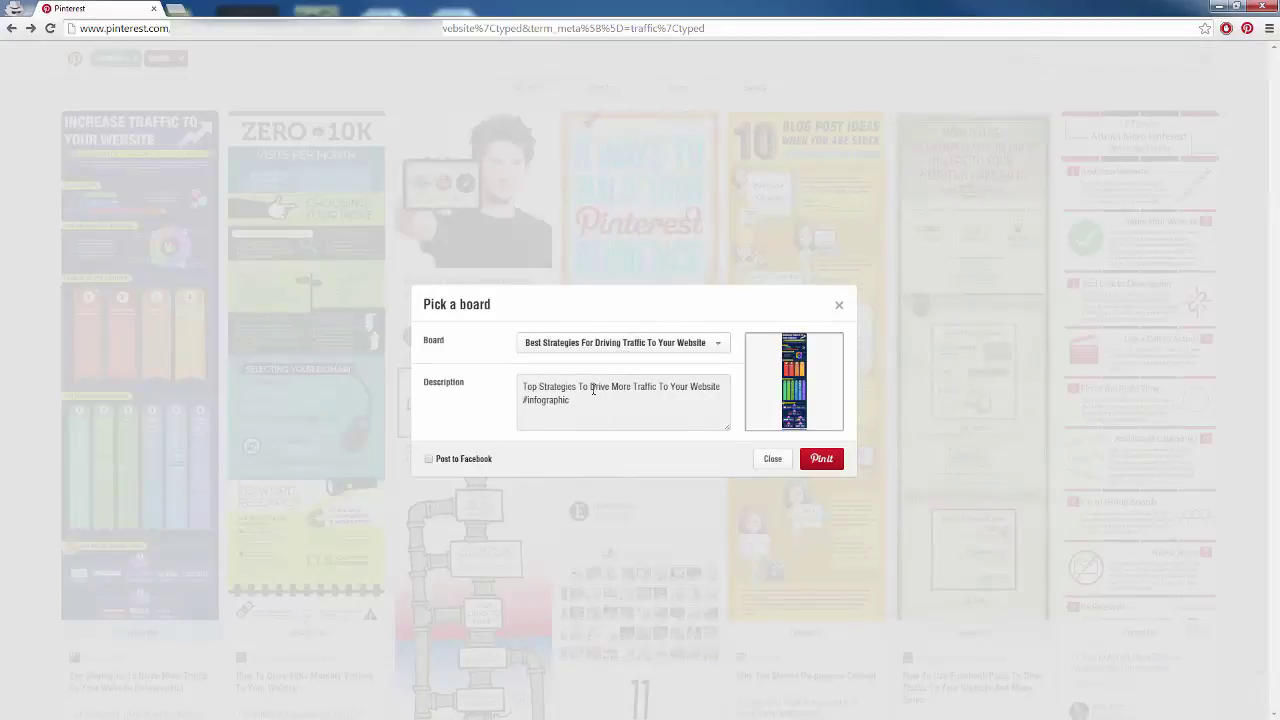
left_click(772, 460)
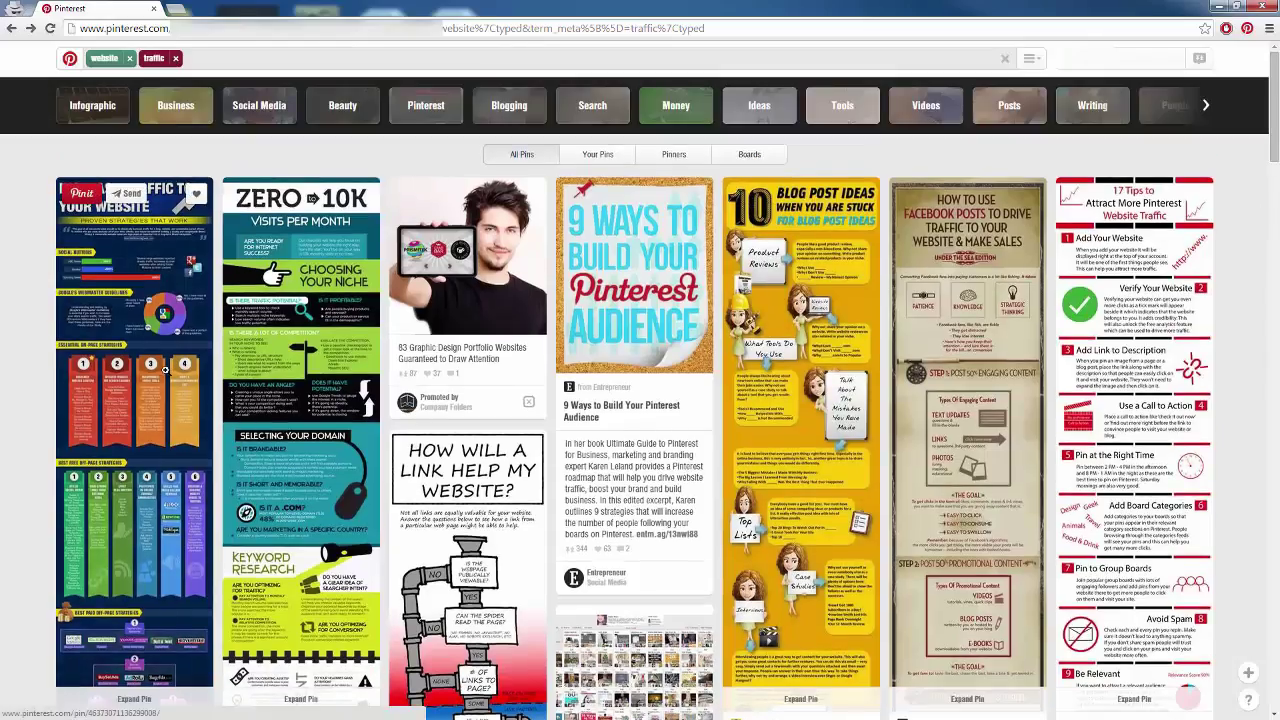
- Limit the results to boards and follow the second, third and fourth boards in the first row, from "Website Traffic" to "Free Website Traffic"
left_click(749, 154)
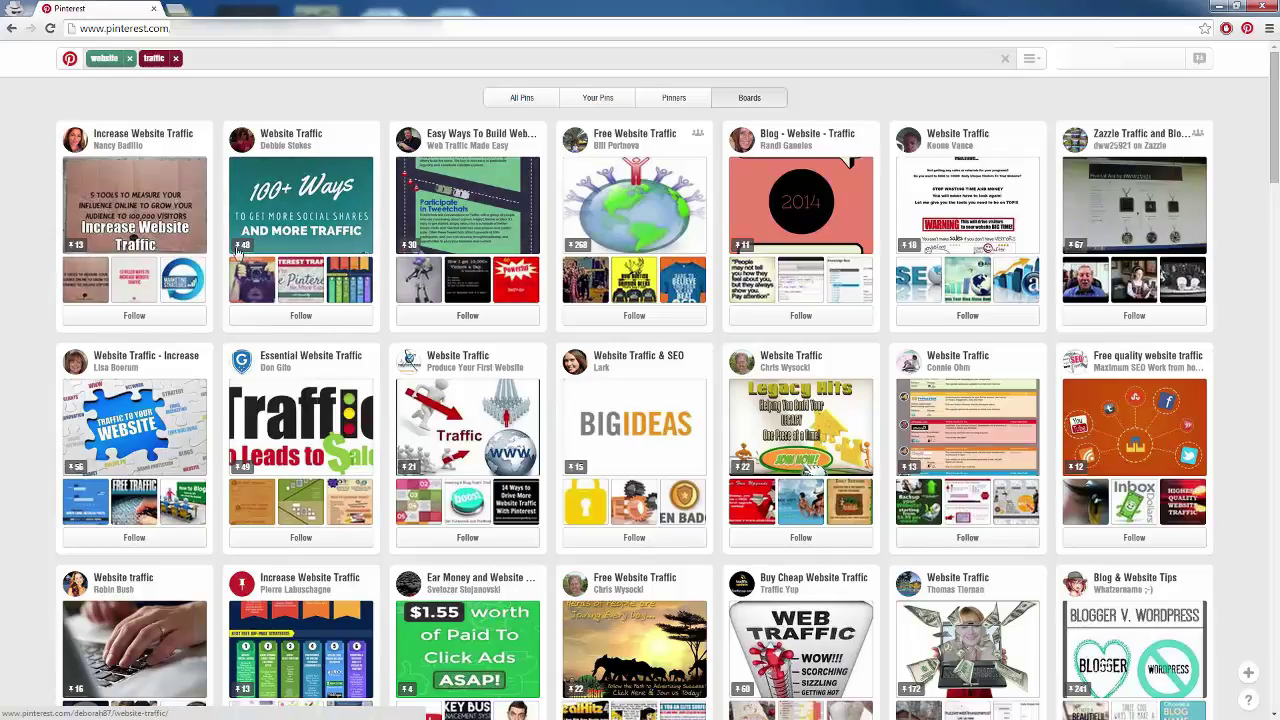
left_click(300, 316)
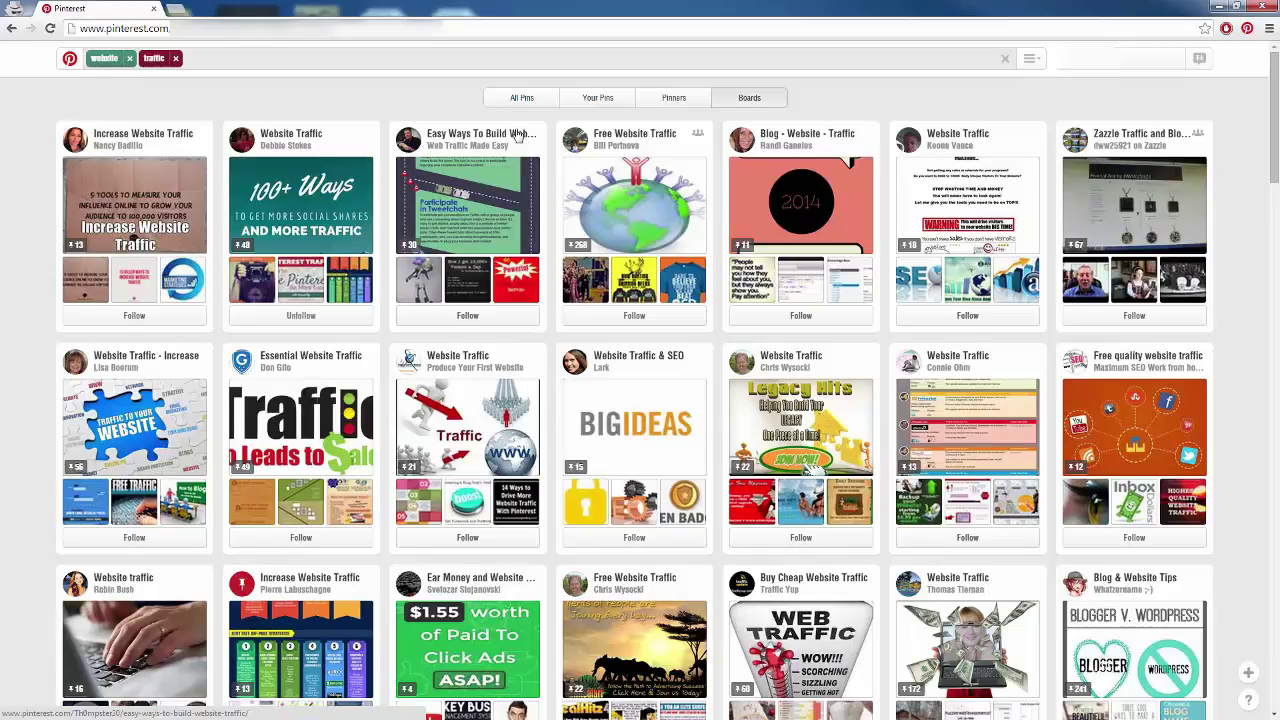
left_click(467, 315)
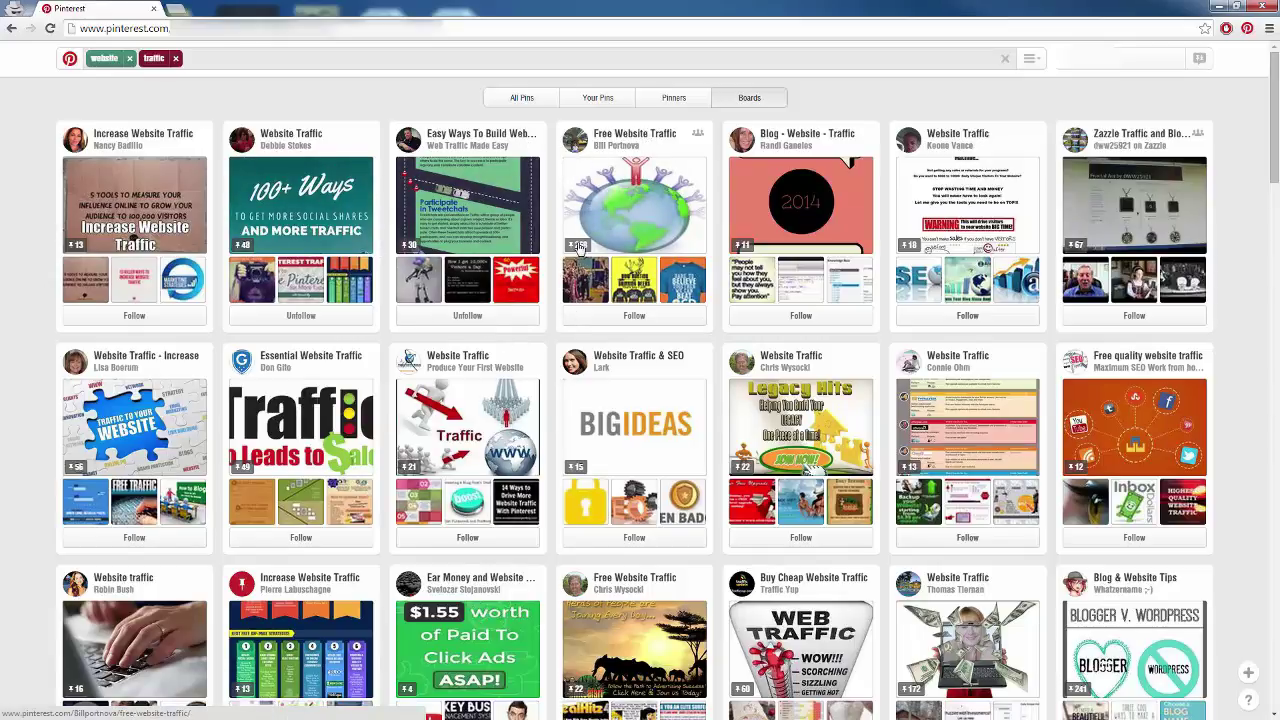
left_click(630, 316)
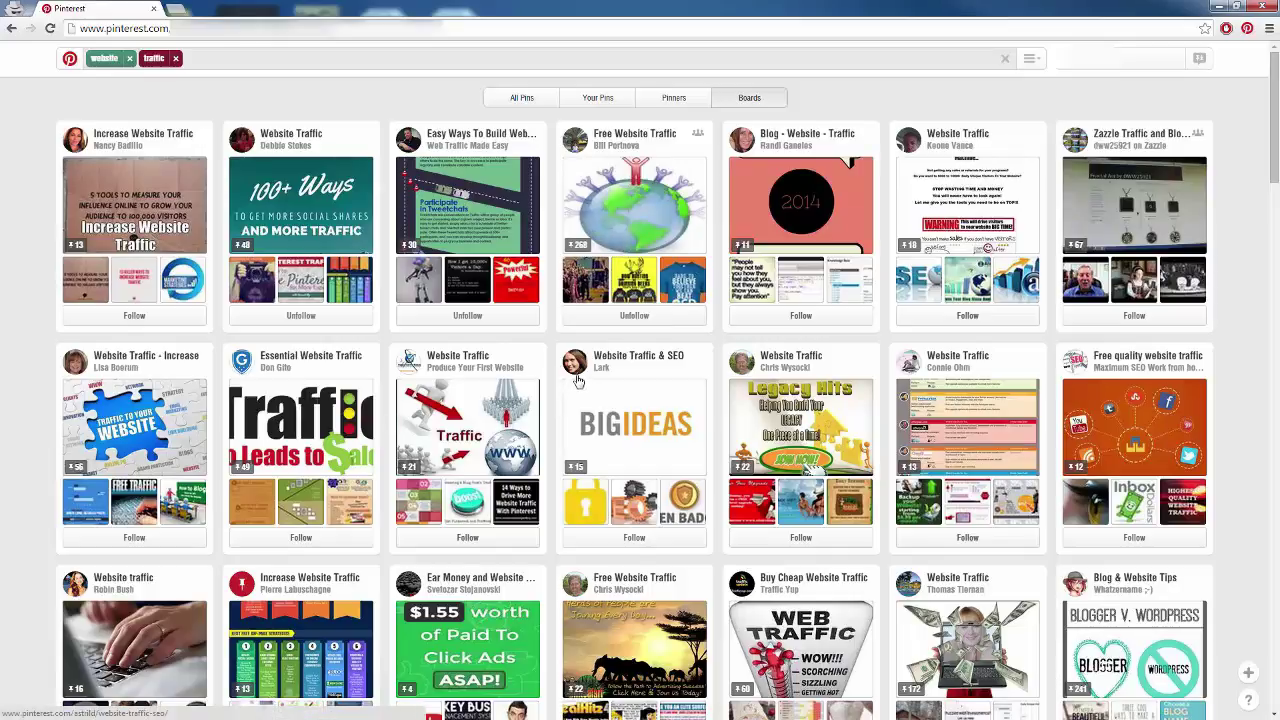
scroll(572, 385, "down", 2)
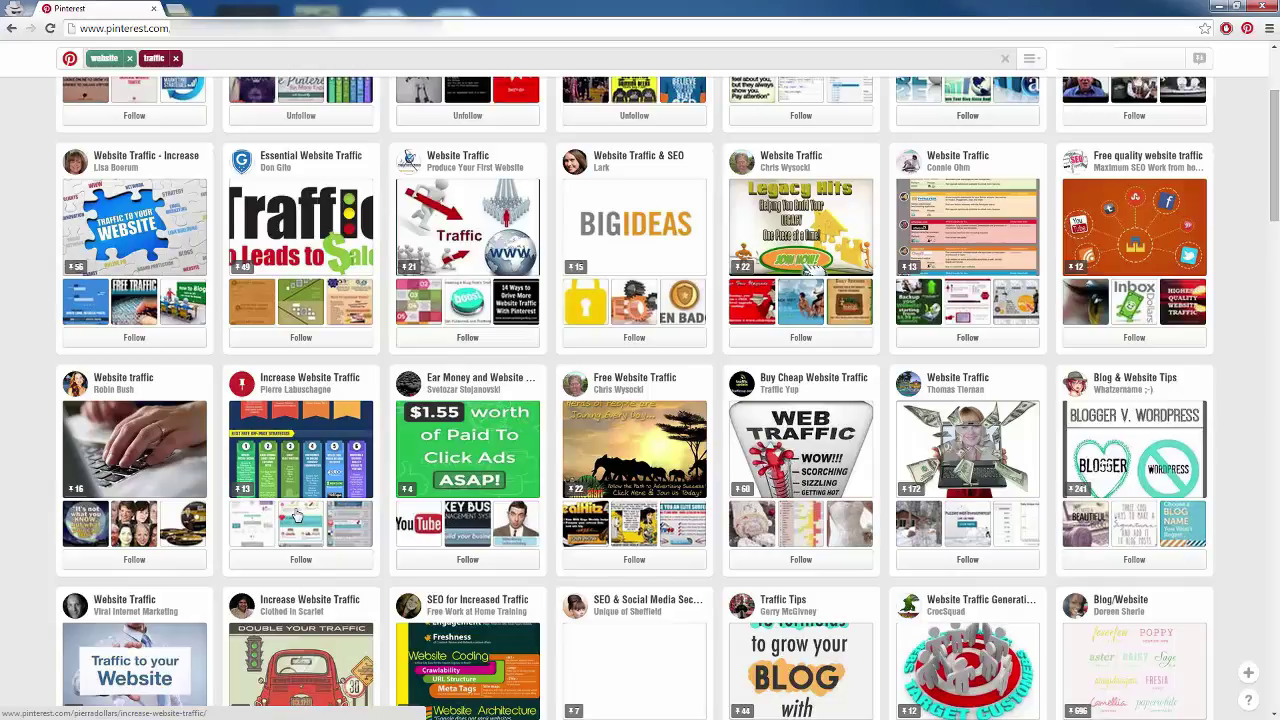
scroll(297, 515, "up", 2)
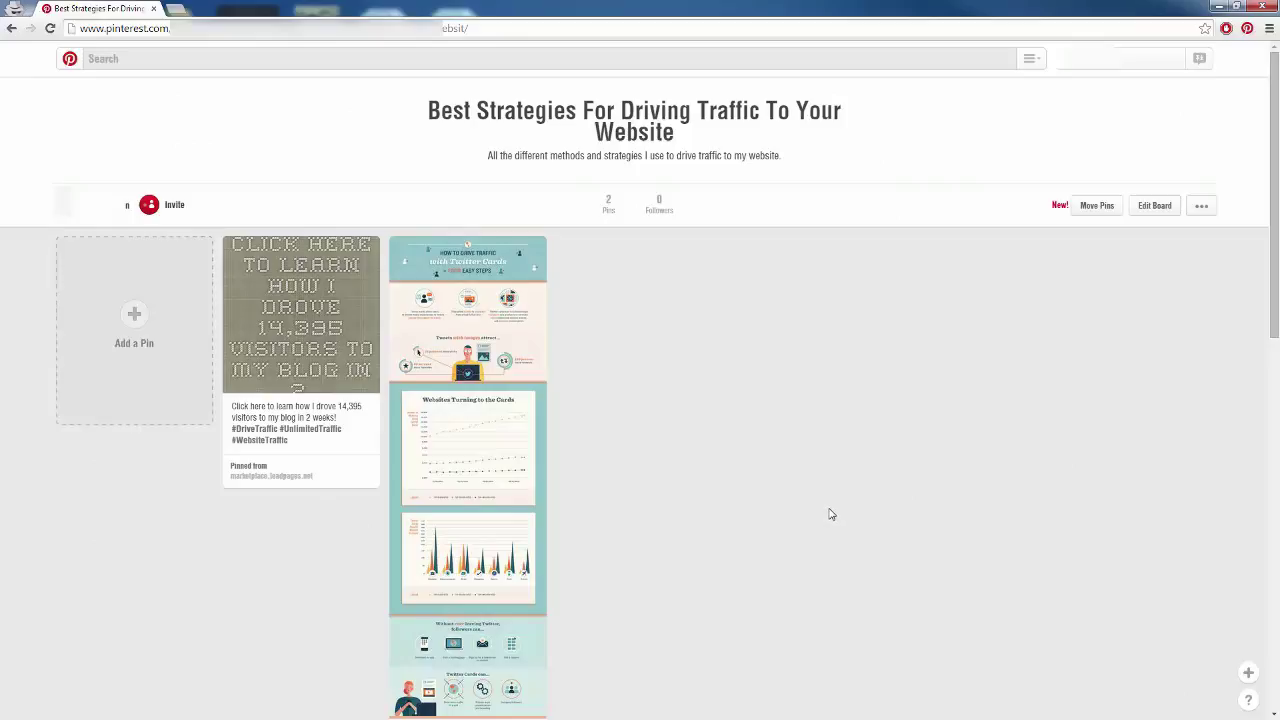
- View the embeddable widget code and preview for the "Best Strategies For Driving Traffic To Your Website" board, and close the dialog
left_click(1201, 208)
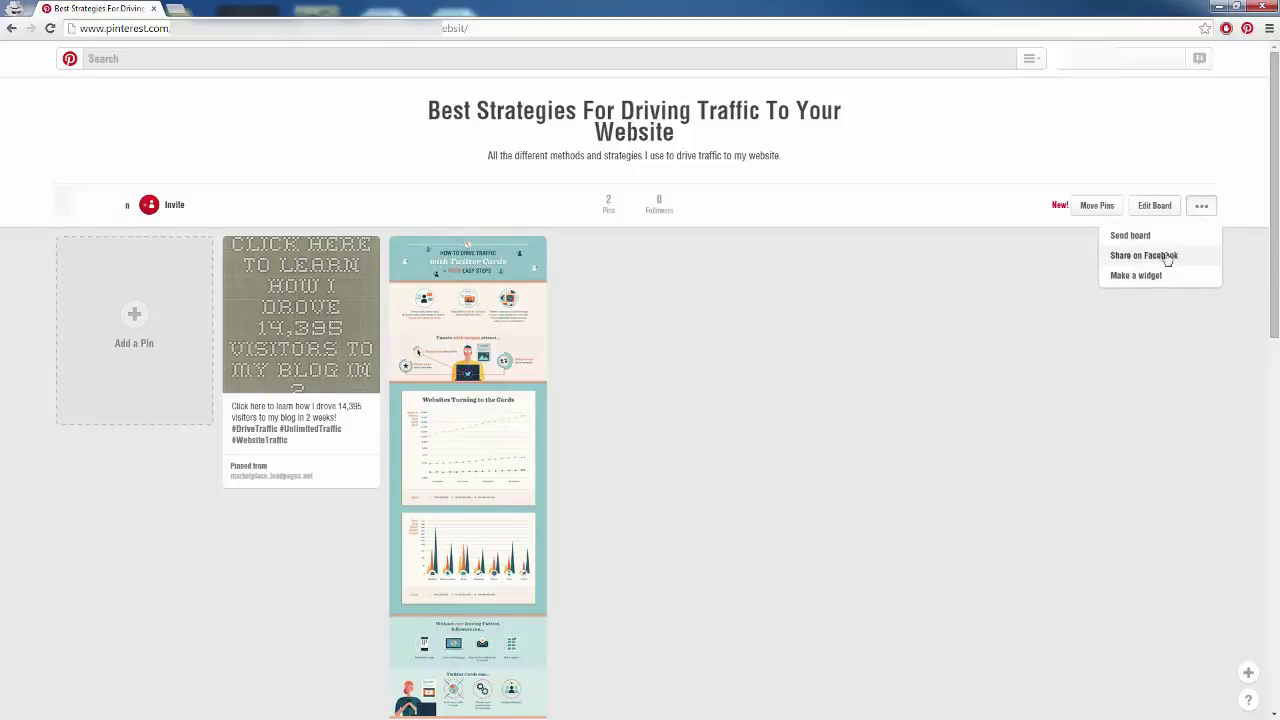
left_click(1140, 276)
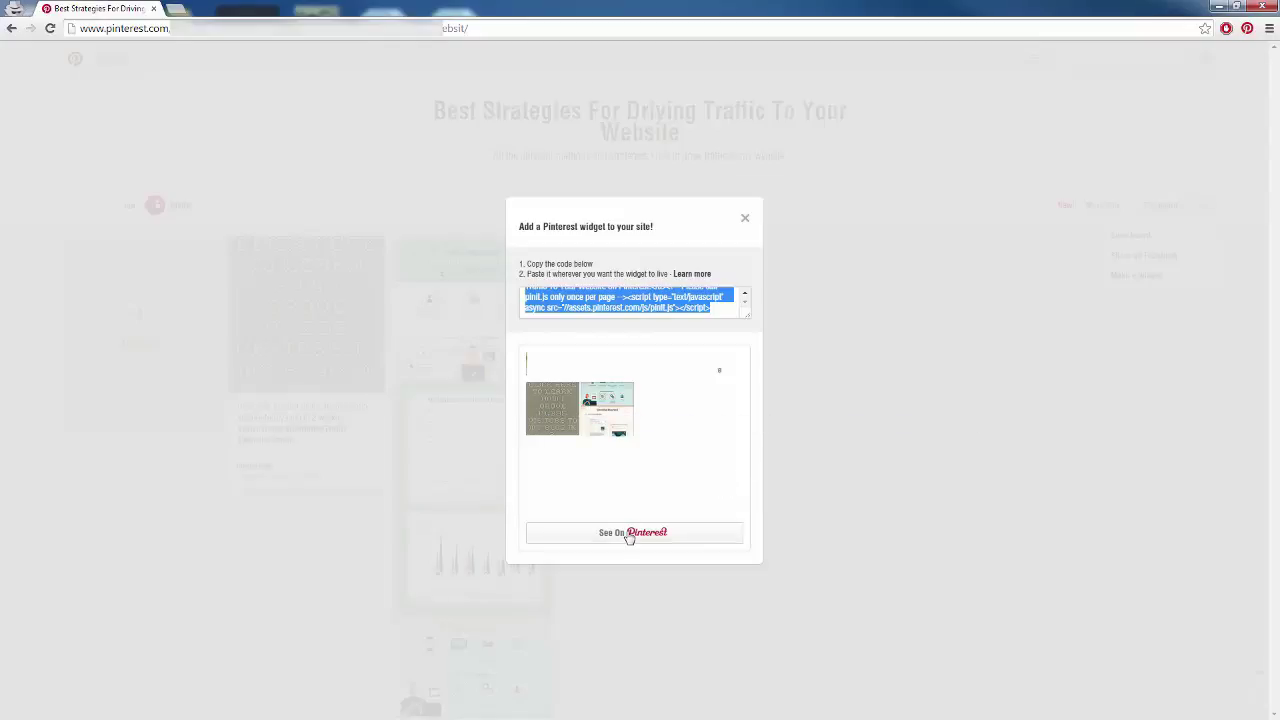
left_click(871, 303)
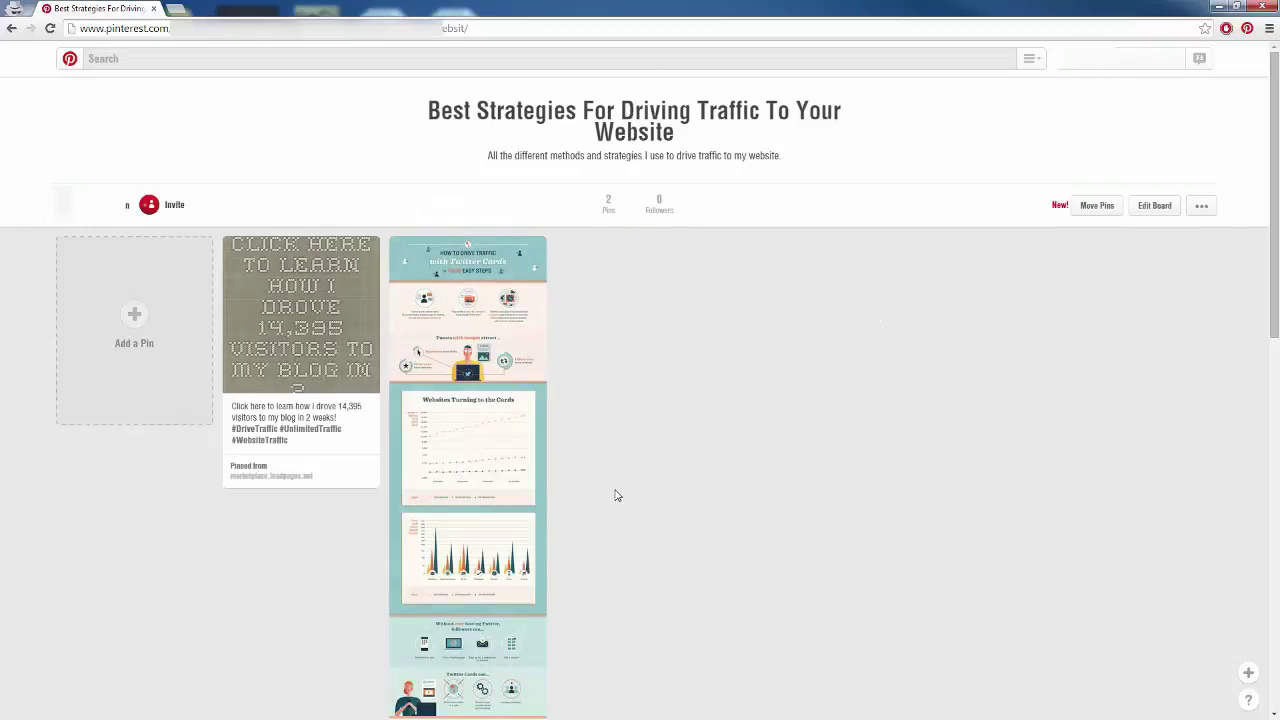